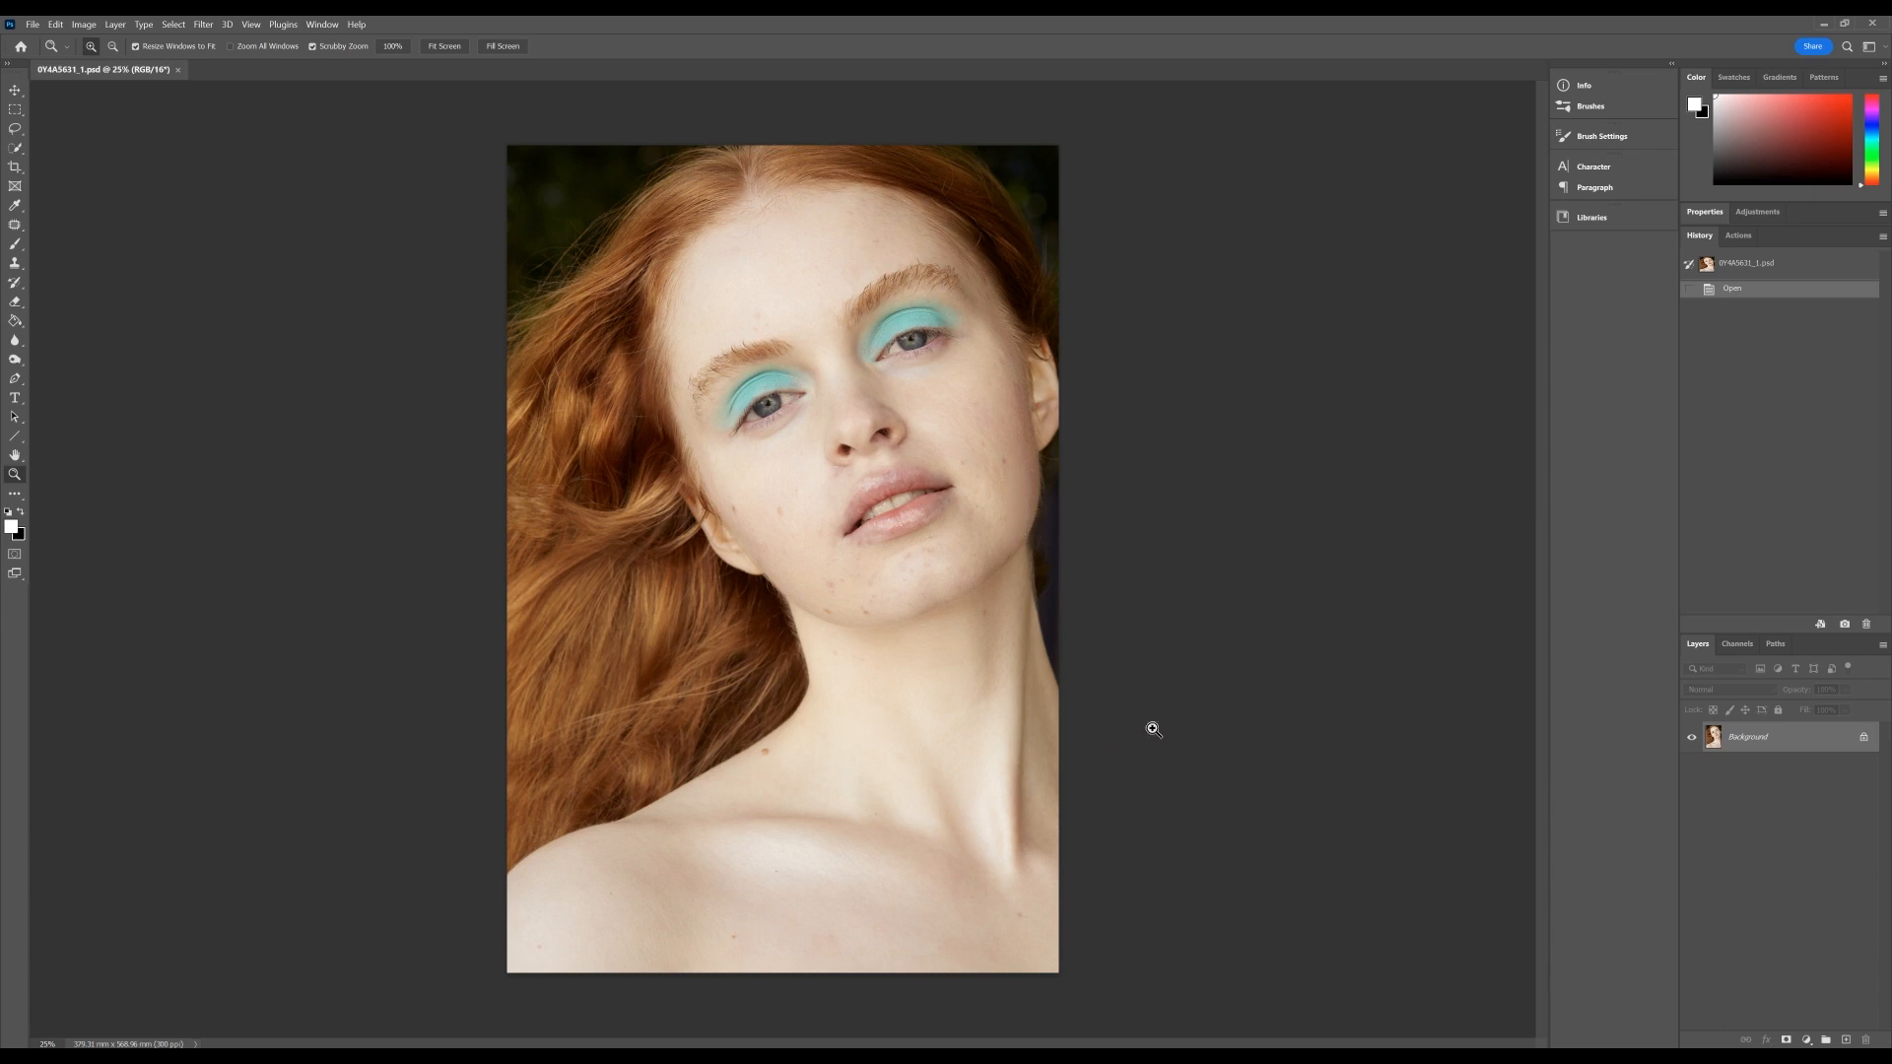
# - Add a new empty layer above the Background and name it Healing Tool
pyautogui.click(1847, 1042)
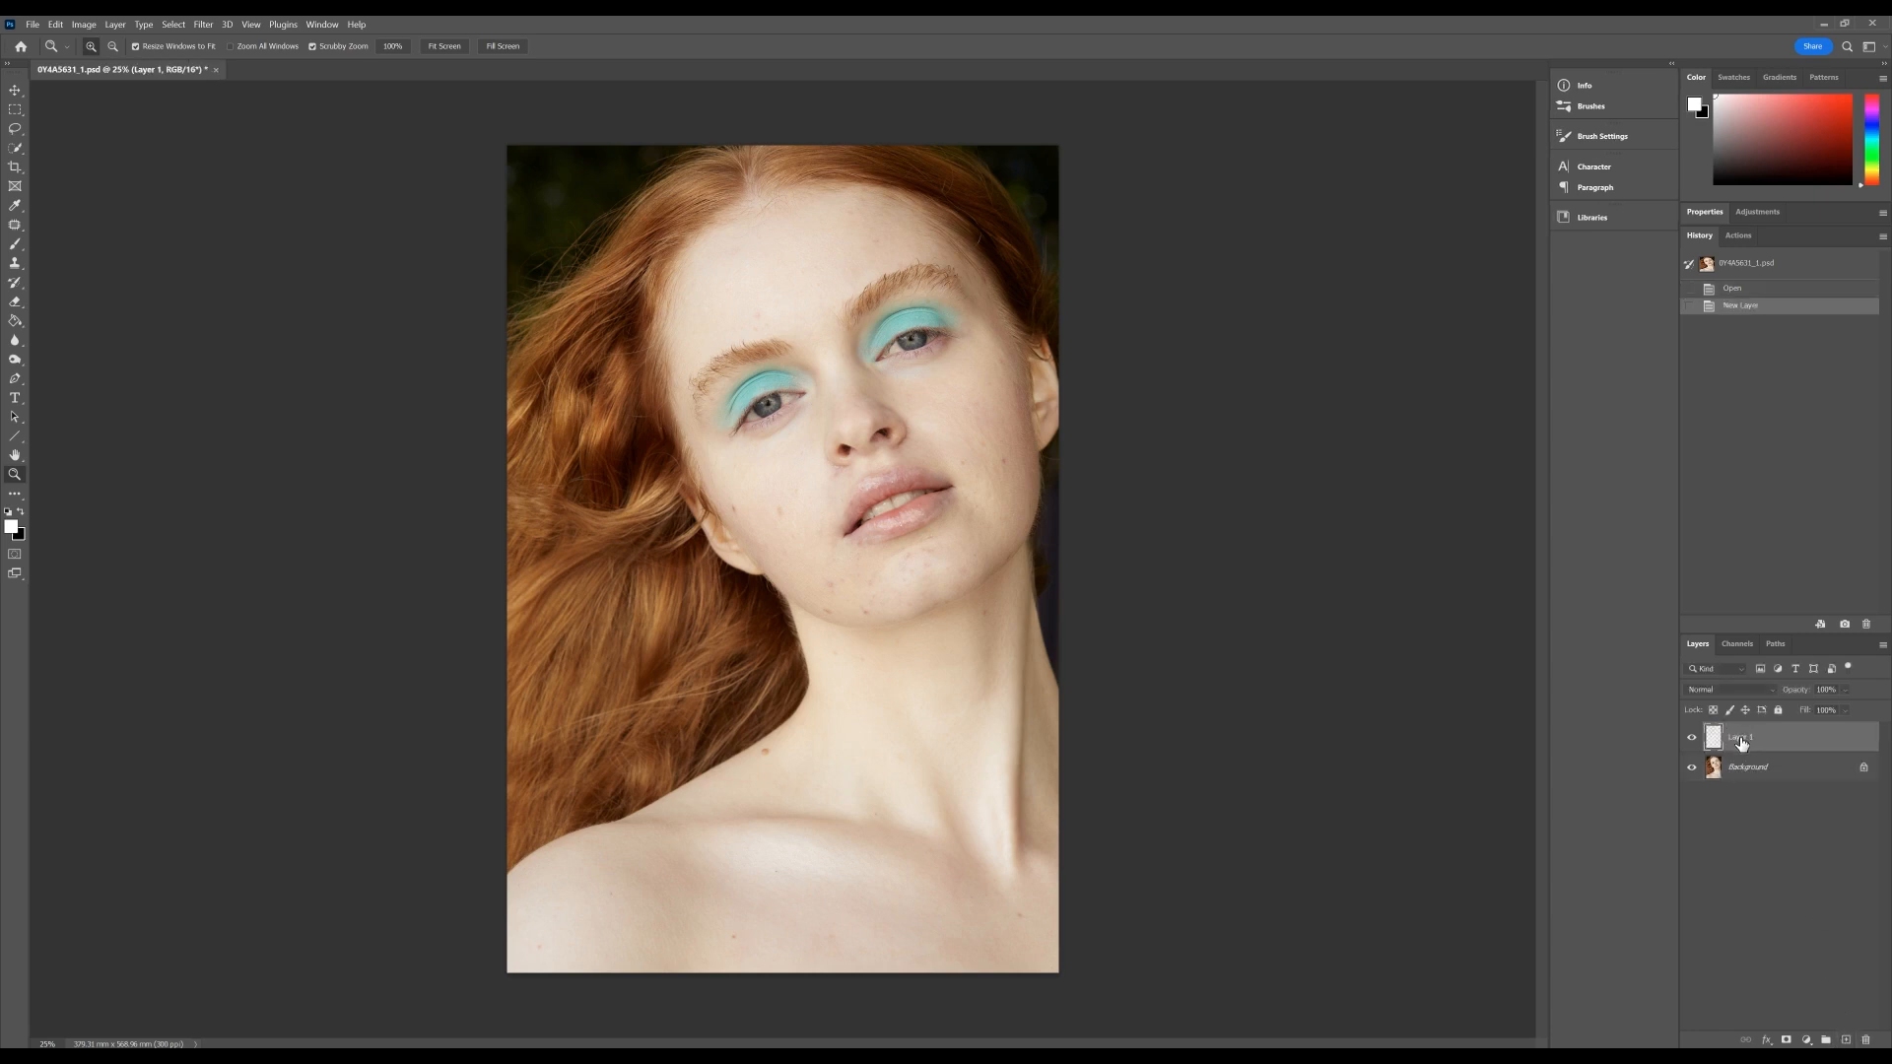
pyautogui.doubleClick(1741, 738)
pyautogui.write('Healing Tool')
pyautogui.press('Return')
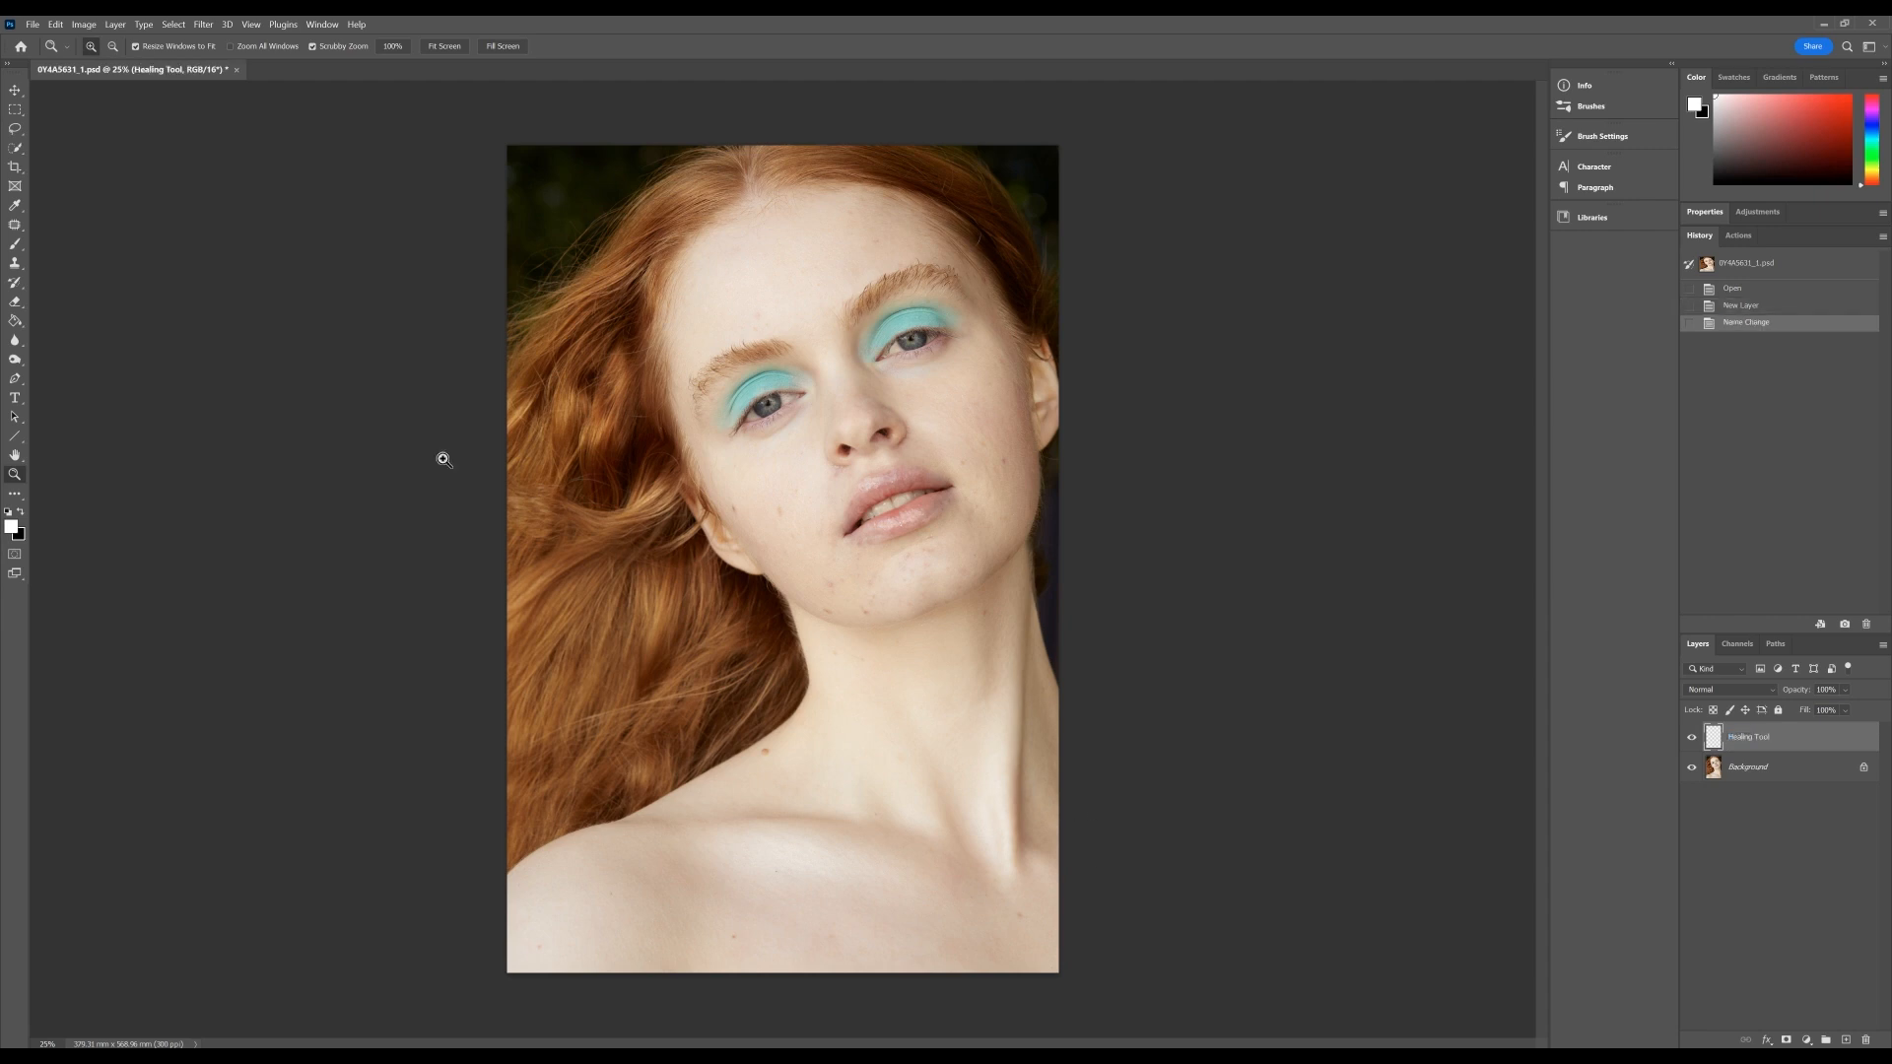
# - Activate the Spot Healing Brush and set its brush size to 37 px
pyautogui.click(15, 229)
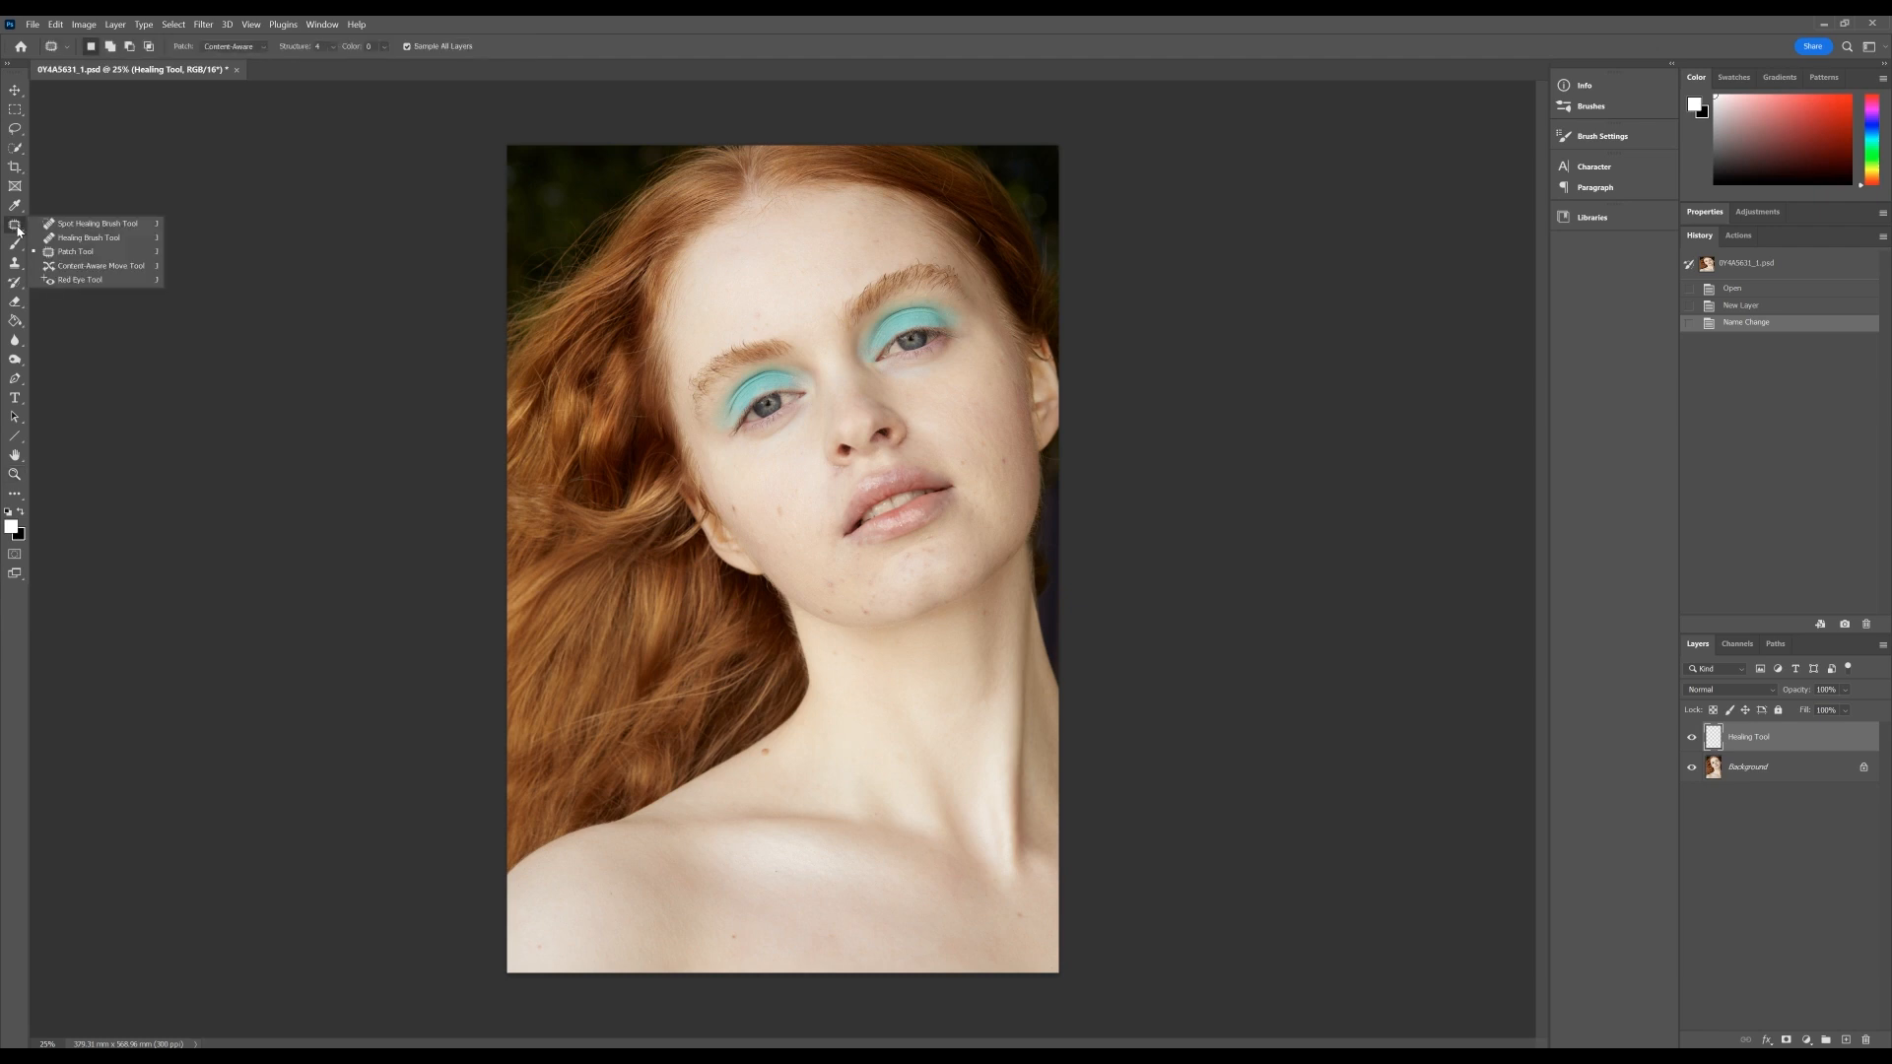
pyautogui.click(74, 225)
pyautogui.click(108, 45)
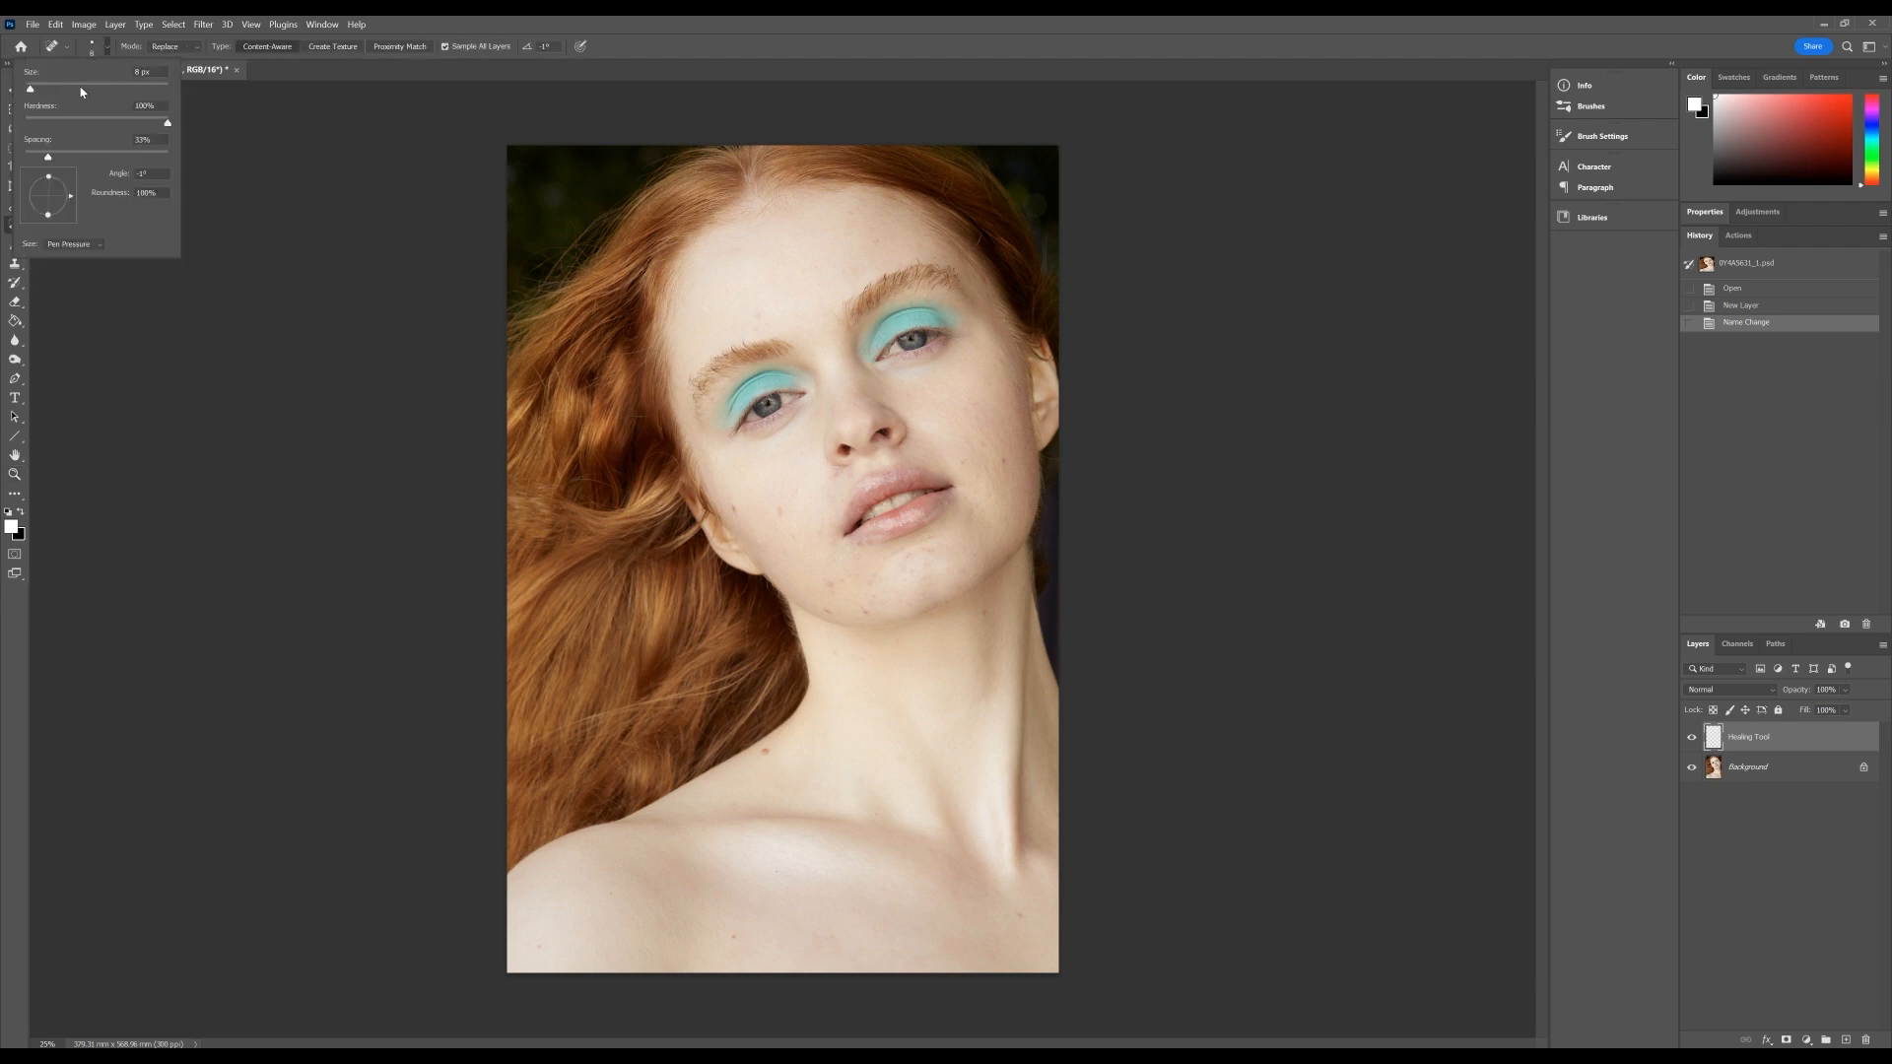
pyautogui.write('26')
pyautogui.press('Return')
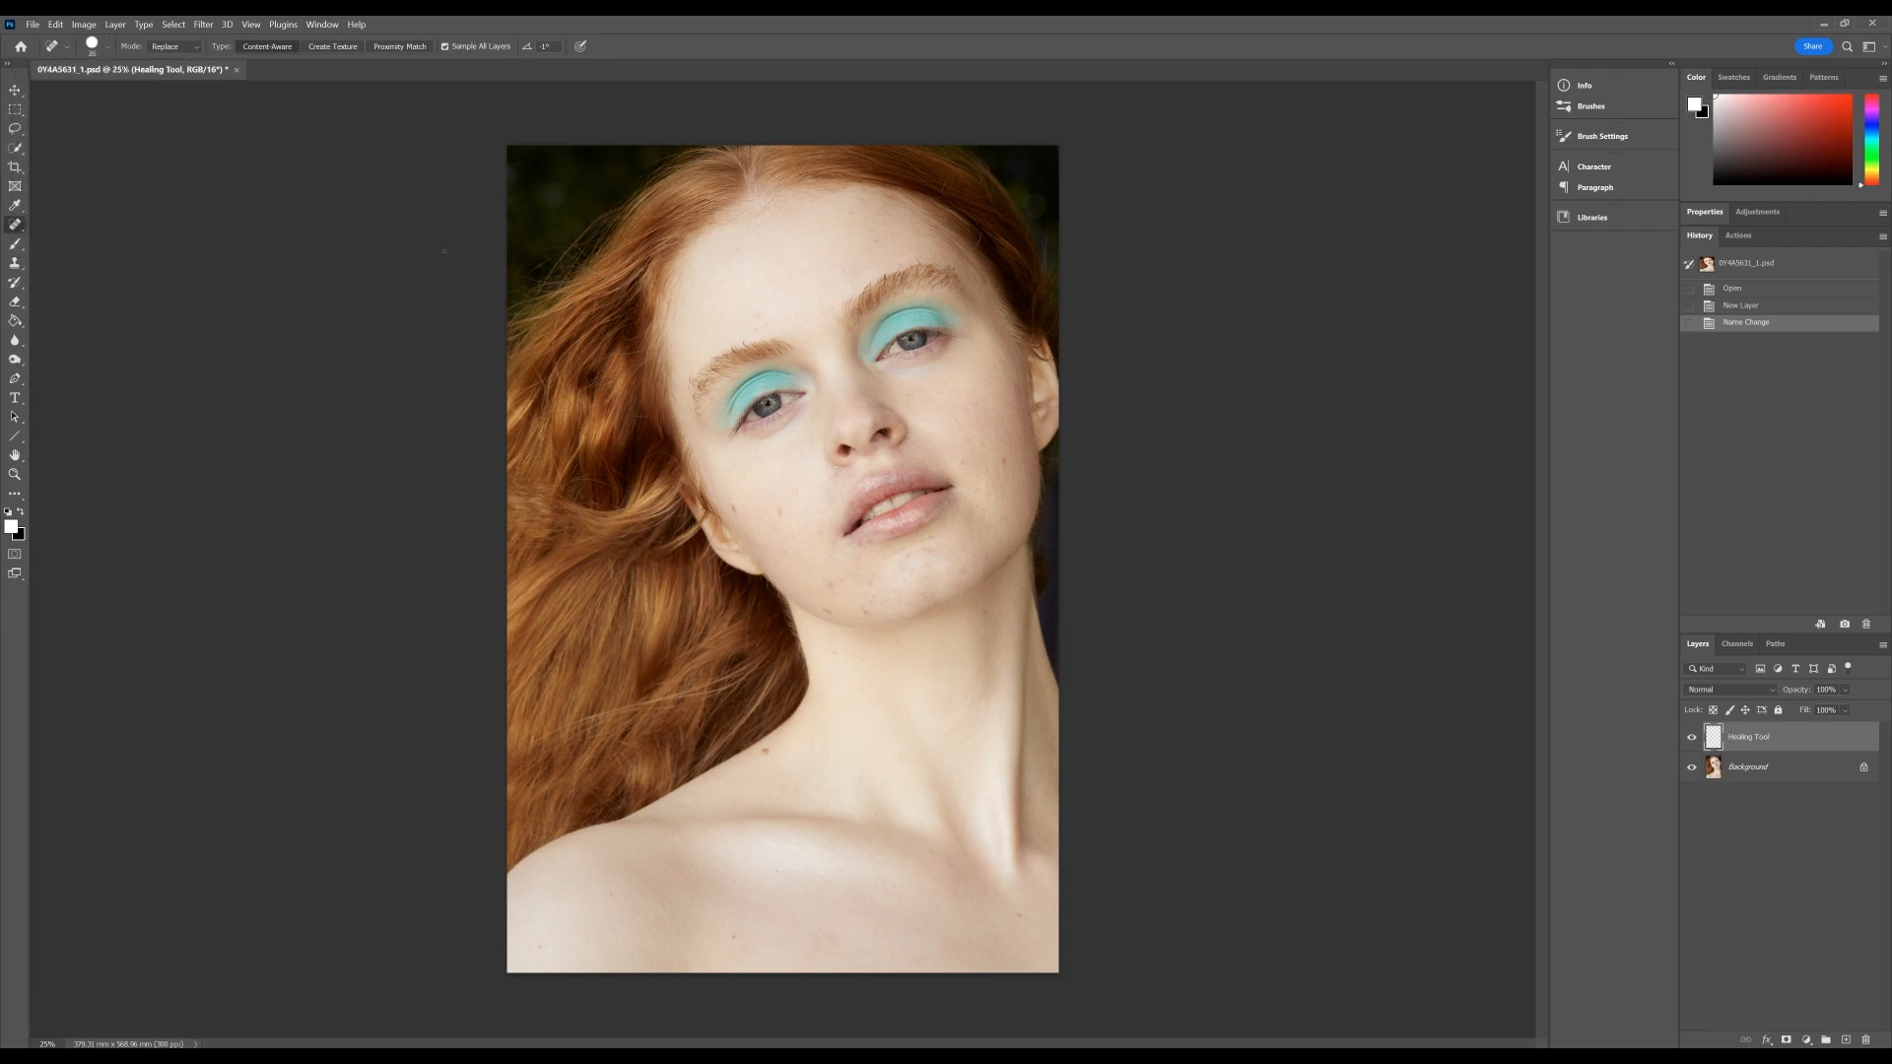
pyautogui.click(106, 51)
pyautogui.write('37')
pyautogui.press('Return')
# - Heal the blemishes on the lower cheek beside the chin, enlarging the brush to cover each spot
pyautogui.press('z')
pyautogui.moveTo(778, 490); pyautogui.dragTo(889, 509)
pyautogui.click(907, 517)
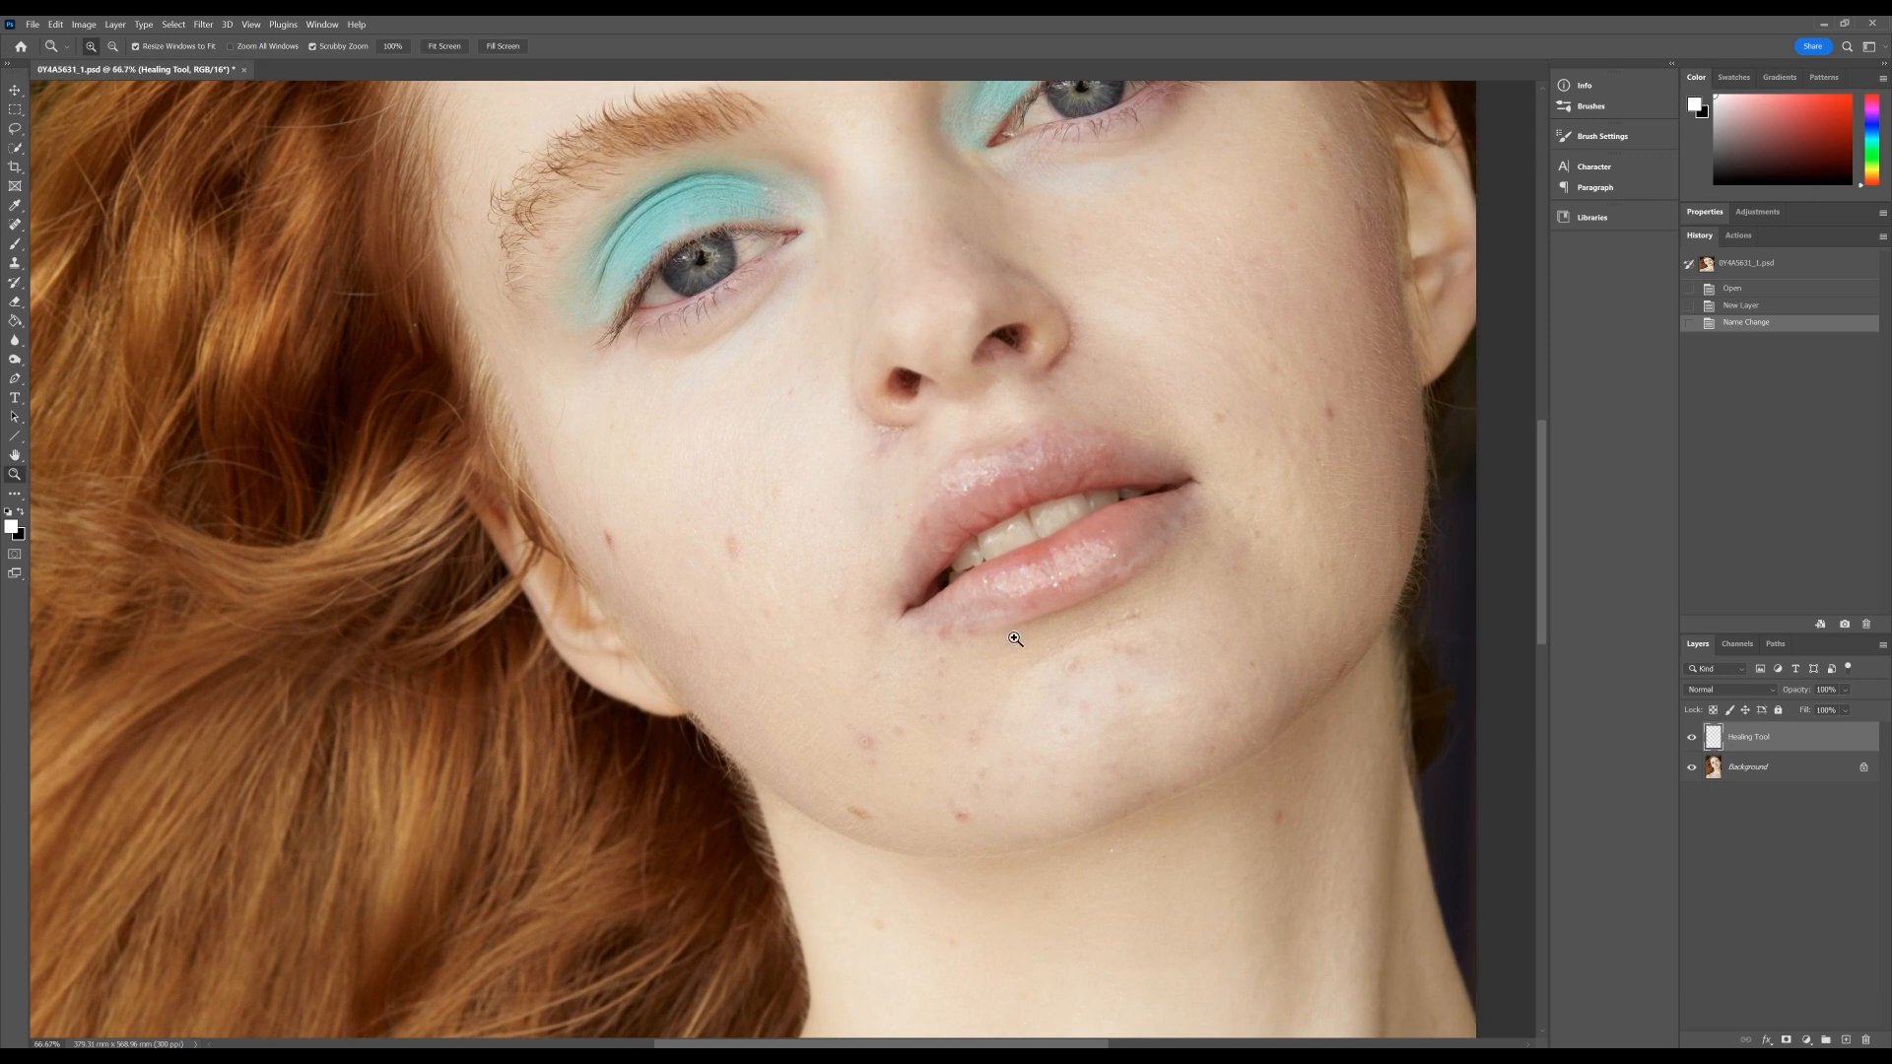
pyautogui.press('j')
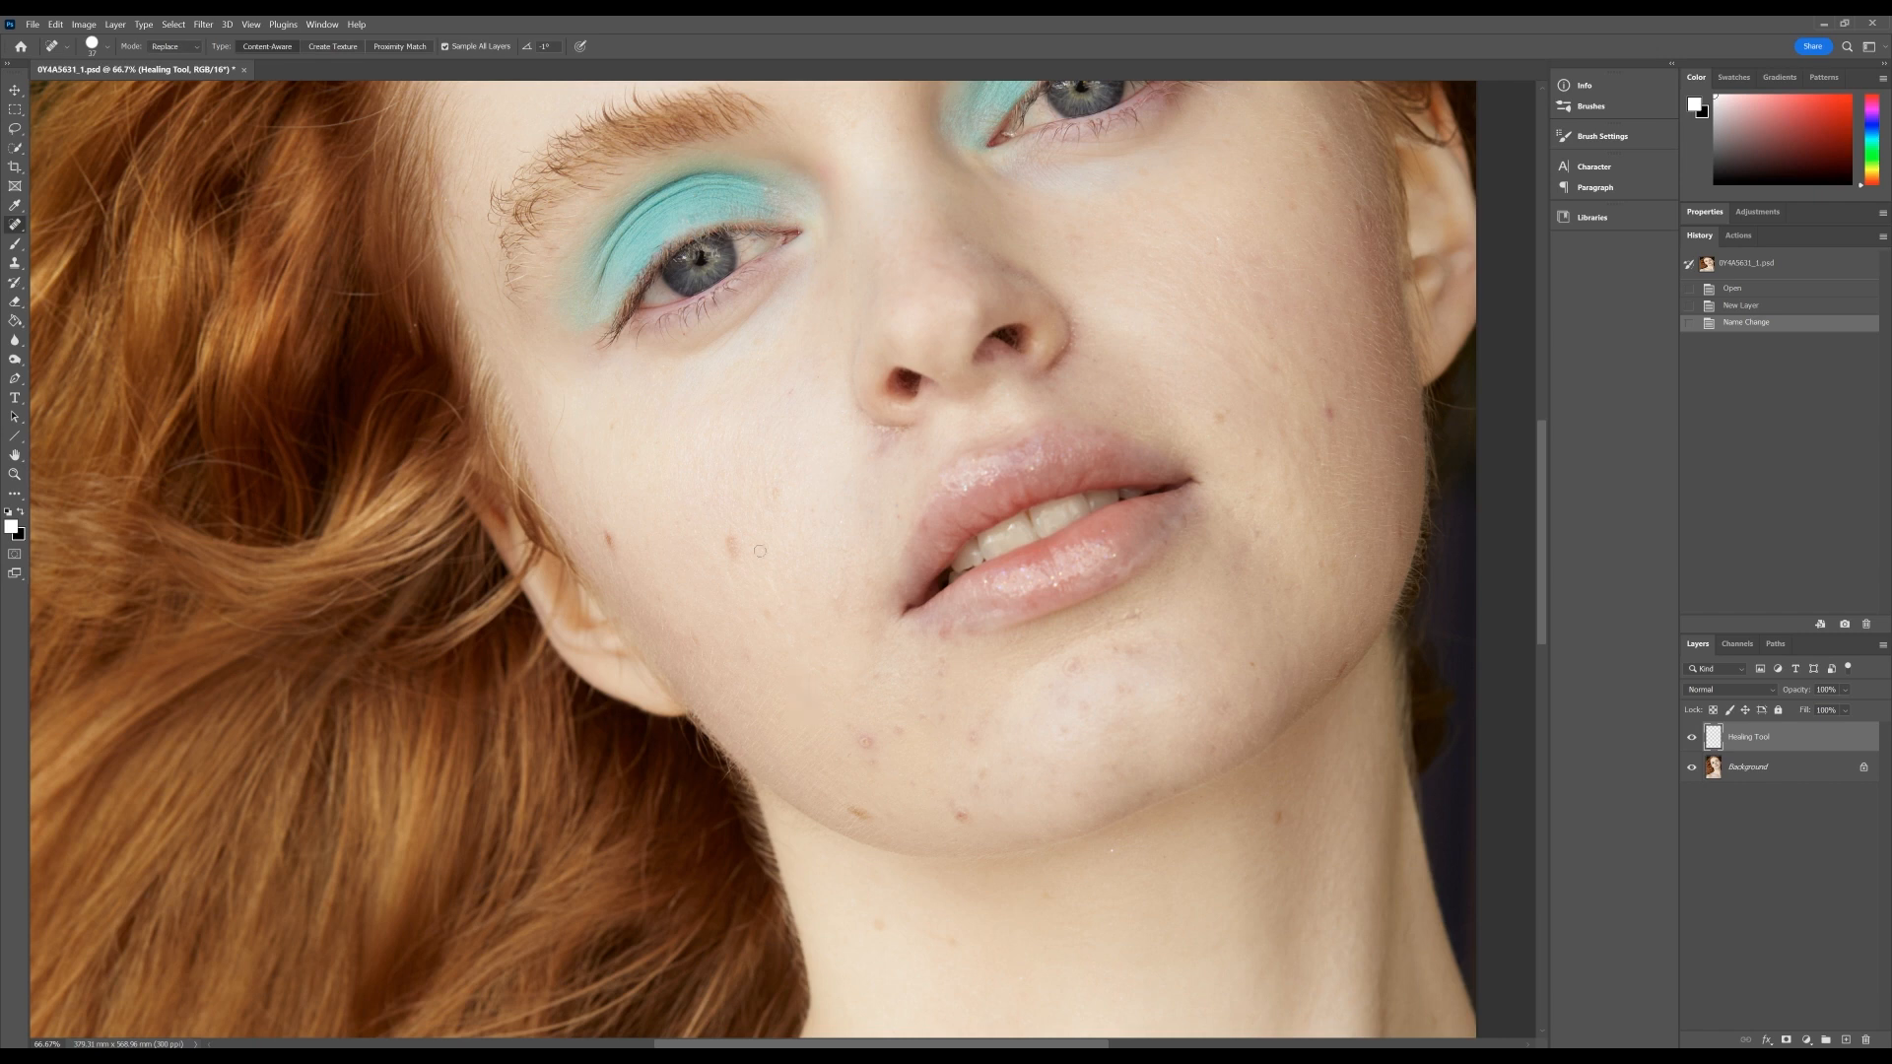
pyautogui.click(857, 707)
pyautogui.press(']')
pyautogui.press(']')
pyautogui.press(']')
pyautogui.press(']')
pyautogui.press(']')
pyautogui.press(']')
pyautogui.click(850, 728)
pyautogui.click(866, 742)
pyautogui.click(899, 729)
pyautogui.click(872, 748)
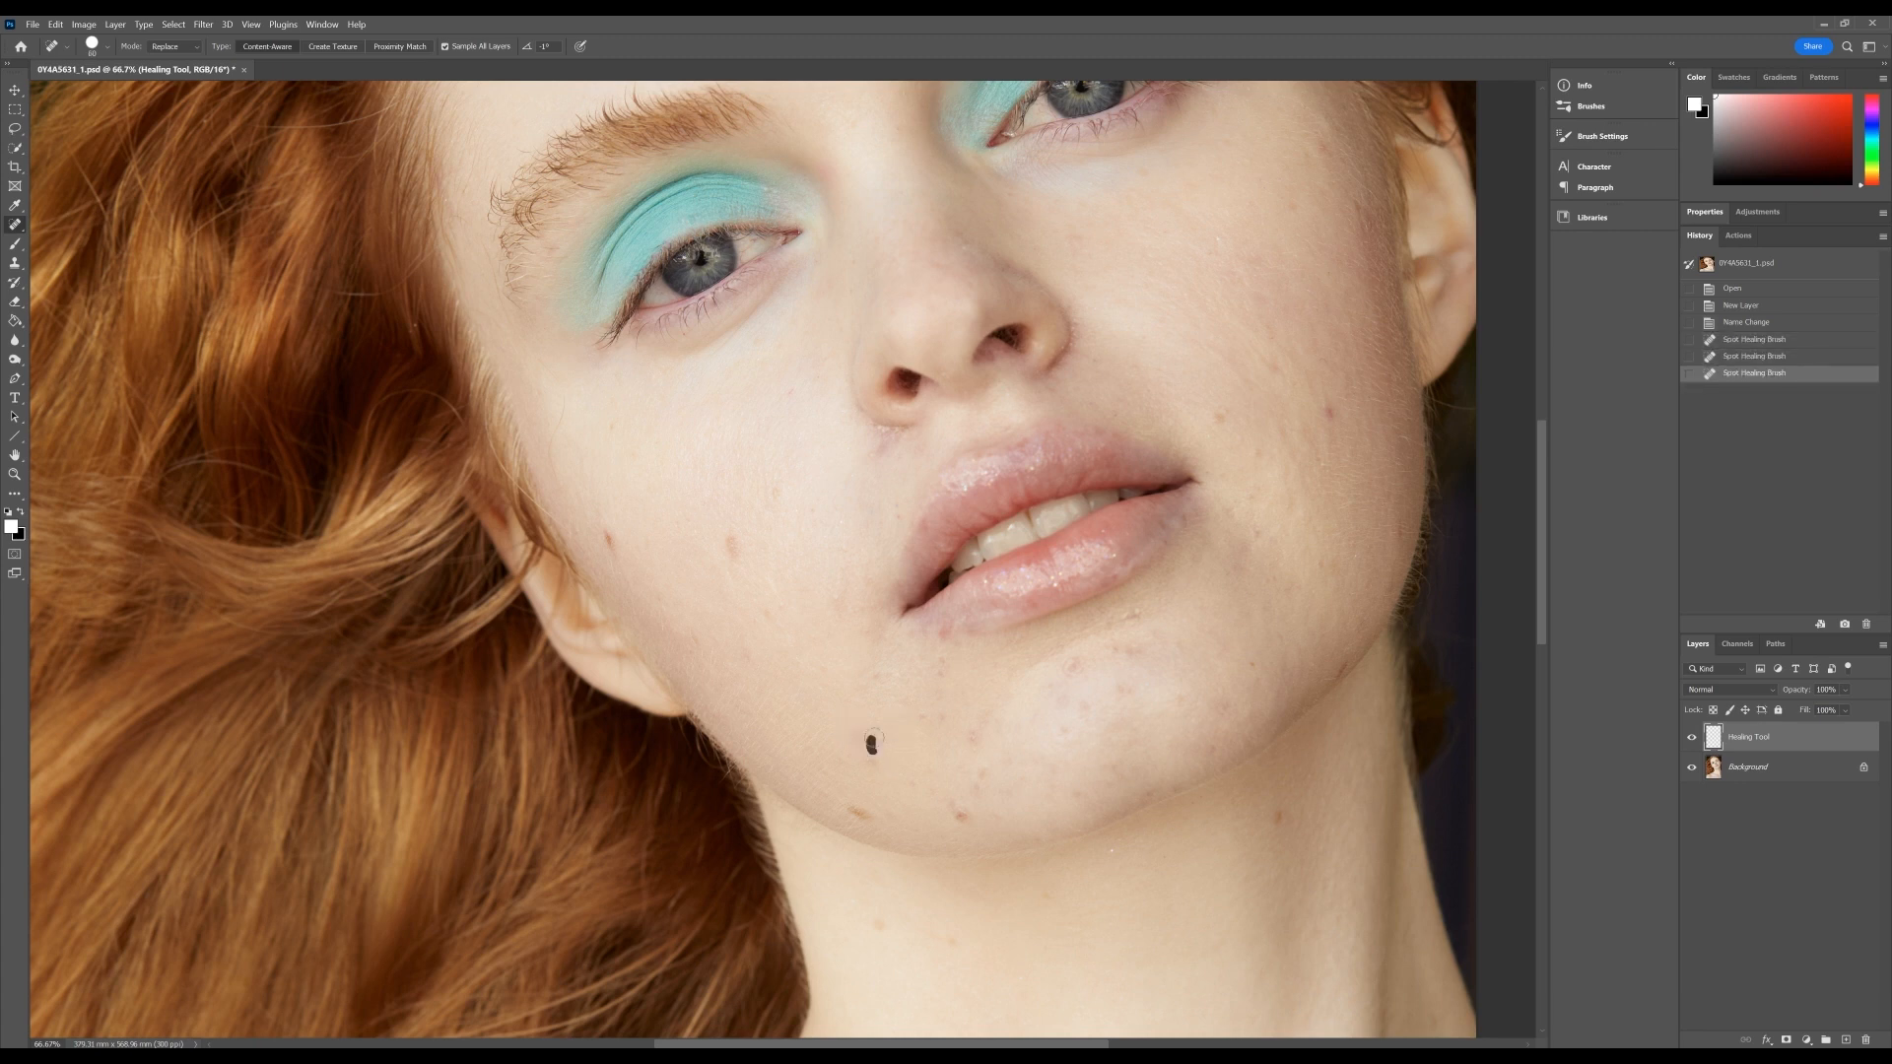
pyautogui.click(873, 766)
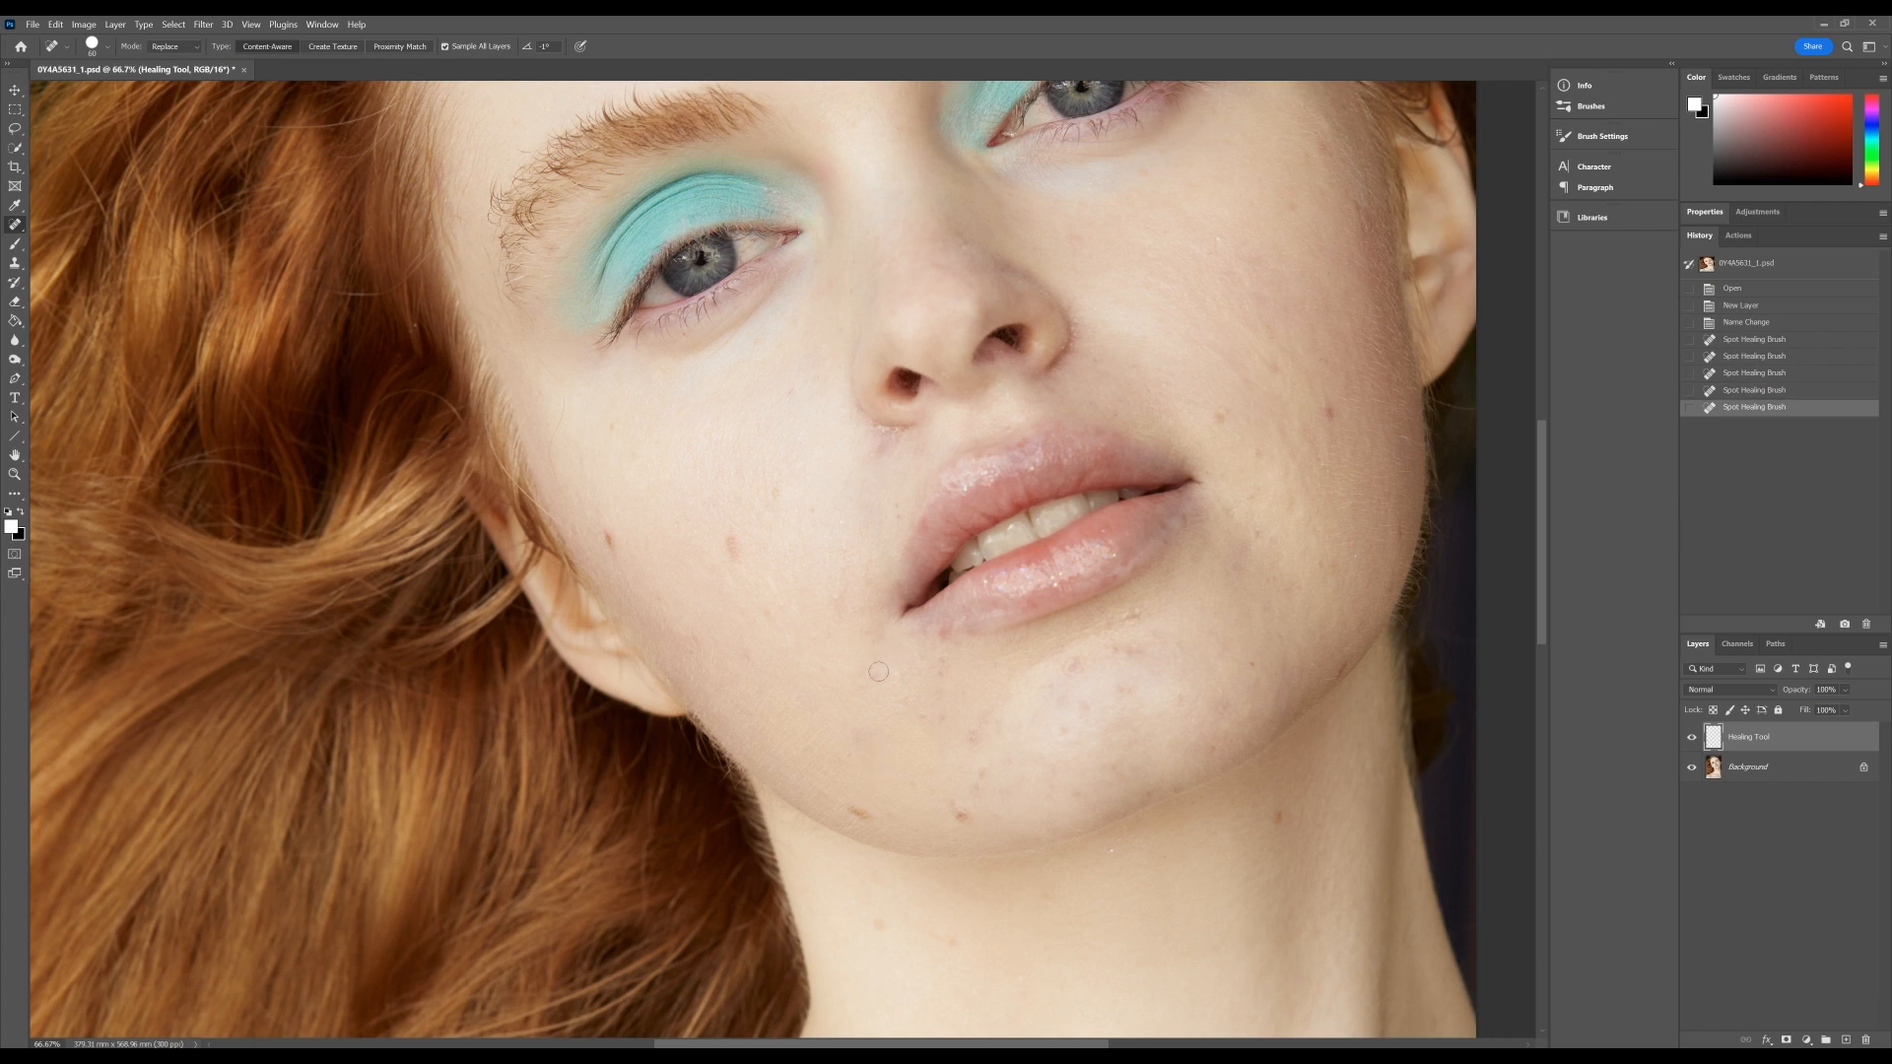
# - Heal the small blemishes on the left-hand cheek in the photo, near the corner of the mouth
pyautogui.click(877, 670)
pyautogui.click(865, 682)
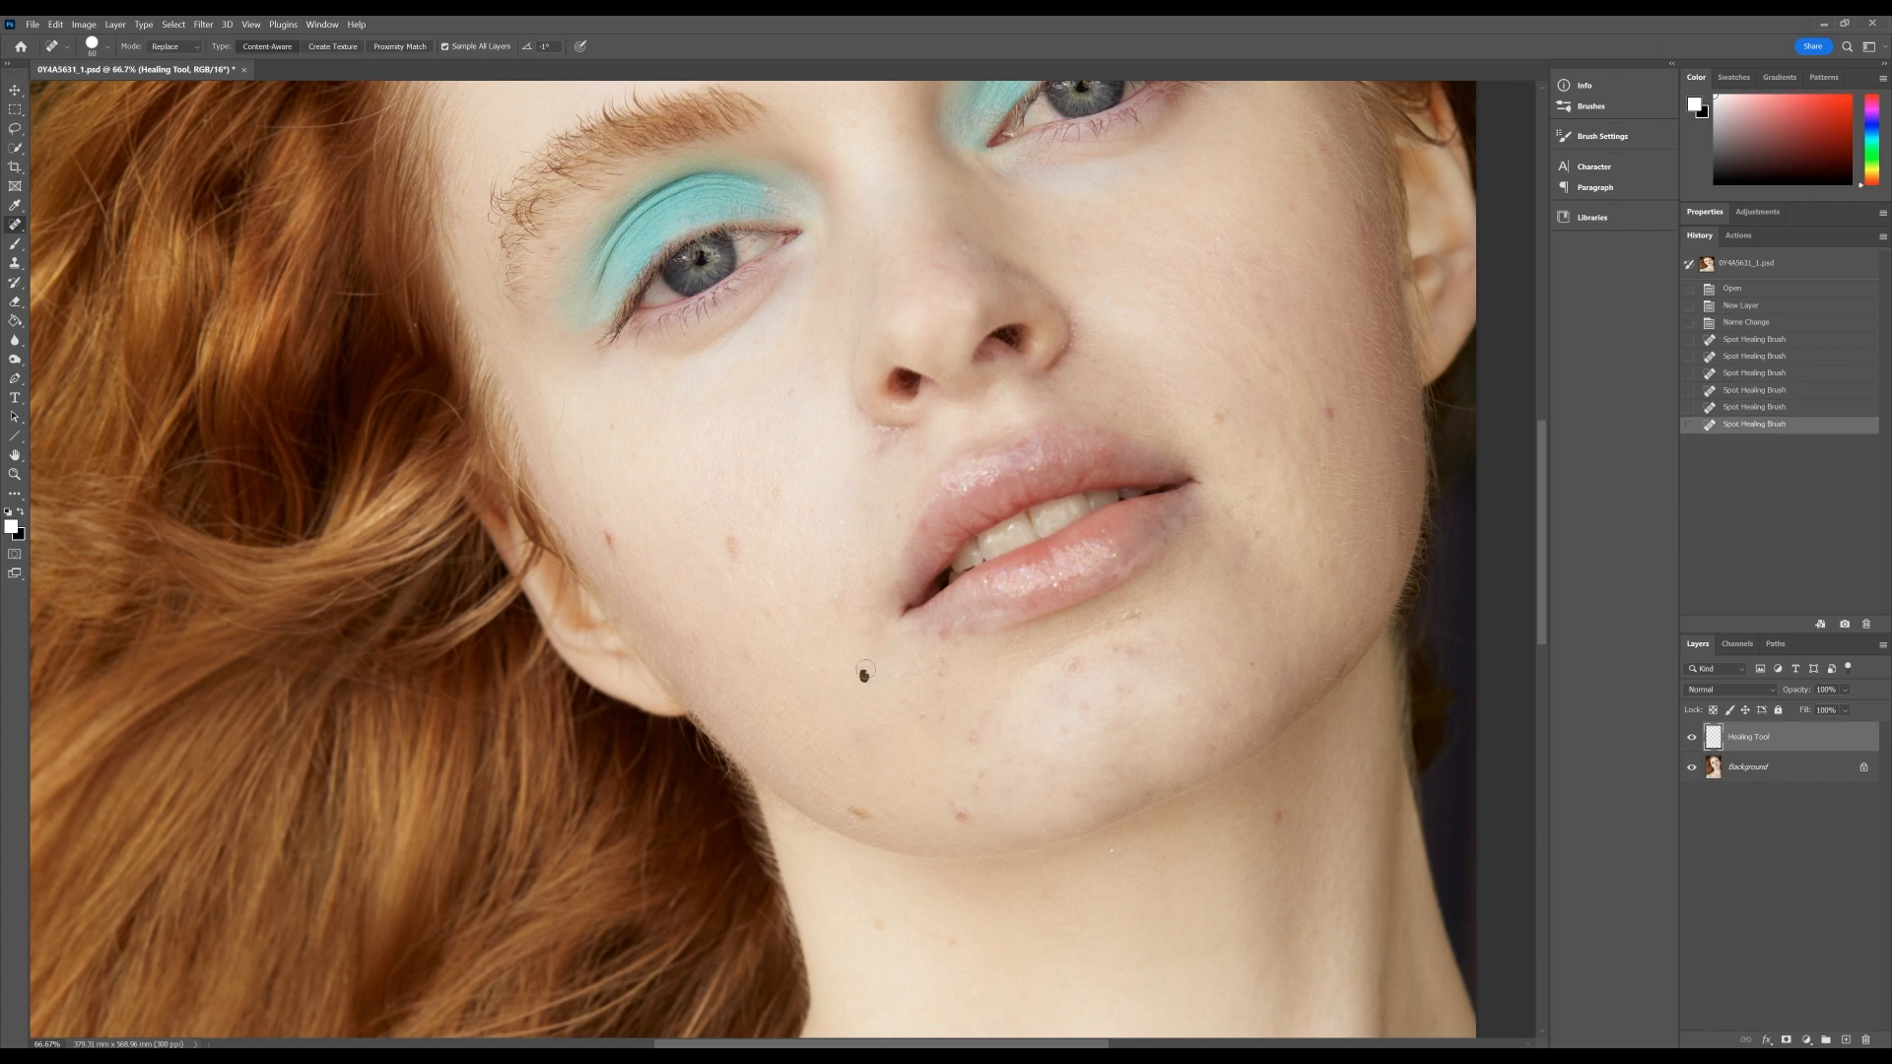
pyautogui.click(769, 616)
pyautogui.click(784, 604)
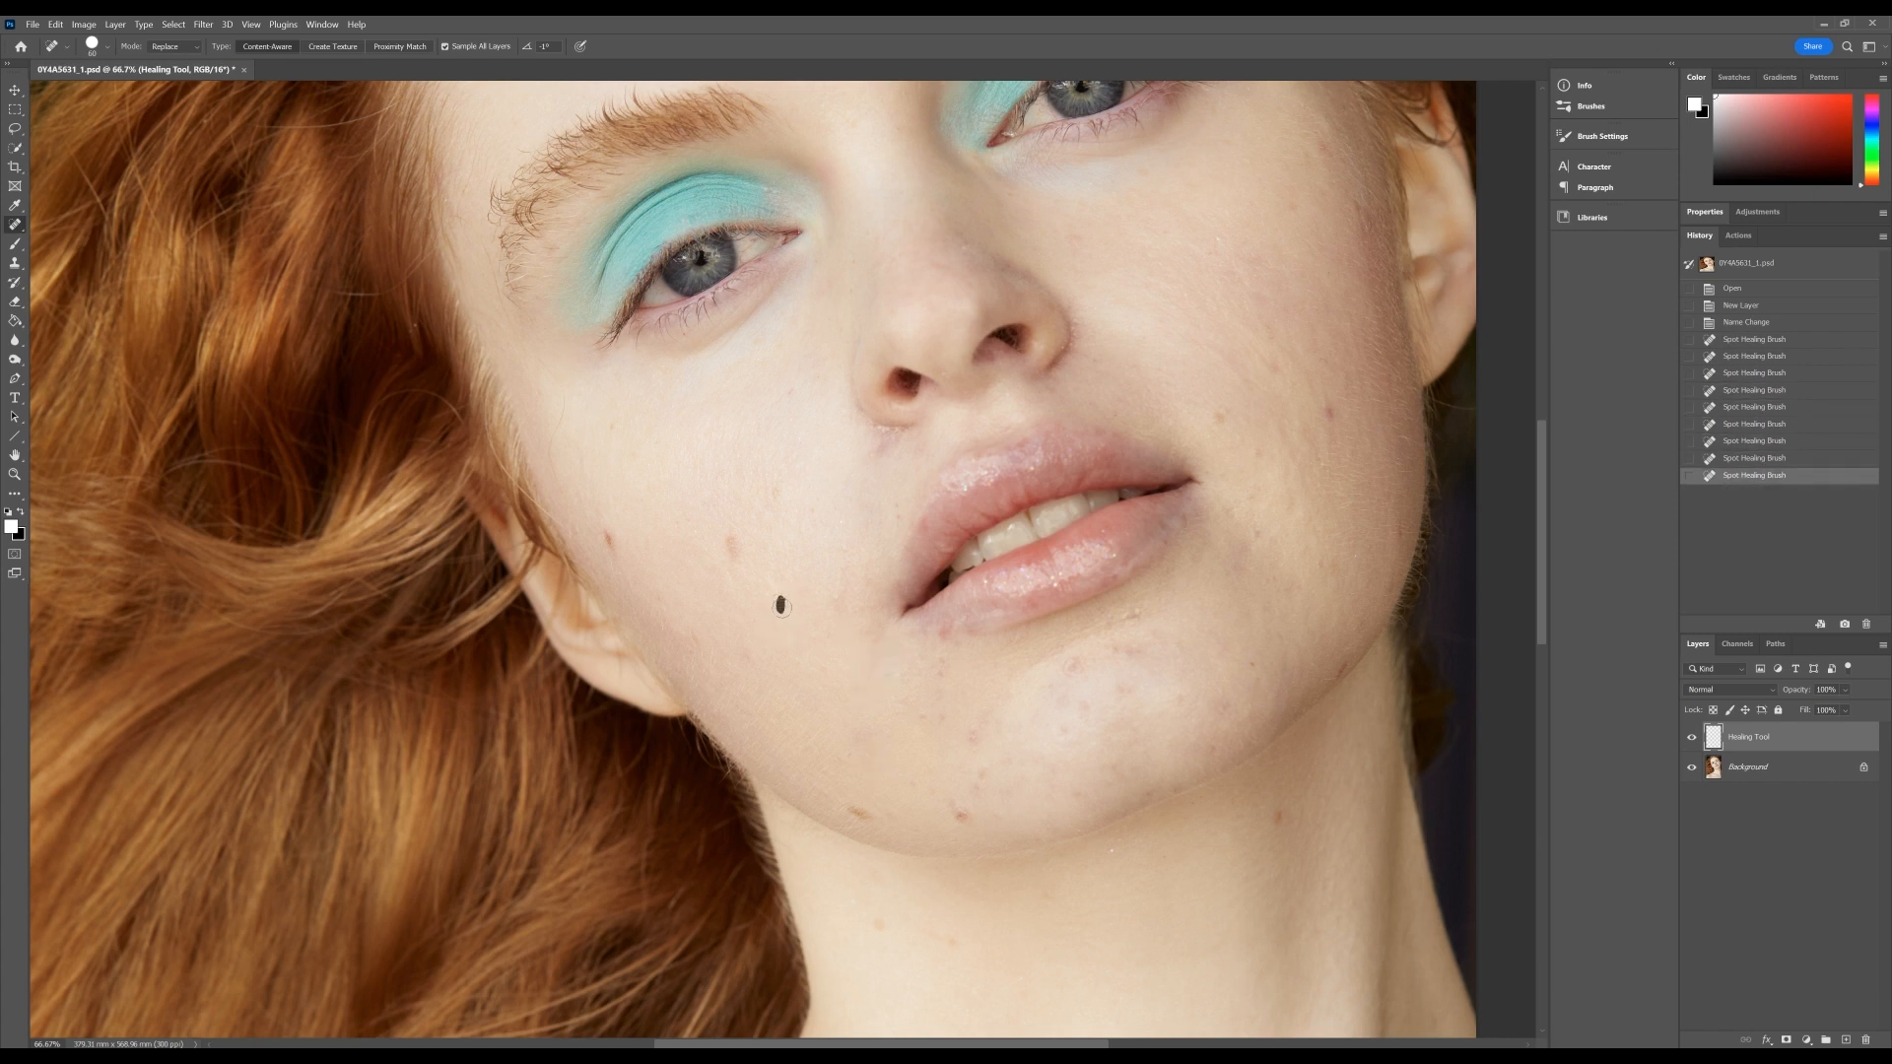
pyautogui.moveTo(845, 605); pyautogui.dragTo(849, 564)
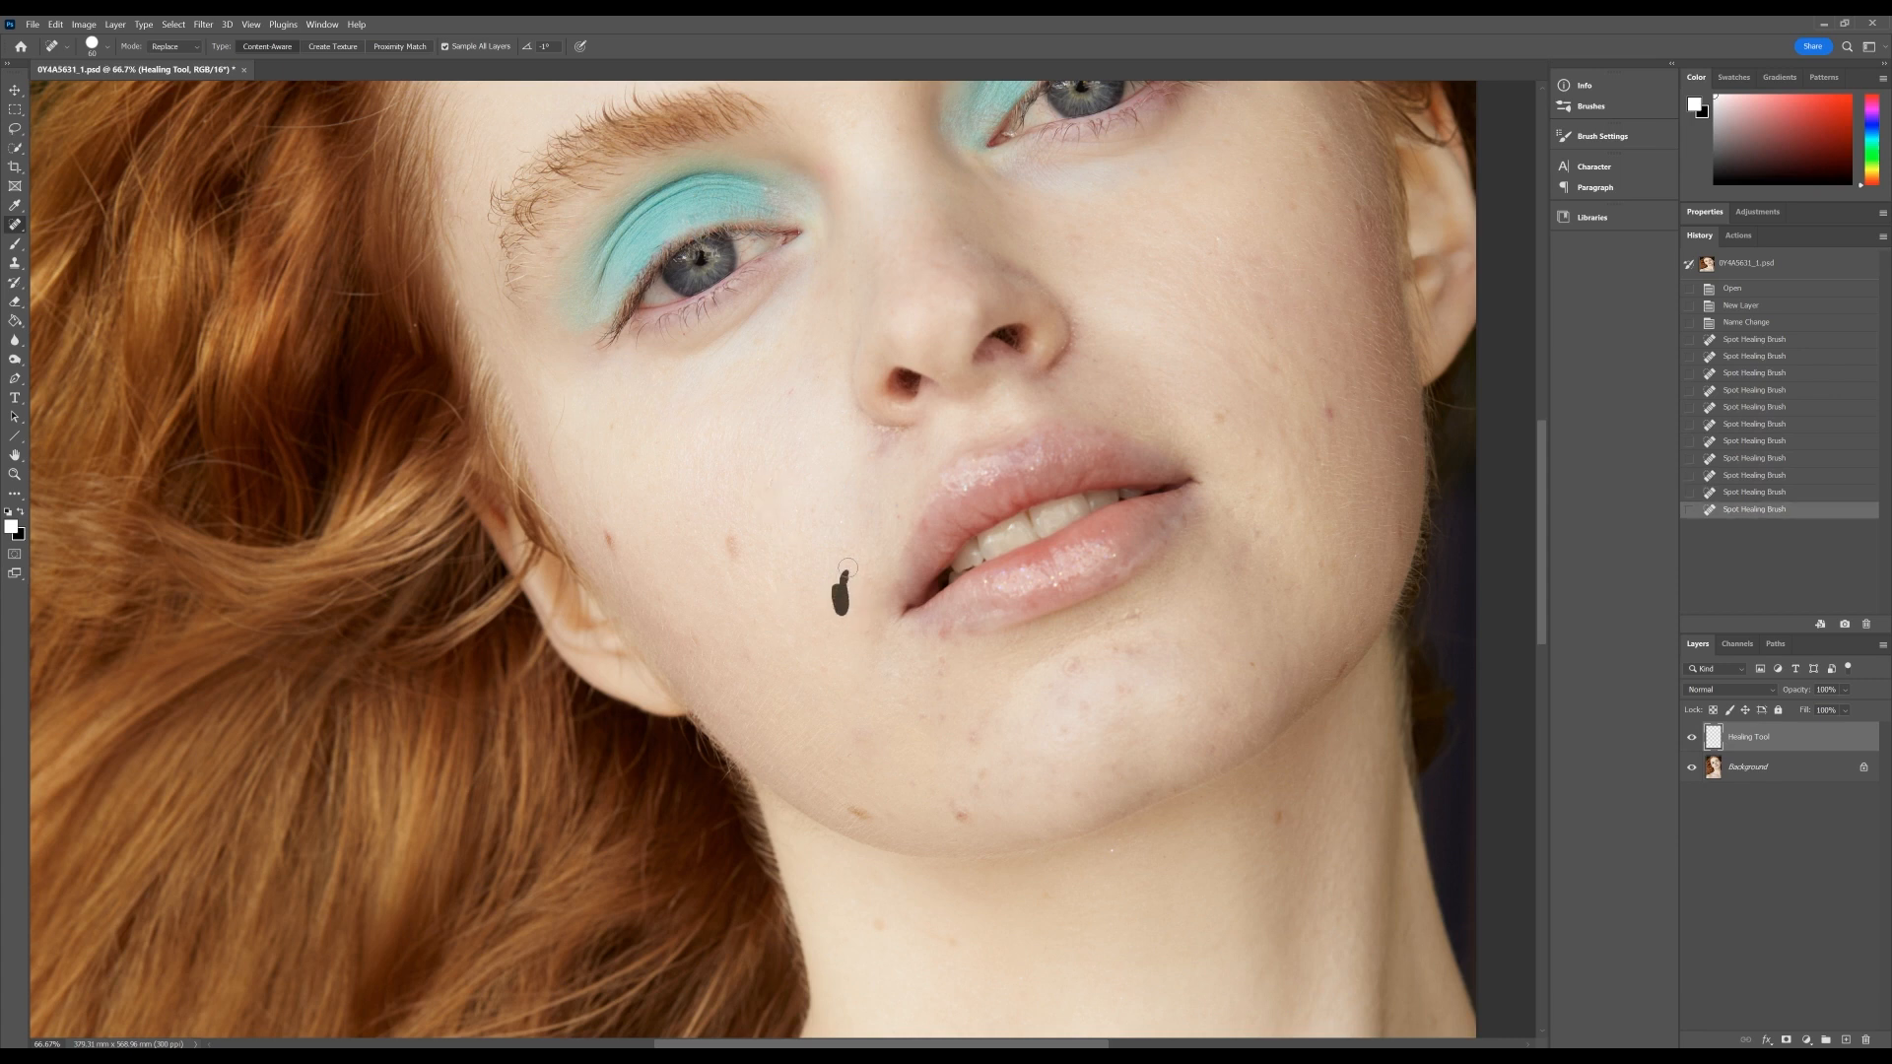
pyautogui.click(867, 633)
pyautogui.click(882, 638)
# - Remove the spots just below the lower lip and left-hand mouth corner with the Spot Healing Brush
pyautogui.moveTo(946, 682); pyautogui.dragTo(948, 654)
pyautogui.click(944, 632)
pyautogui.click(941, 656)
pyautogui.click(936, 695)
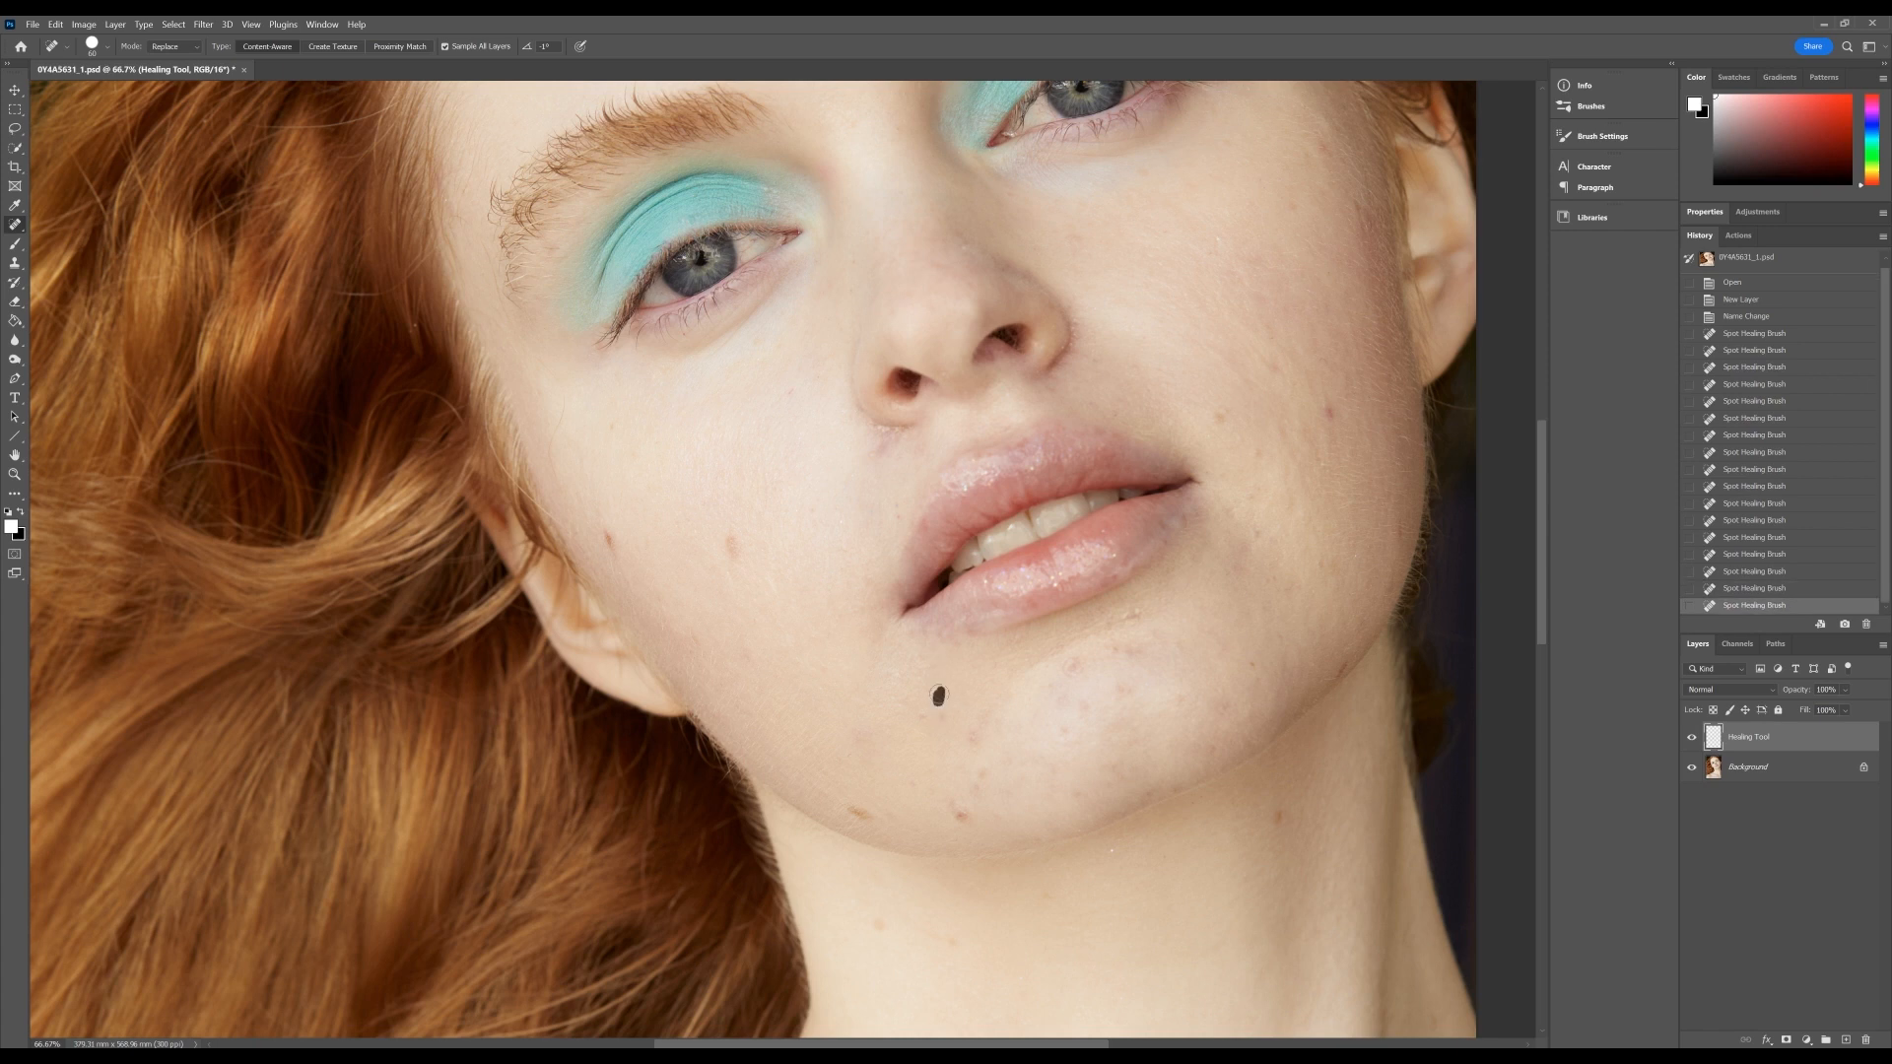
pyautogui.click(929, 717)
pyautogui.click(924, 711)
pyautogui.click(930, 670)
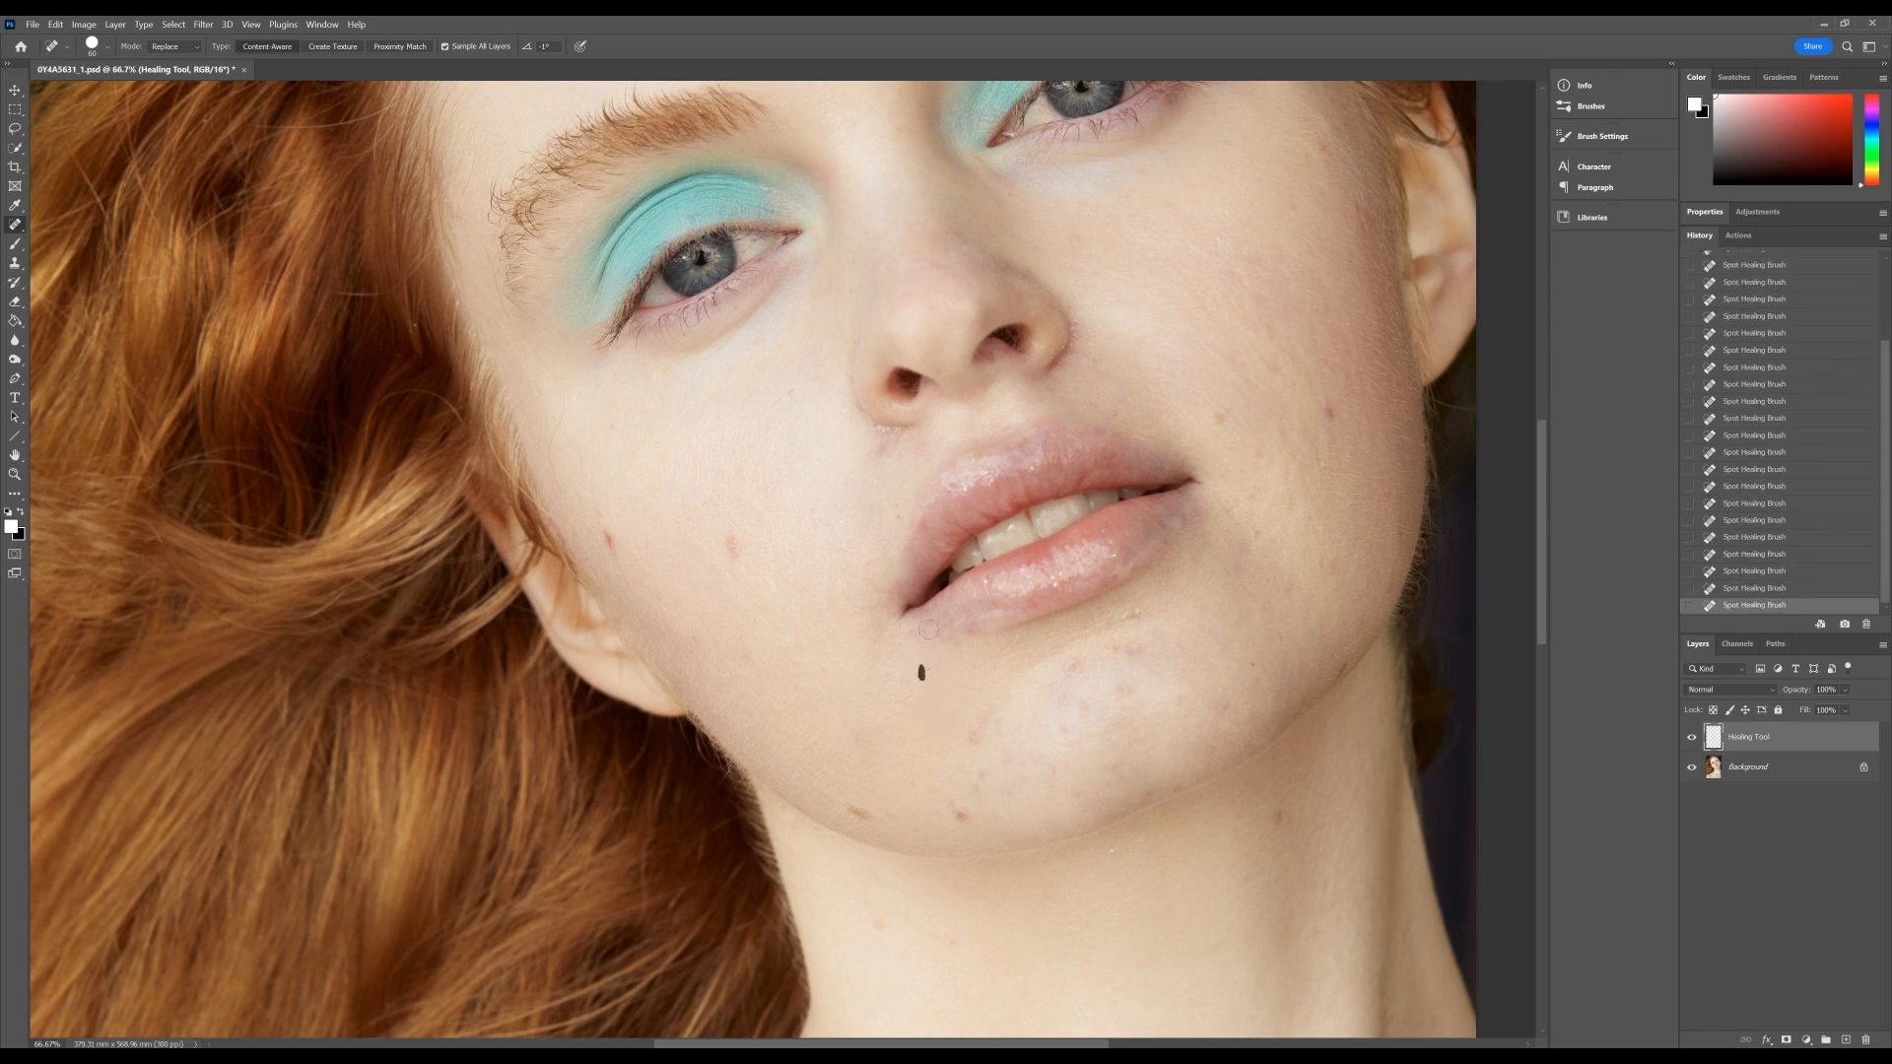
pyautogui.click(902, 674)
pyautogui.click(904, 701)
# - Heal the marks across the left and lower part of the chin
pyautogui.moveTo(971, 738); pyautogui.dragTo(989, 716)
pyautogui.click(880, 730)
pyautogui.click(913, 785)
pyautogui.click(935, 765)
pyautogui.moveTo(975, 793); pyautogui.dragTo(989, 769)
pyautogui.moveTo(1067, 720); pyautogui.dragTo(1064, 741)
pyautogui.click(964, 804)
# - Clean up the redness and spots on the center and right side of the chin and along the jaw
pyautogui.click(1070, 666)
pyautogui.click(1082, 706)
pyautogui.click(1057, 693)
pyautogui.click(1123, 685)
pyautogui.moveTo(1114, 646); pyautogui.dragTo(1133, 649)
pyautogui.click(1127, 617)
pyautogui.click(1037, 759)
pyautogui.moveTo(1053, 772); pyautogui.dragTo(1053, 788)
pyautogui.click(1003, 791)
pyautogui.click(1112, 768)
pyautogui.click(1077, 788)
pyautogui.moveTo(1220, 709); pyautogui.dragTo(1220, 709)
pyautogui.click(1181, 696)
# - Heal the marks beside the left-hand nostril and in the fold below it
pyautogui.moveTo(1542, 540); pyautogui.dragTo(1537, 496)
pyautogui.click(875, 634)
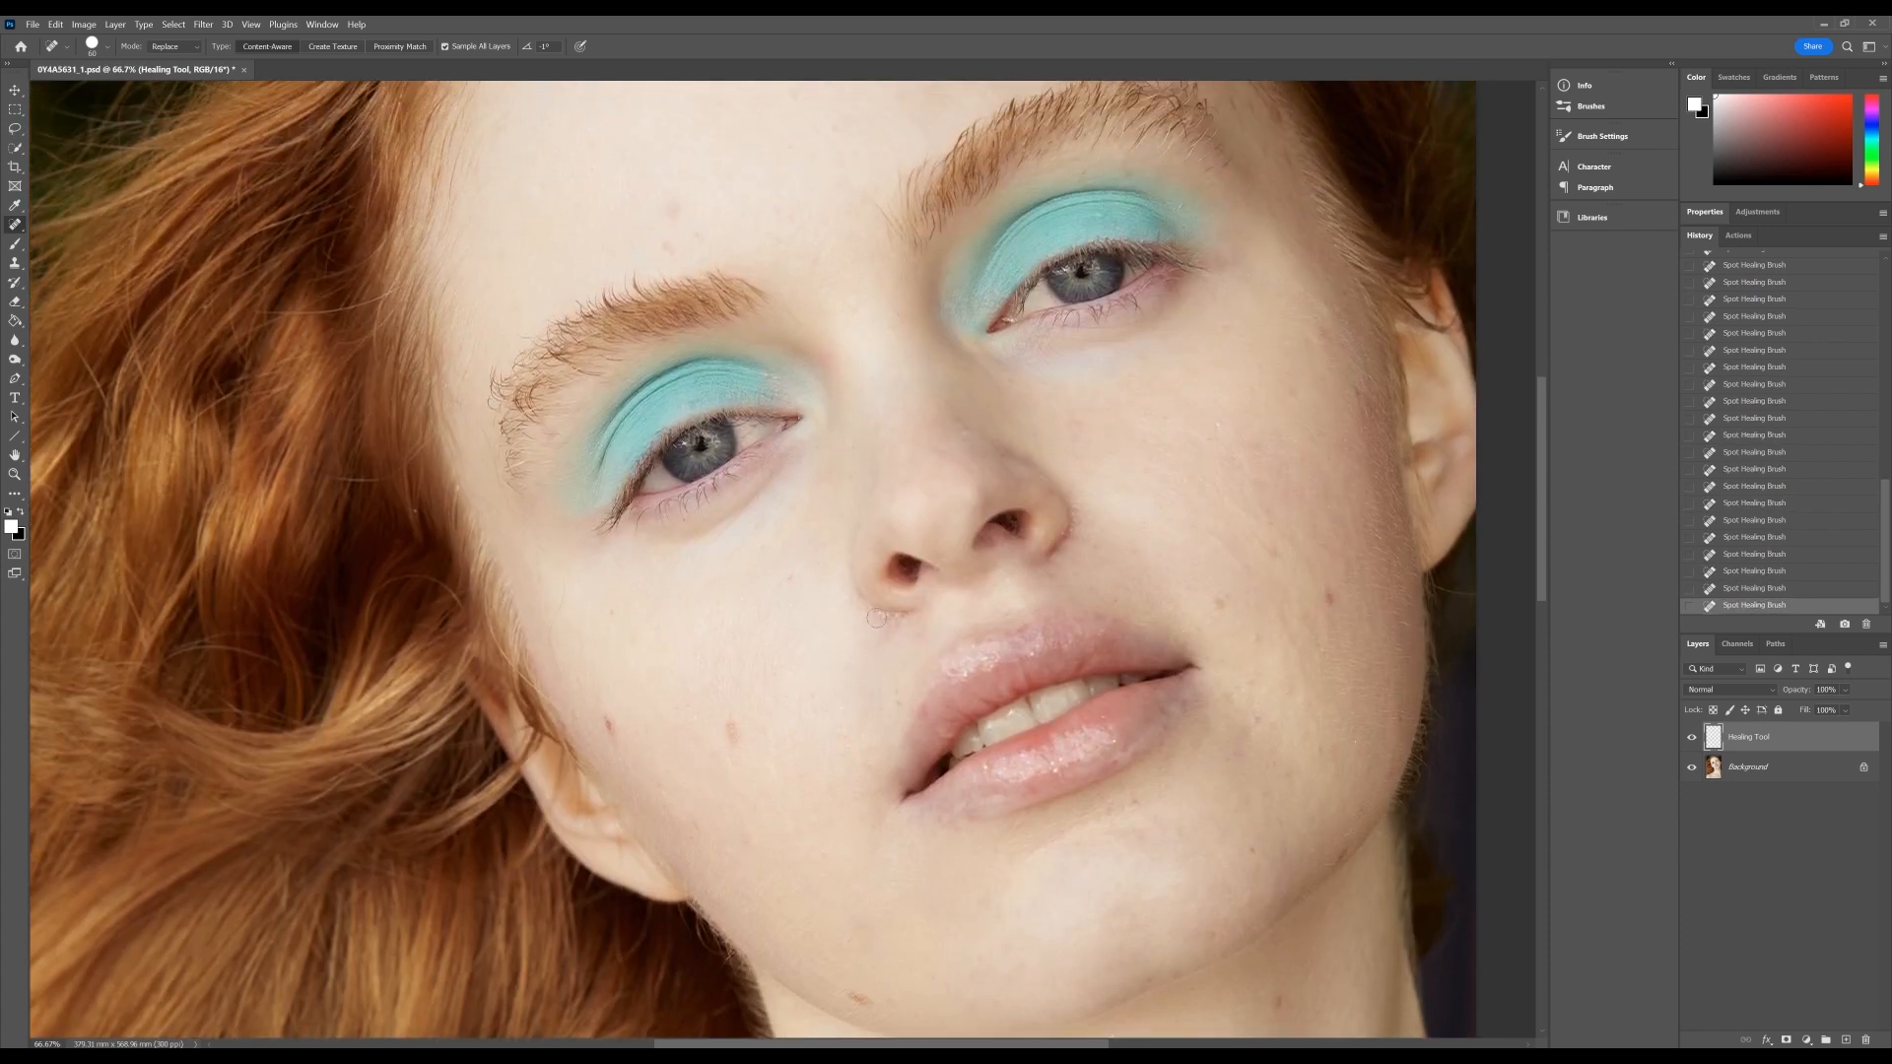
pyautogui.click(884, 613)
pyautogui.click(891, 621)
pyautogui.click(896, 621)
pyautogui.click(892, 632)
pyautogui.click(876, 702)
pyautogui.click(876, 699)
# - Remove the remaining spots on both cheeks, around the mouth corner and along the right-hand jaw
pyautogui.click(1220, 599)
pyautogui.click(734, 732)
pyautogui.moveTo(1222, 540); pyautogui.dragTo(1253, 571)
pyautogui.click(1237, 753)
pyautogui.click(1132, 802)
pyautogui.click(1287, 854)
pyautogui.click(1247, 896)
# - Heal the small spots on the forehead above the brows and beside the right-hand eye
pyautogui.moveTo(1543, 542); pyautogui.dragTo(1533, 475)
pyautogui.click(675, 470)
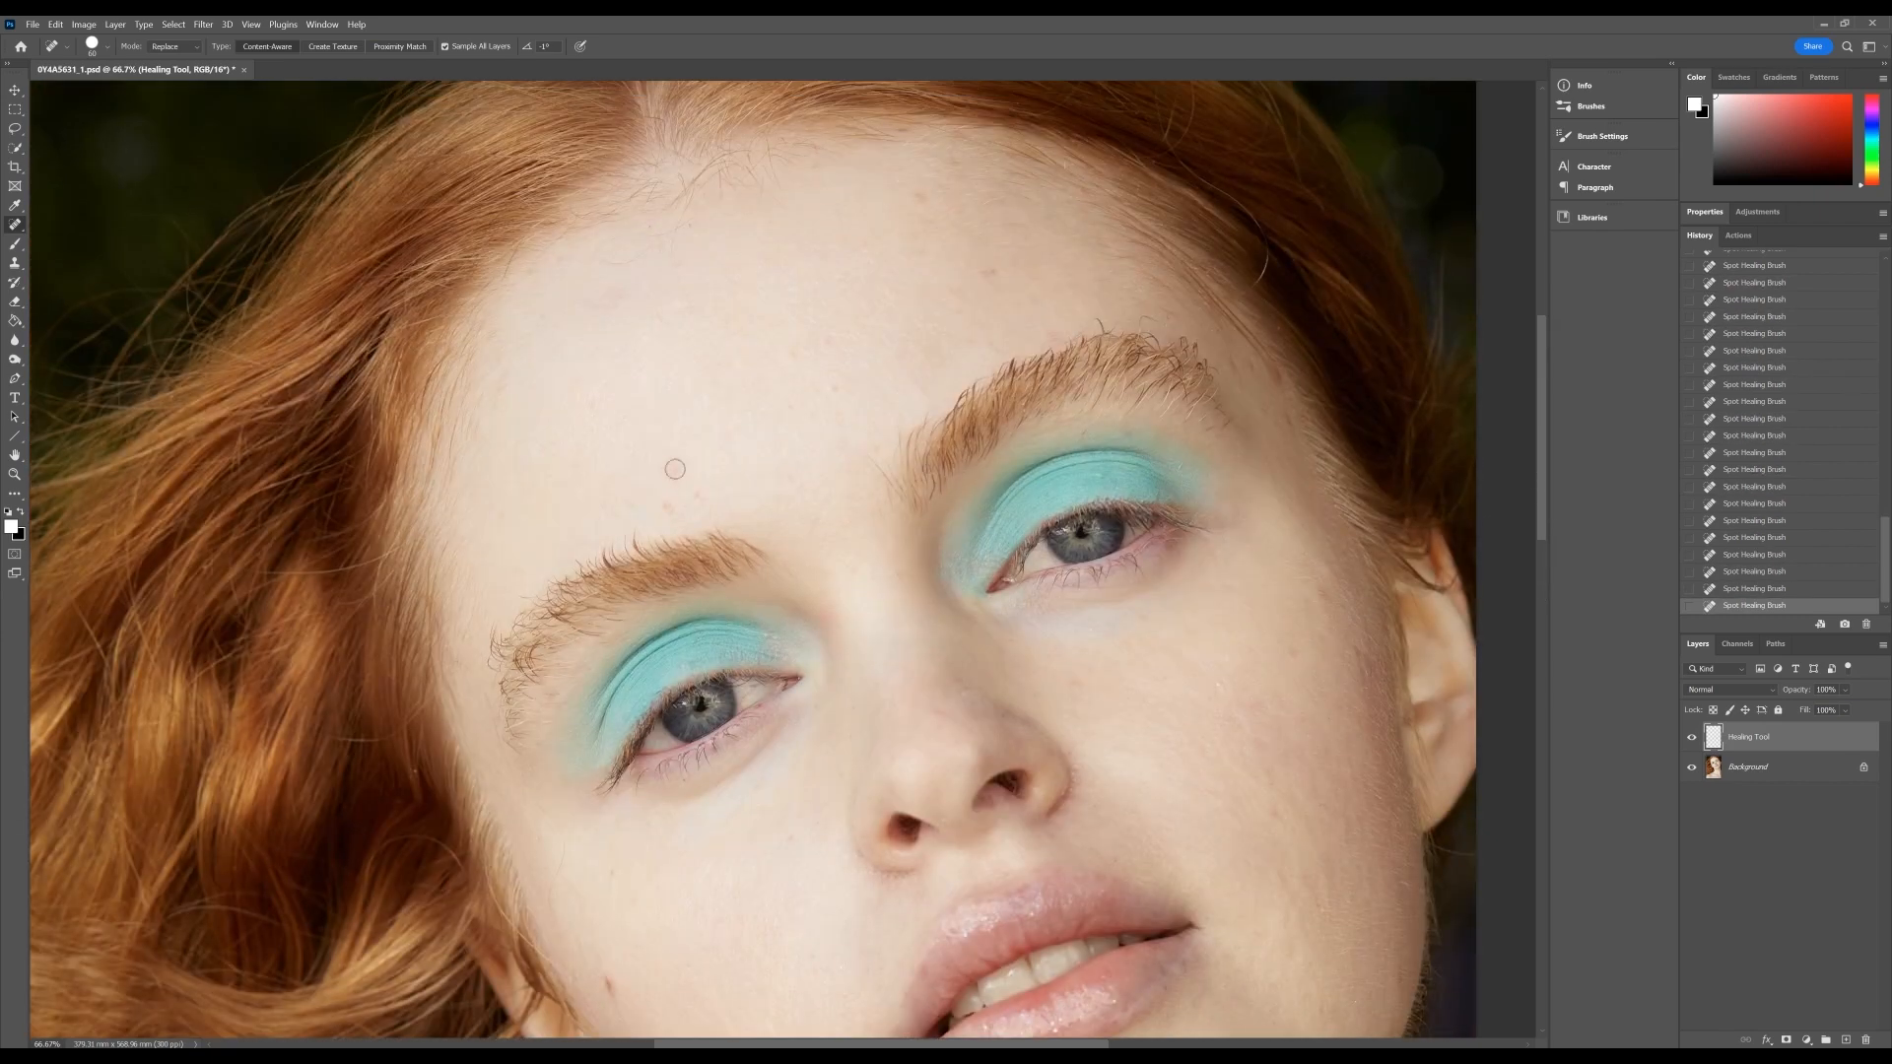
pyautogui.click(624, 449)
pyautogui.click(671, 457)
pyautogui.click(672, 469)
pyautogui.click(800, 359)
pyautogui.click(837, 388)
pyautogui.click(1324, 598)
# - Touch up the last small imperfections around the lips, under the nose and on the right-hand cheek
pyautogui.moveTo(1542, 464); pyautogui.dragTo(1542, 548)
pyautogui.moveTo(932, 719); pyautogui.dragTo(964, 734)
pyautogui.click(923, 613)
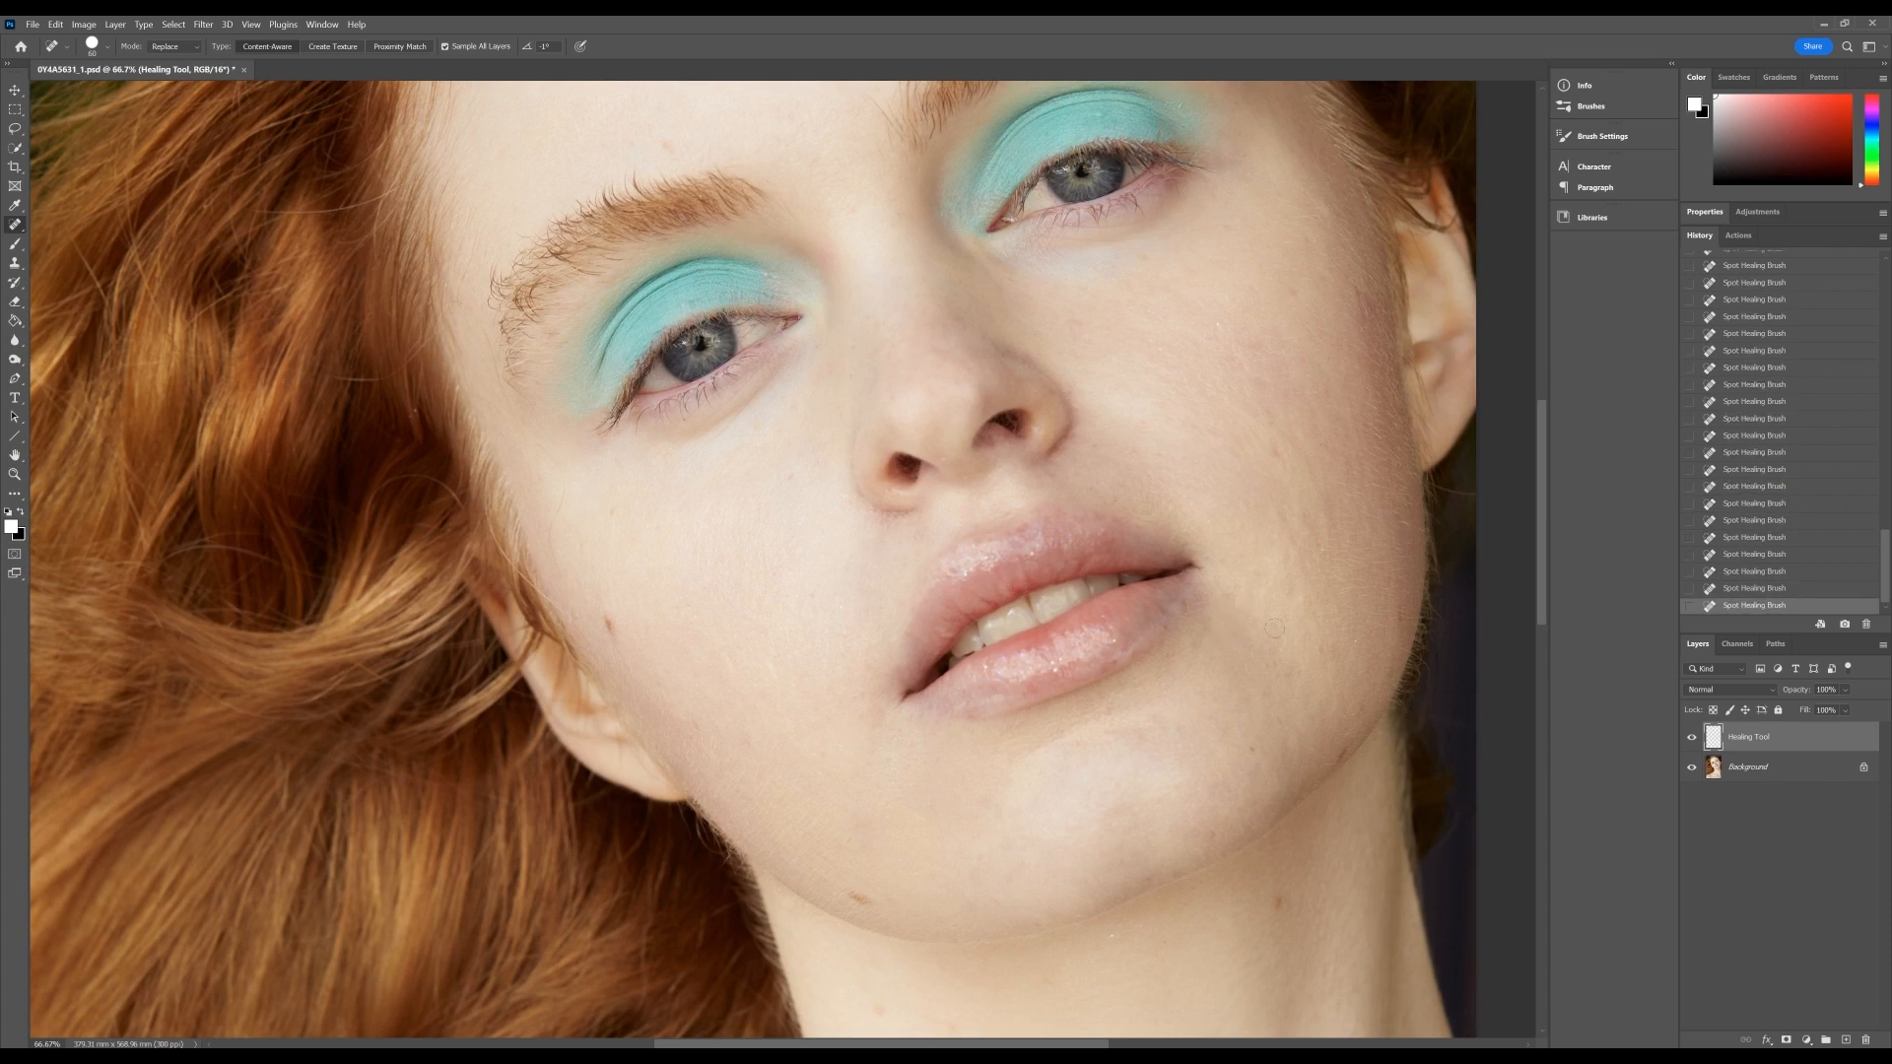
pyautogui.click(1183, 604)
pyautogui.click(1321, 549)
pyautogui.scroll(1, 1276, 580)
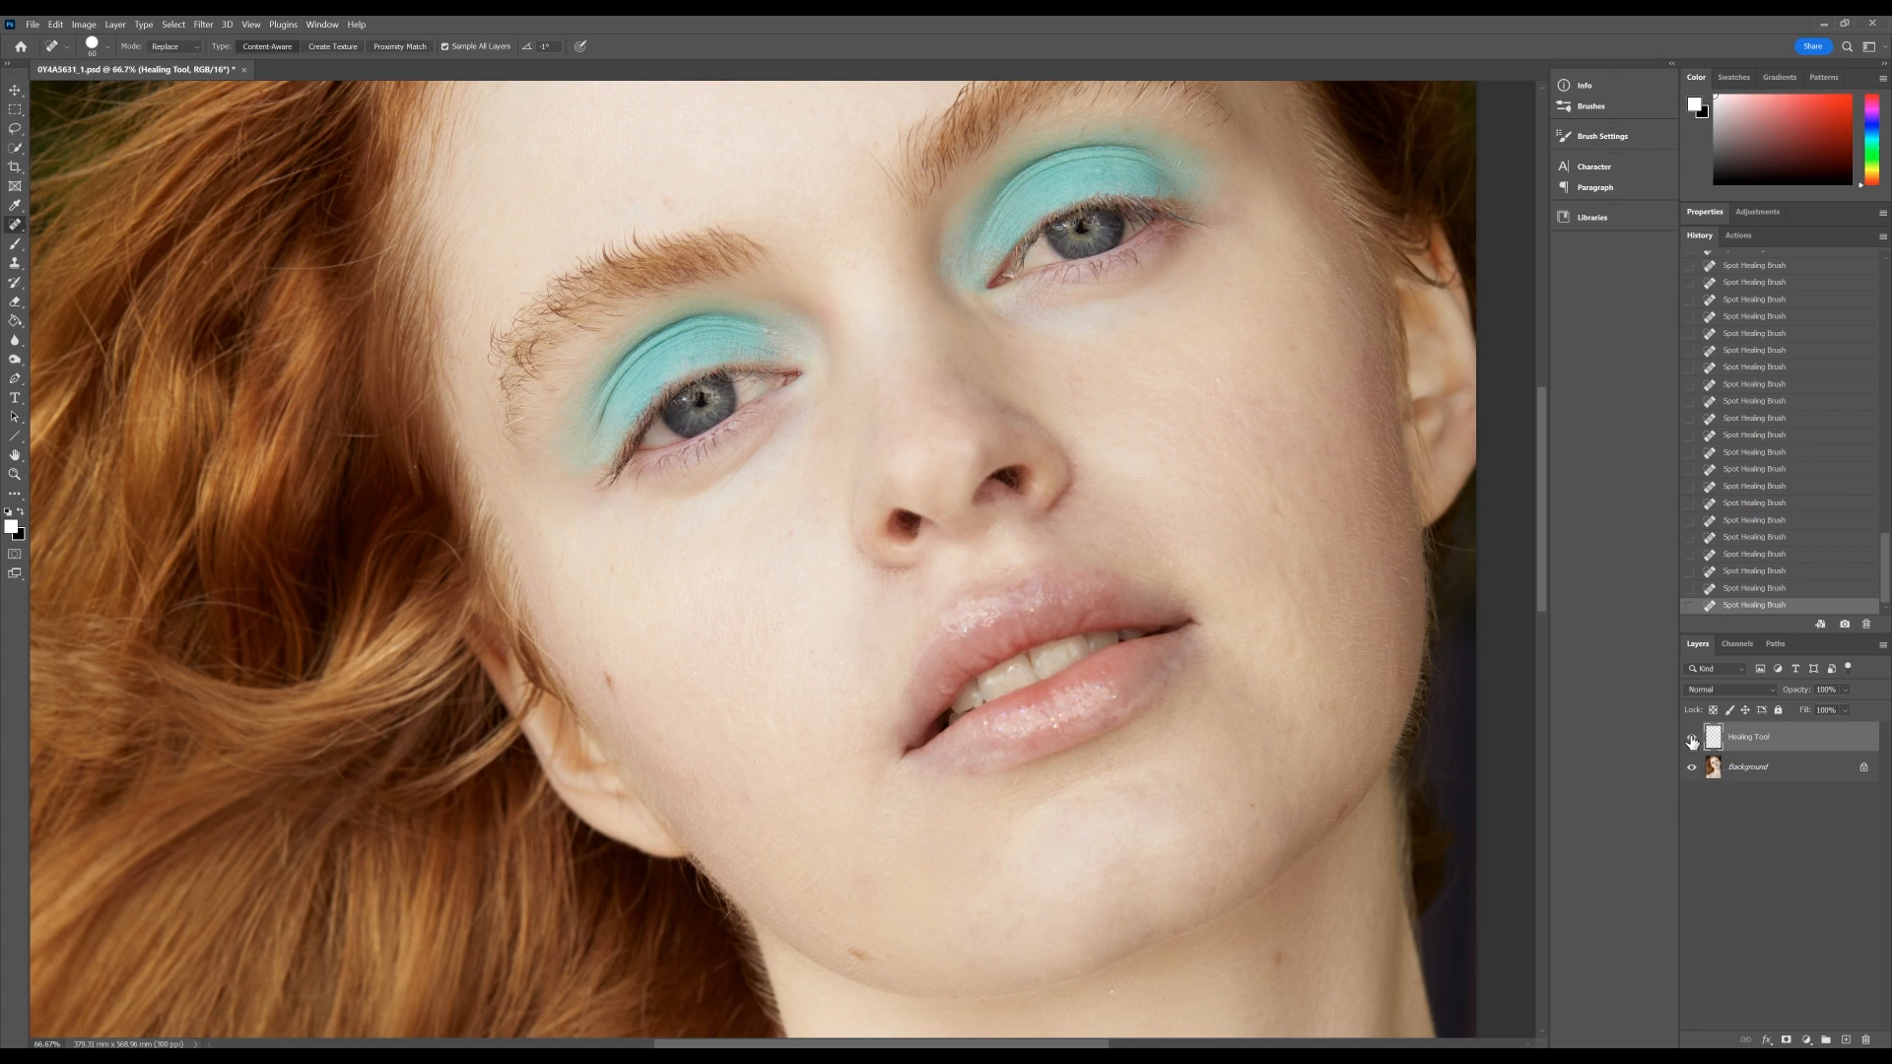
# - Compare the portrait before and after healing by toggling the Healing Tool layer's visibility
pyautogui.click(1692, 737)
pyautogui.click(1692, 737)
pyautogui.click(1690, 741)
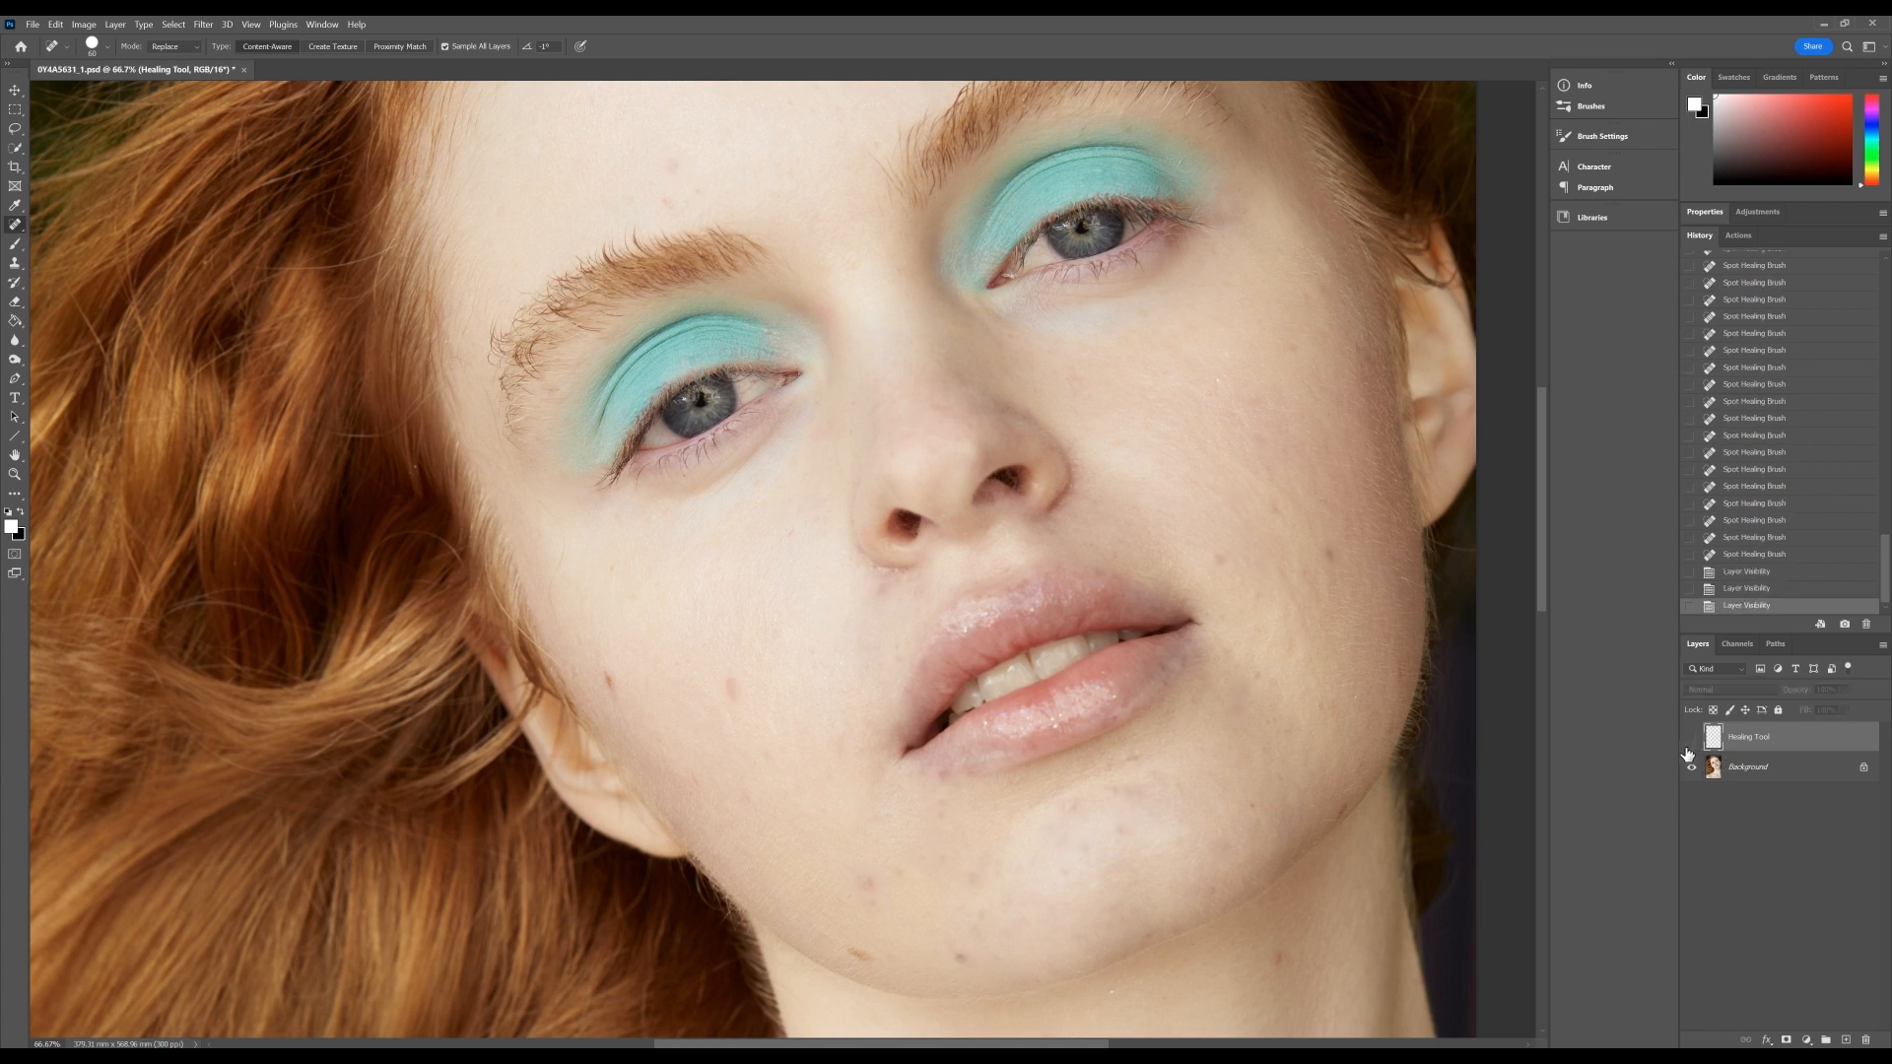
pyautogui.click(1692, 741)
pyautogui.click(1692, 739)
pyautogui.click(1692, 739)
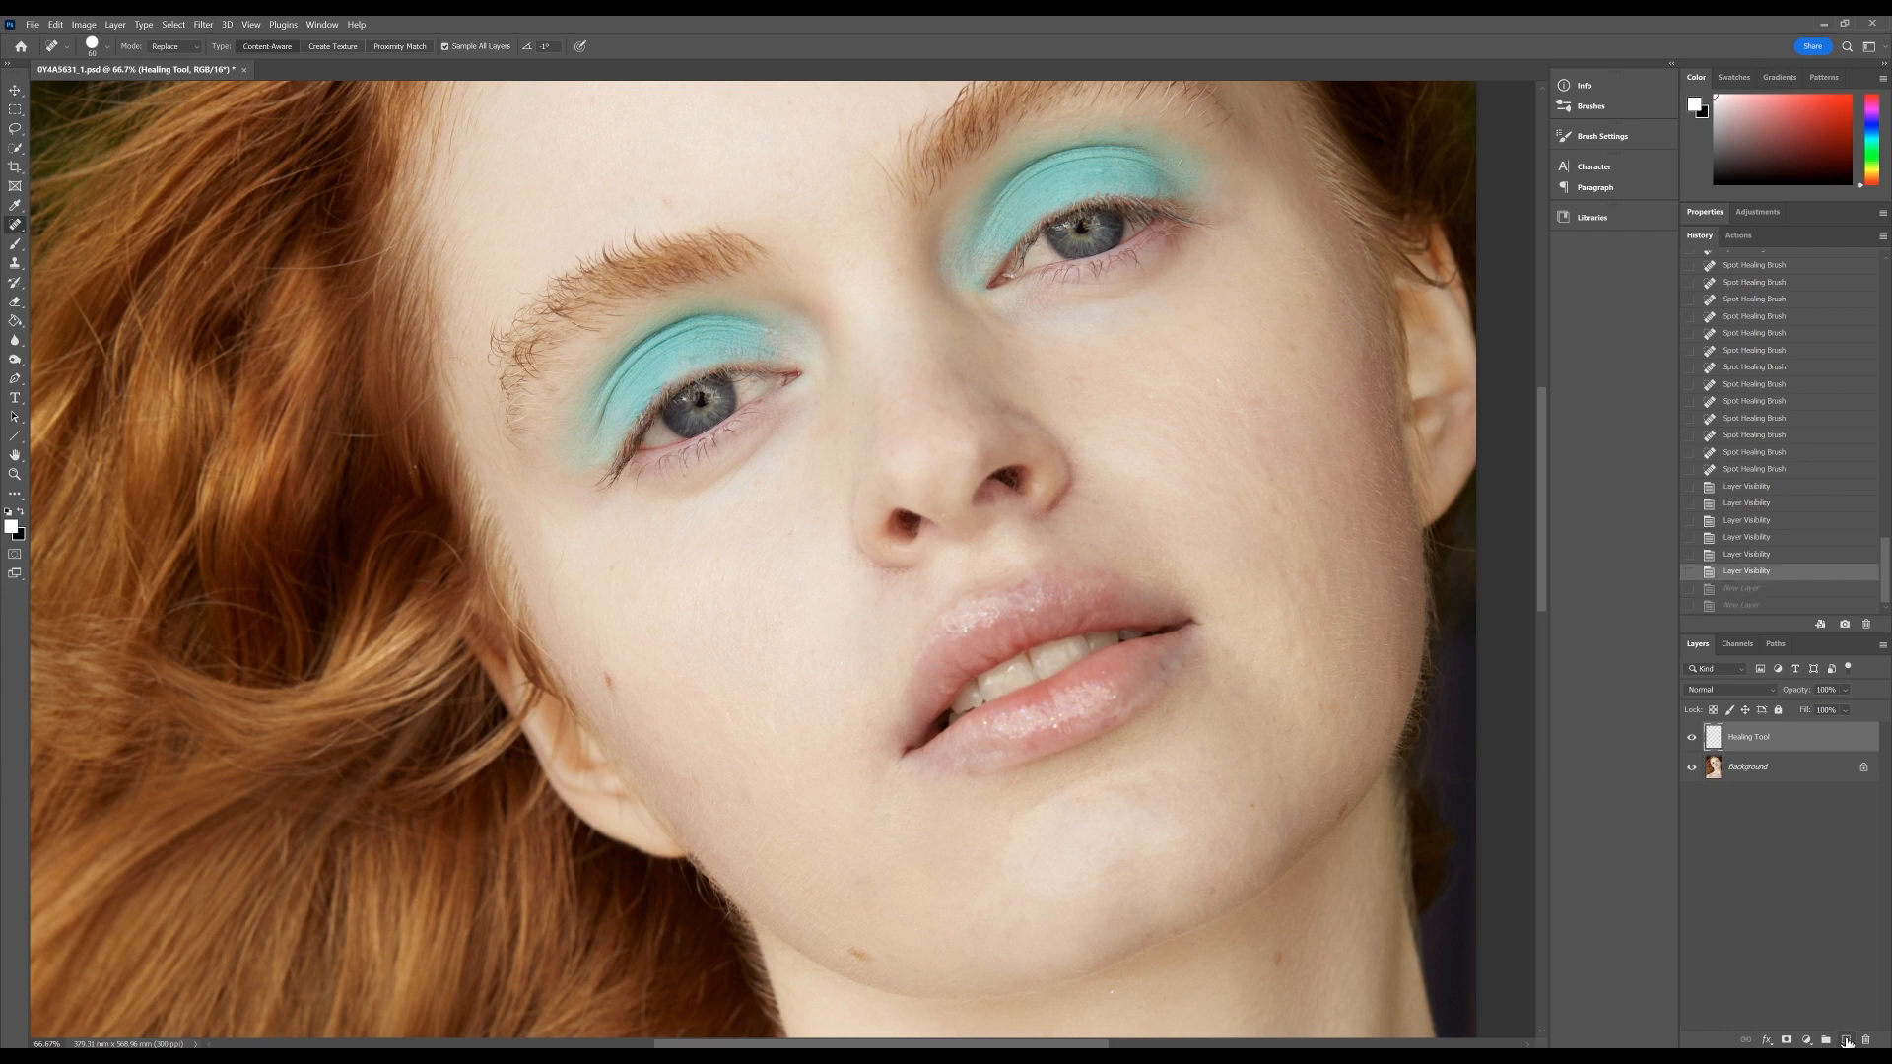
# - Add a new layer above the Healing Tool layer and name it Clone Stamp
pyautogui.click(1849, 1041)
pyautogui.doubleClick(1744, 737)
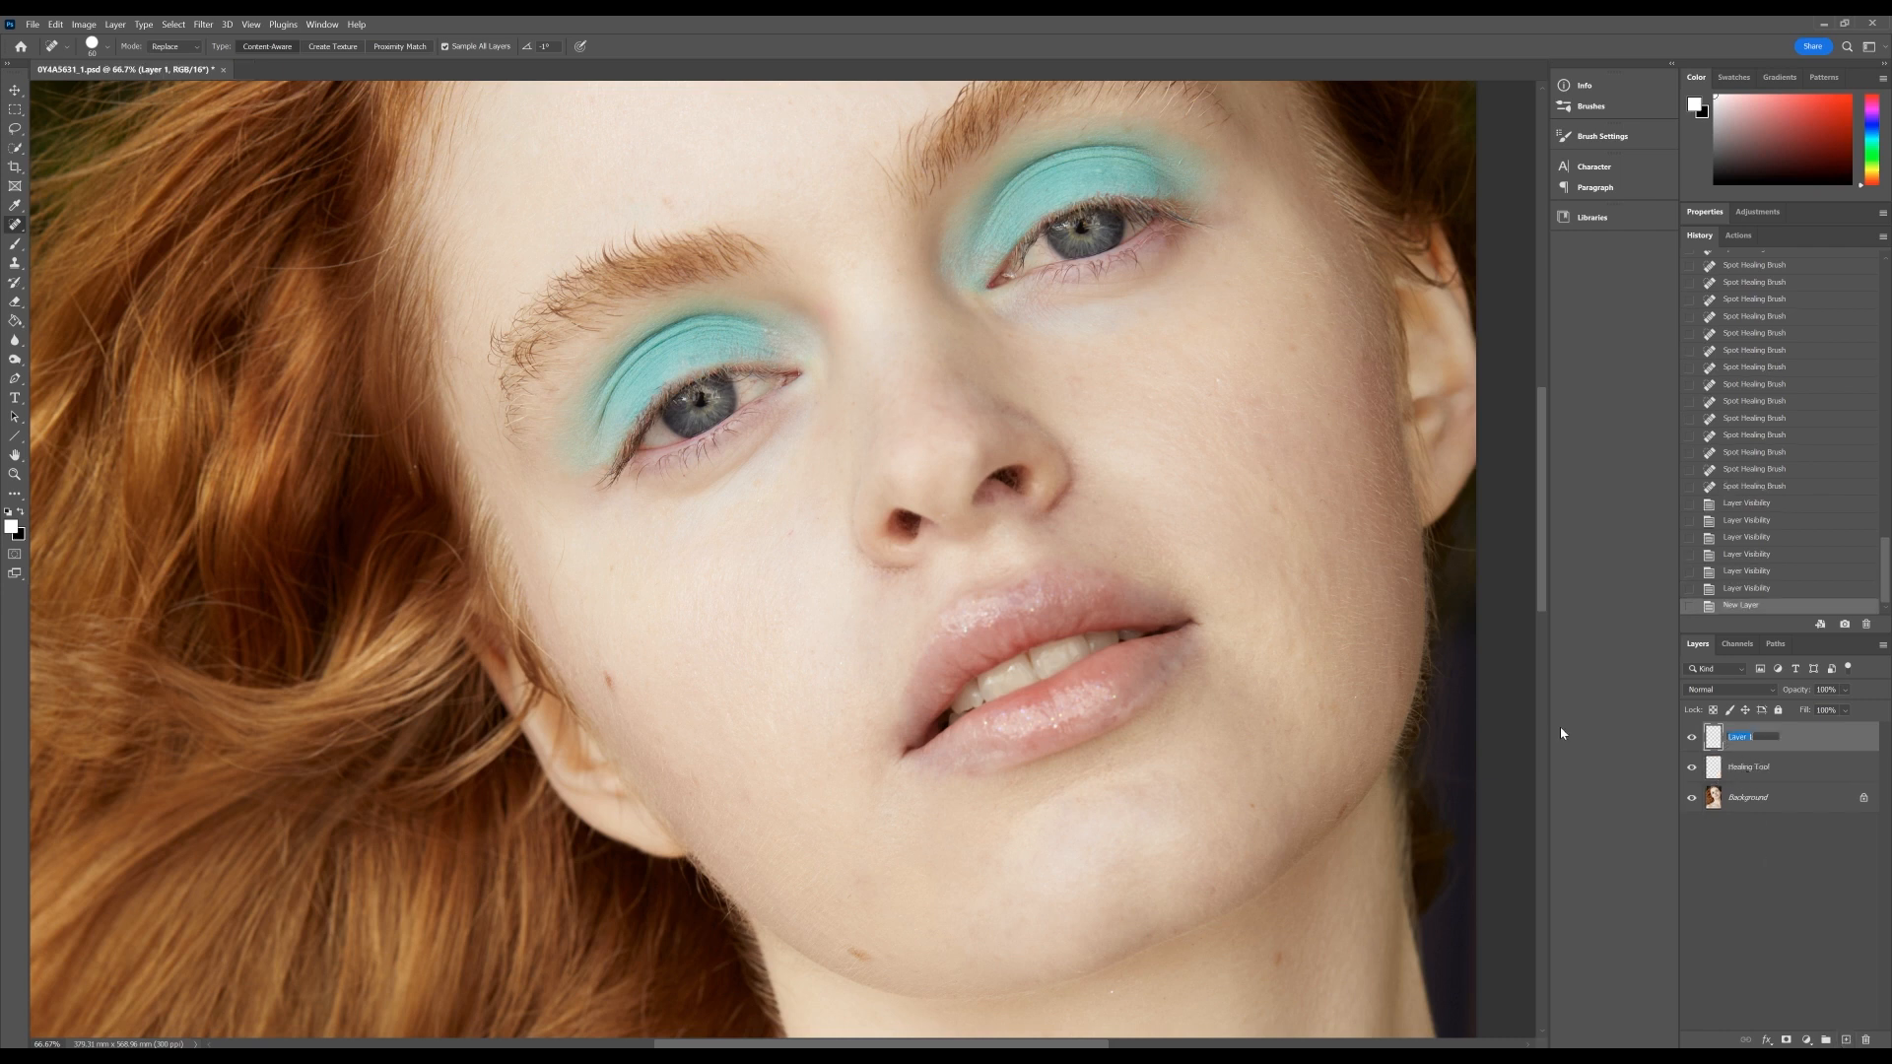
pyautogui.write('Clone Stamp')
pyautogui.press('Return')
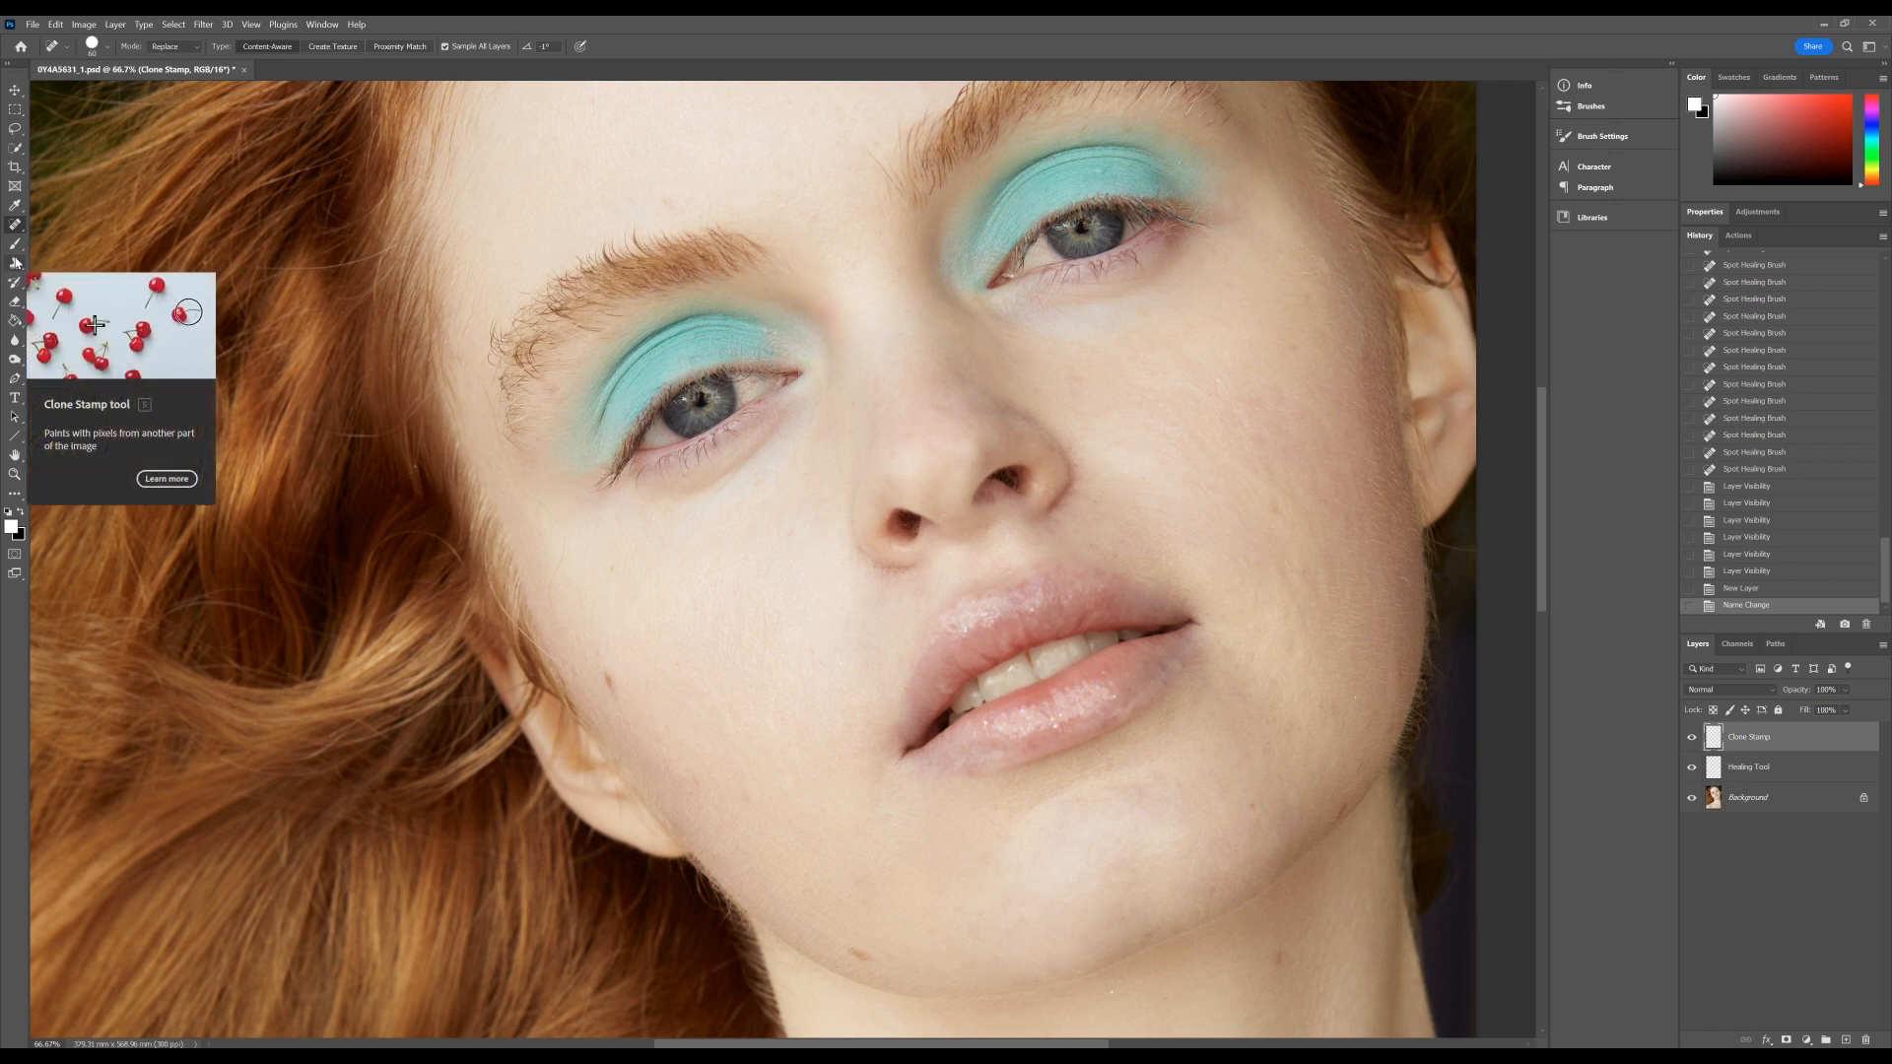
# - Activate the Clone Stamp tool and enlarge its soft brush with 0% hardness
pyautogui.click(17, 265)
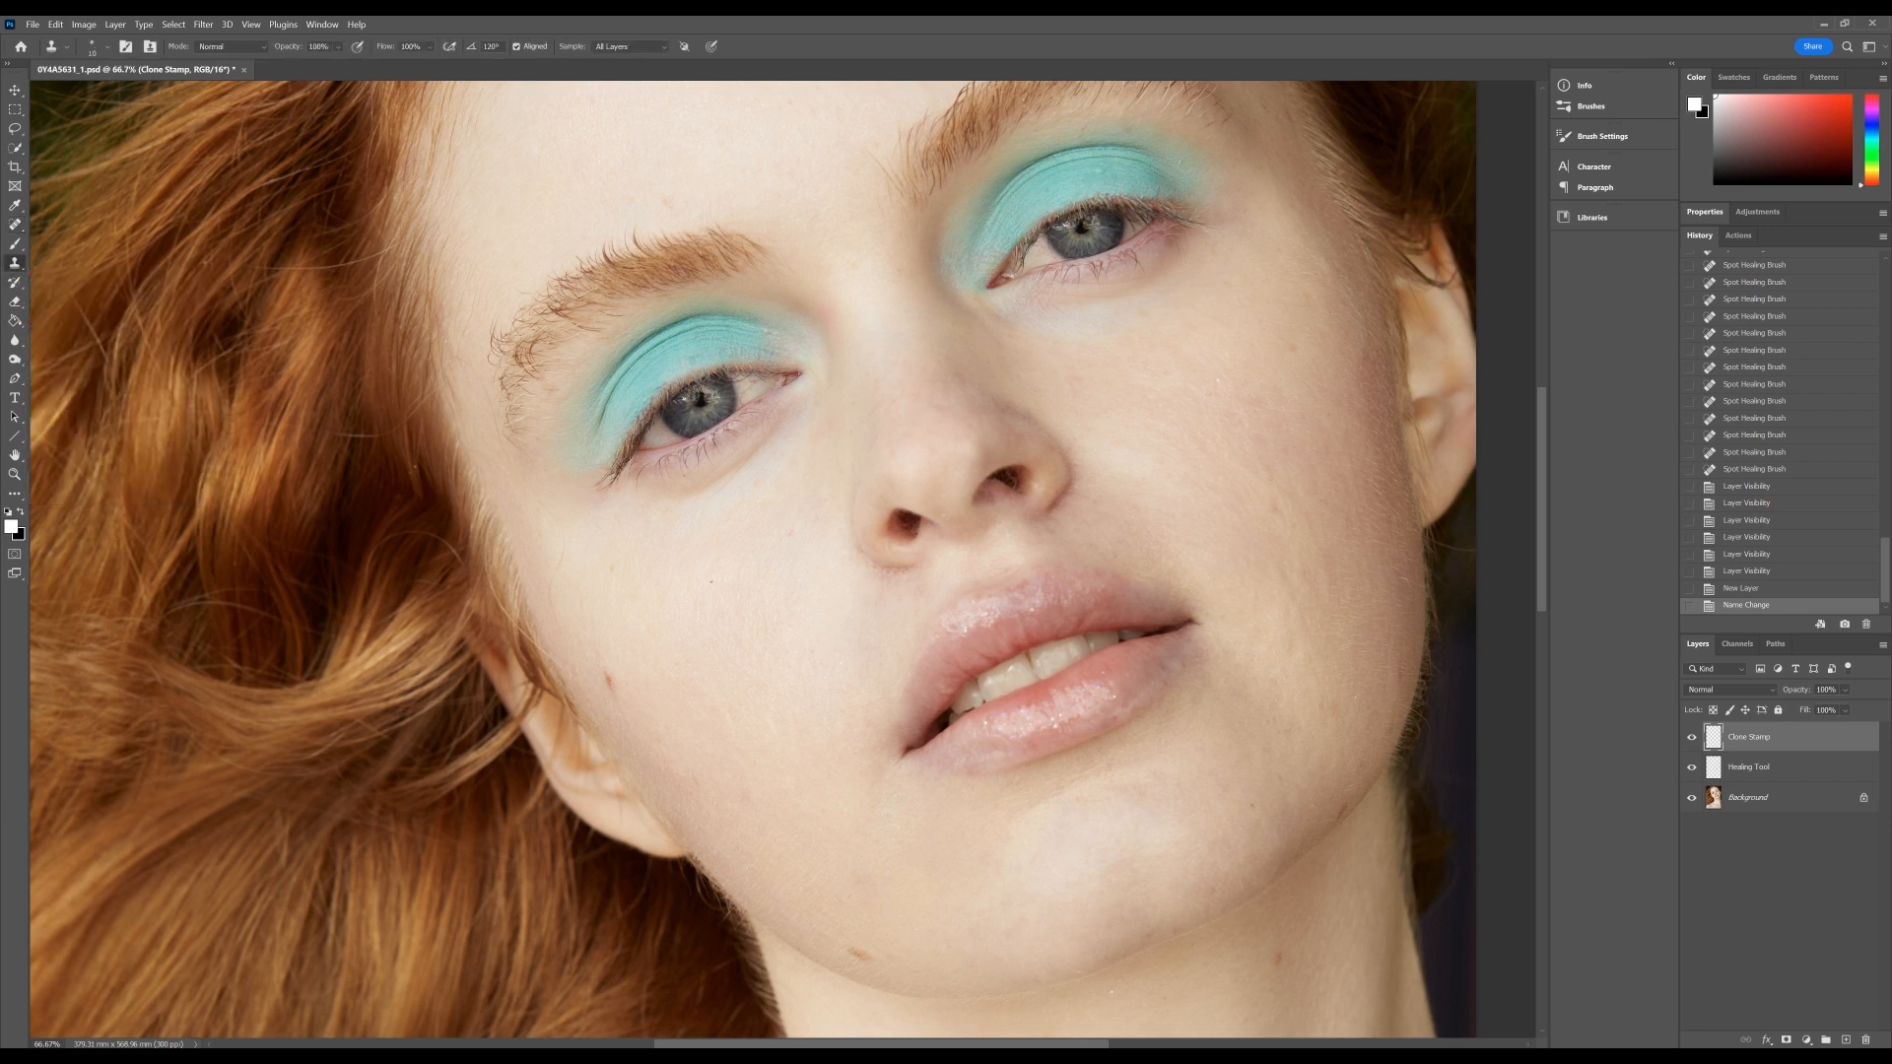
pyautogui.click(106, 47)
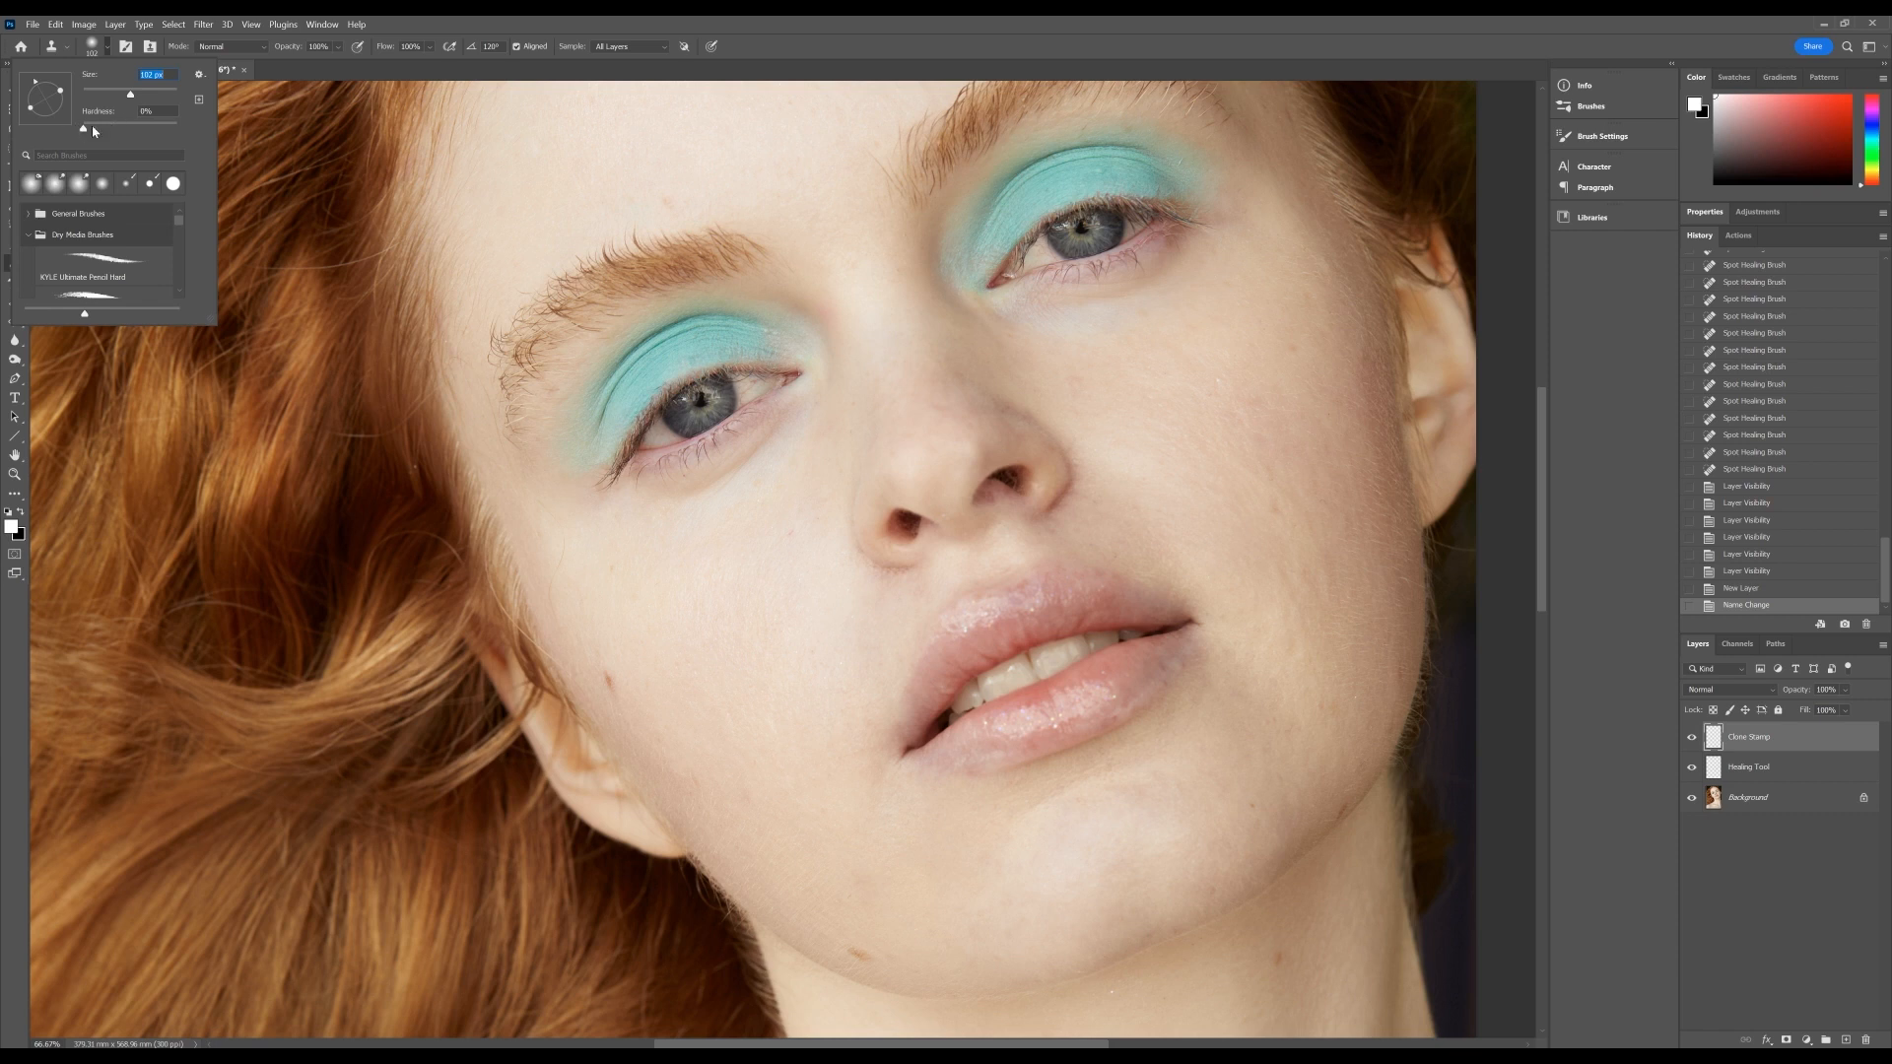
pyautogui.click(147, 95)
pyautogui.click(159, 95)
pyautogui.click(164, 94)
pyautogui.click(108, 48)
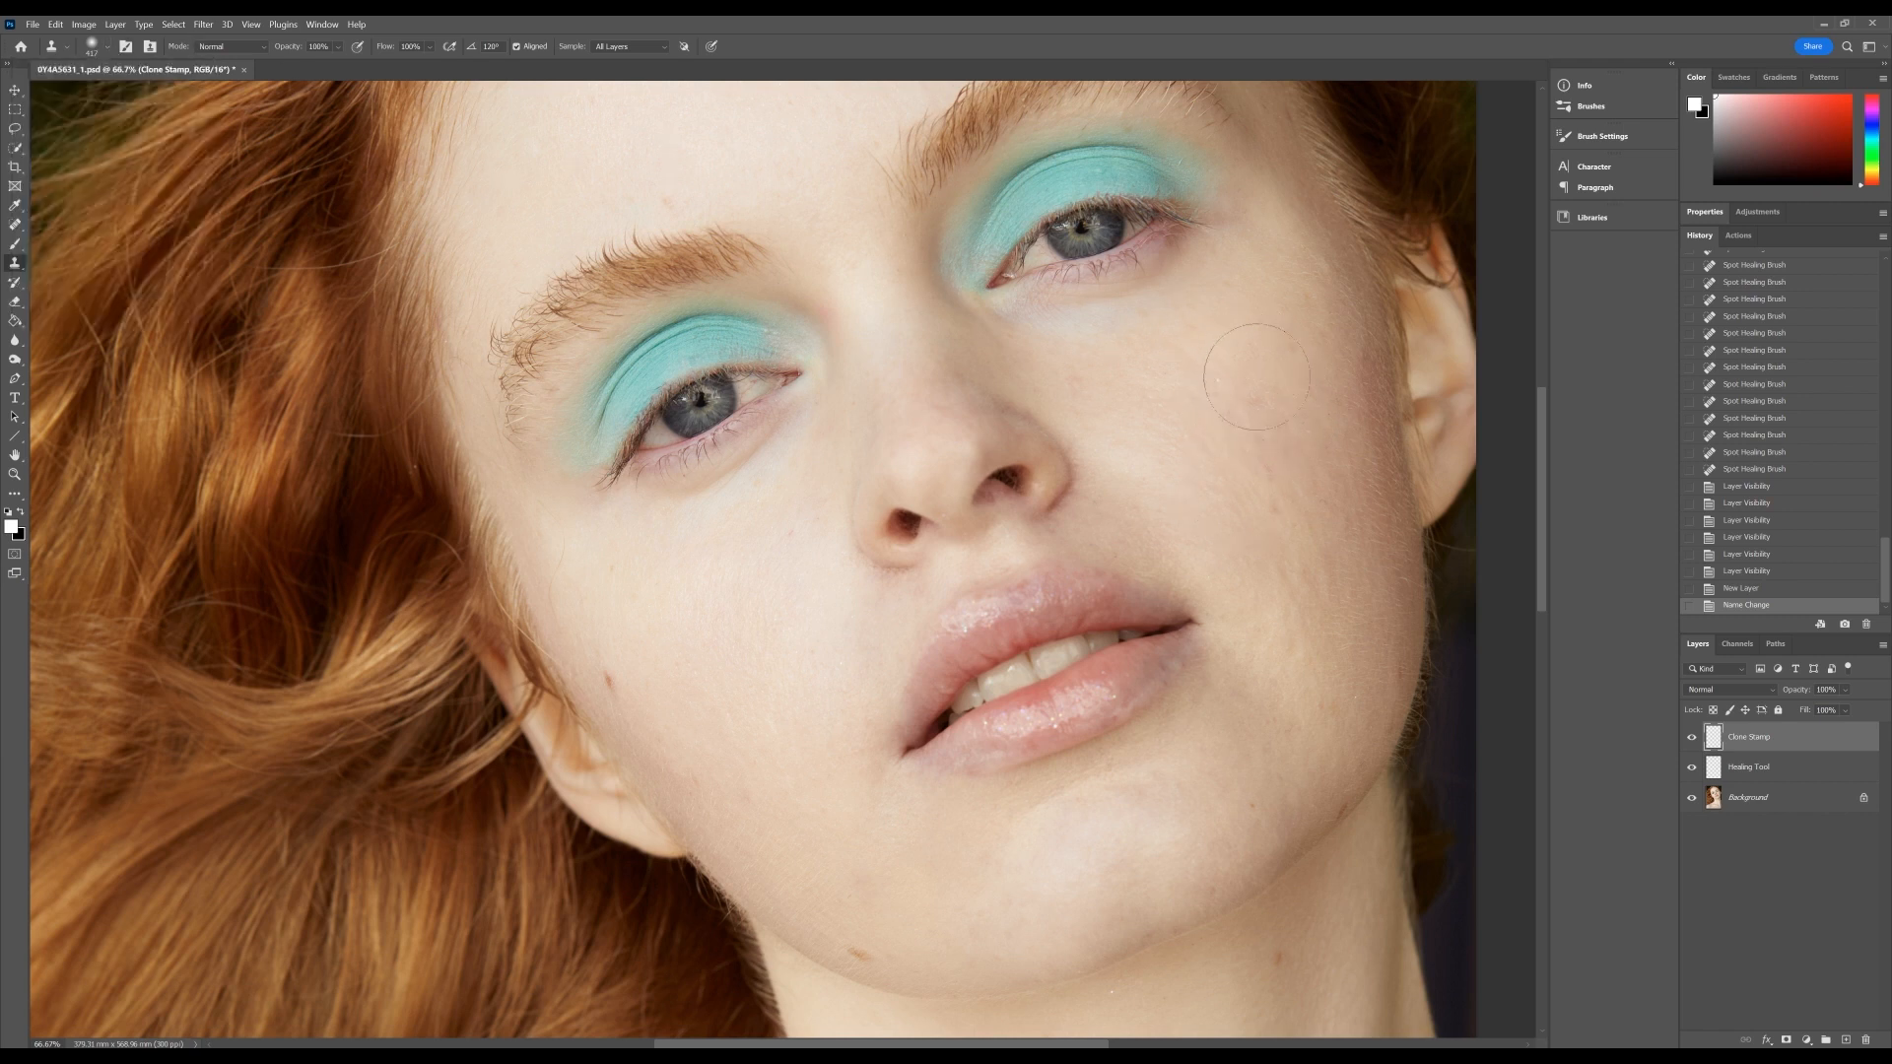
# - Reduce the Clone Stamp's opacity and flow to low percentages for gradual blending
pyautogui.click(337, 48)
pyautogui.moveTo(304, 67); pyautogui.dragTo(313, 70)
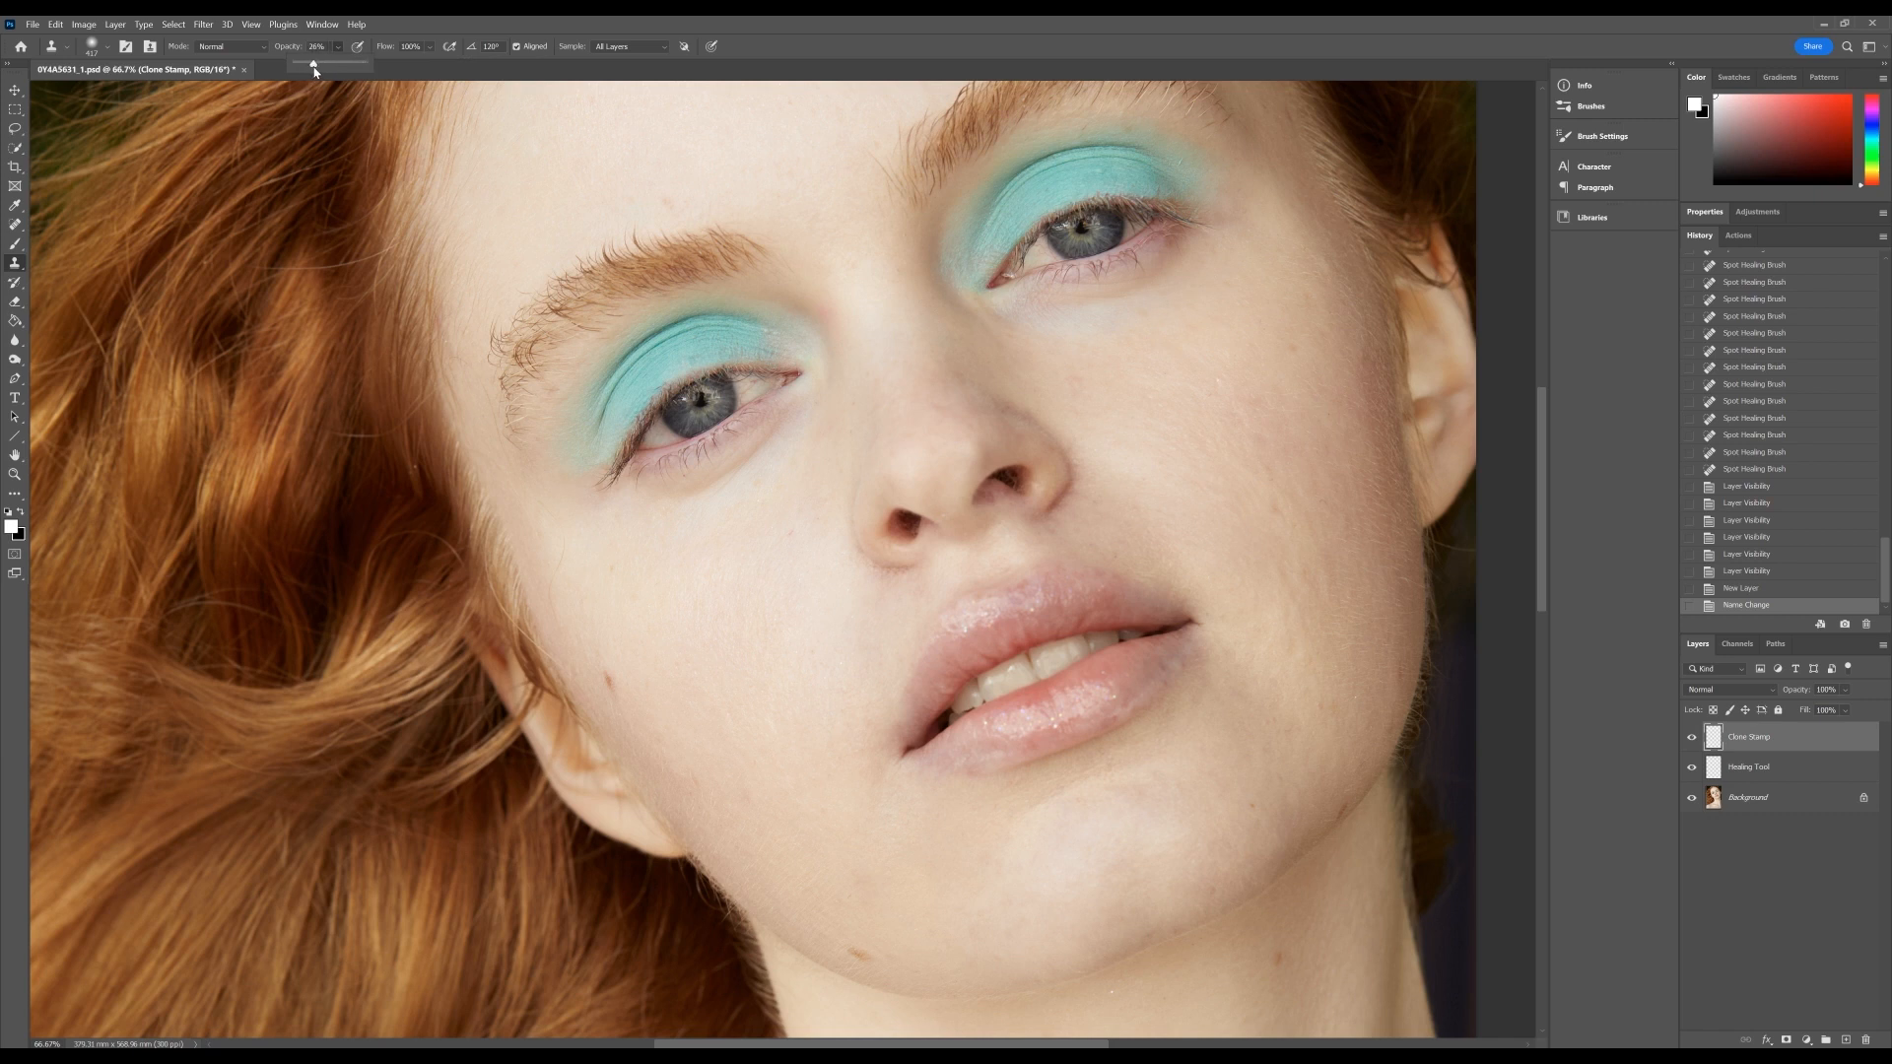
pyautogui.click(429, 48)
pyautogui.click(430, 48)
pyautogui.moveTo(456, 65); pyautogui.dragTo(409, 78)
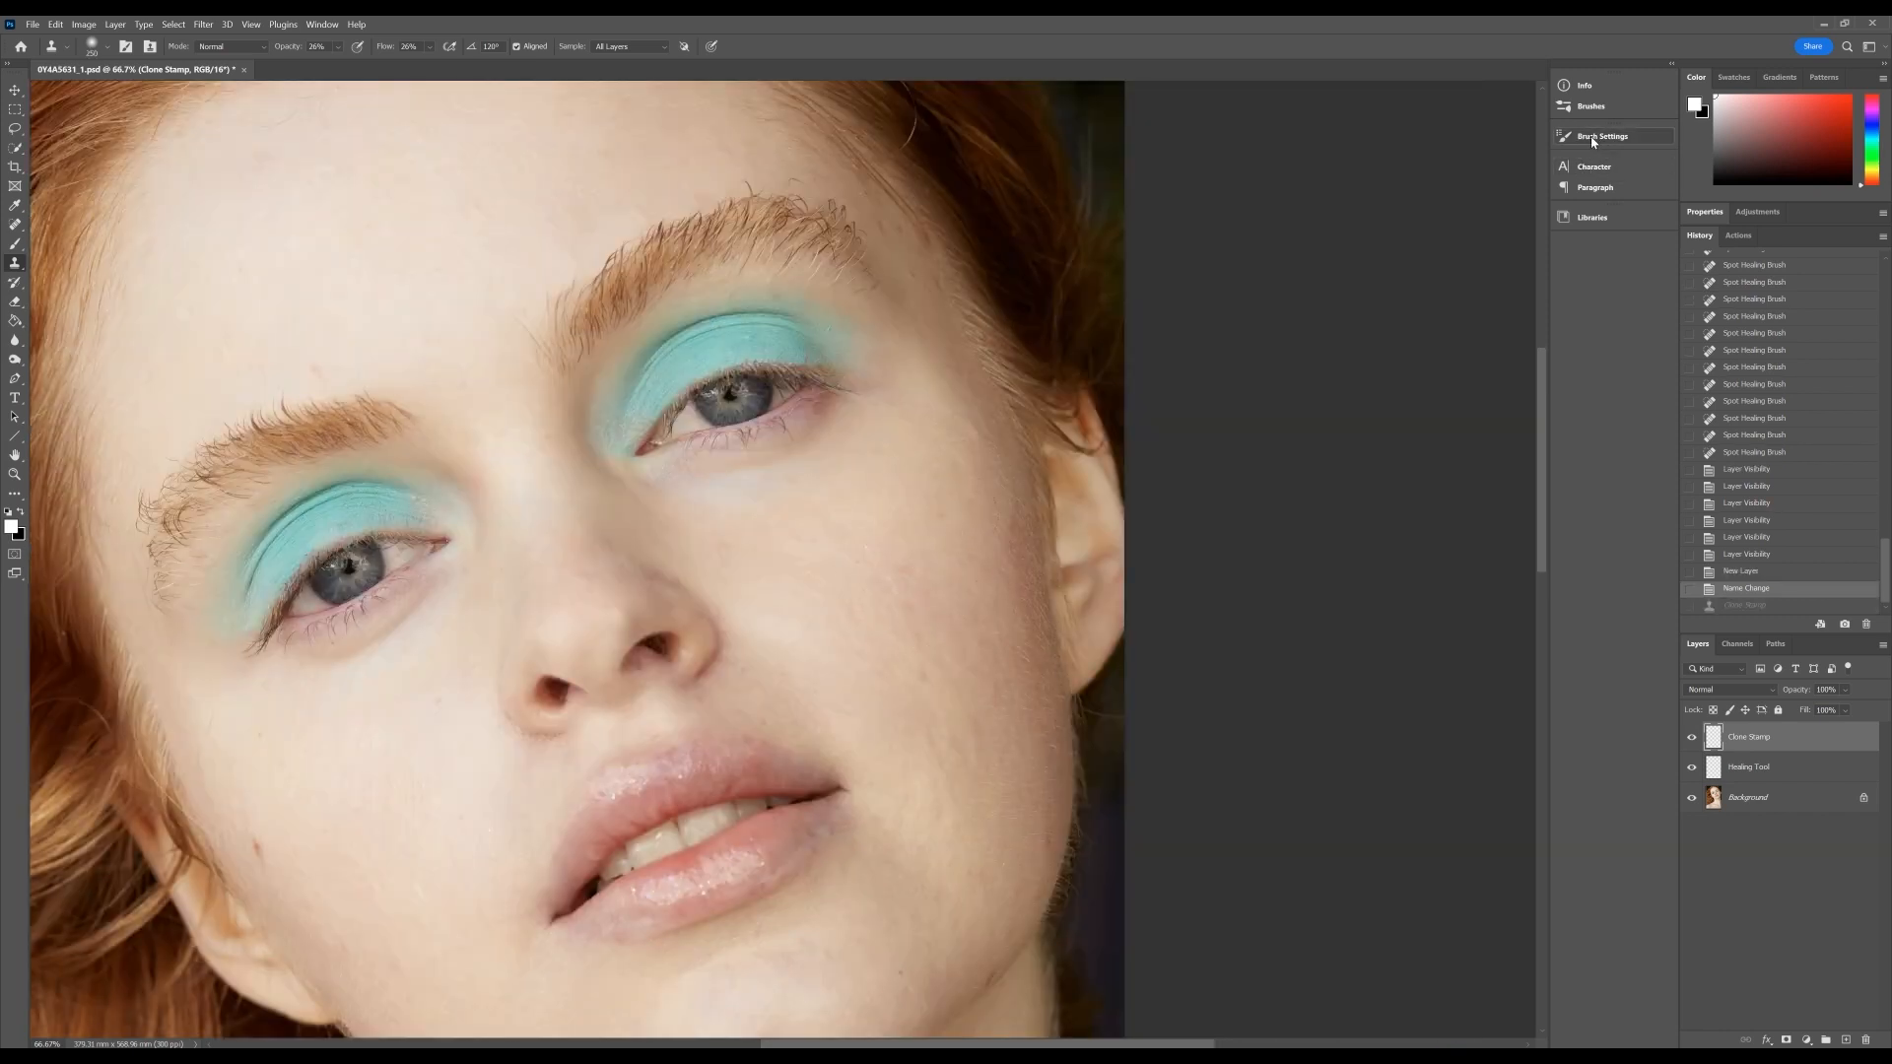
# - Enable the Transfer option in the Clone Stamp's brush settings
pyautogui.click(1594, 137)
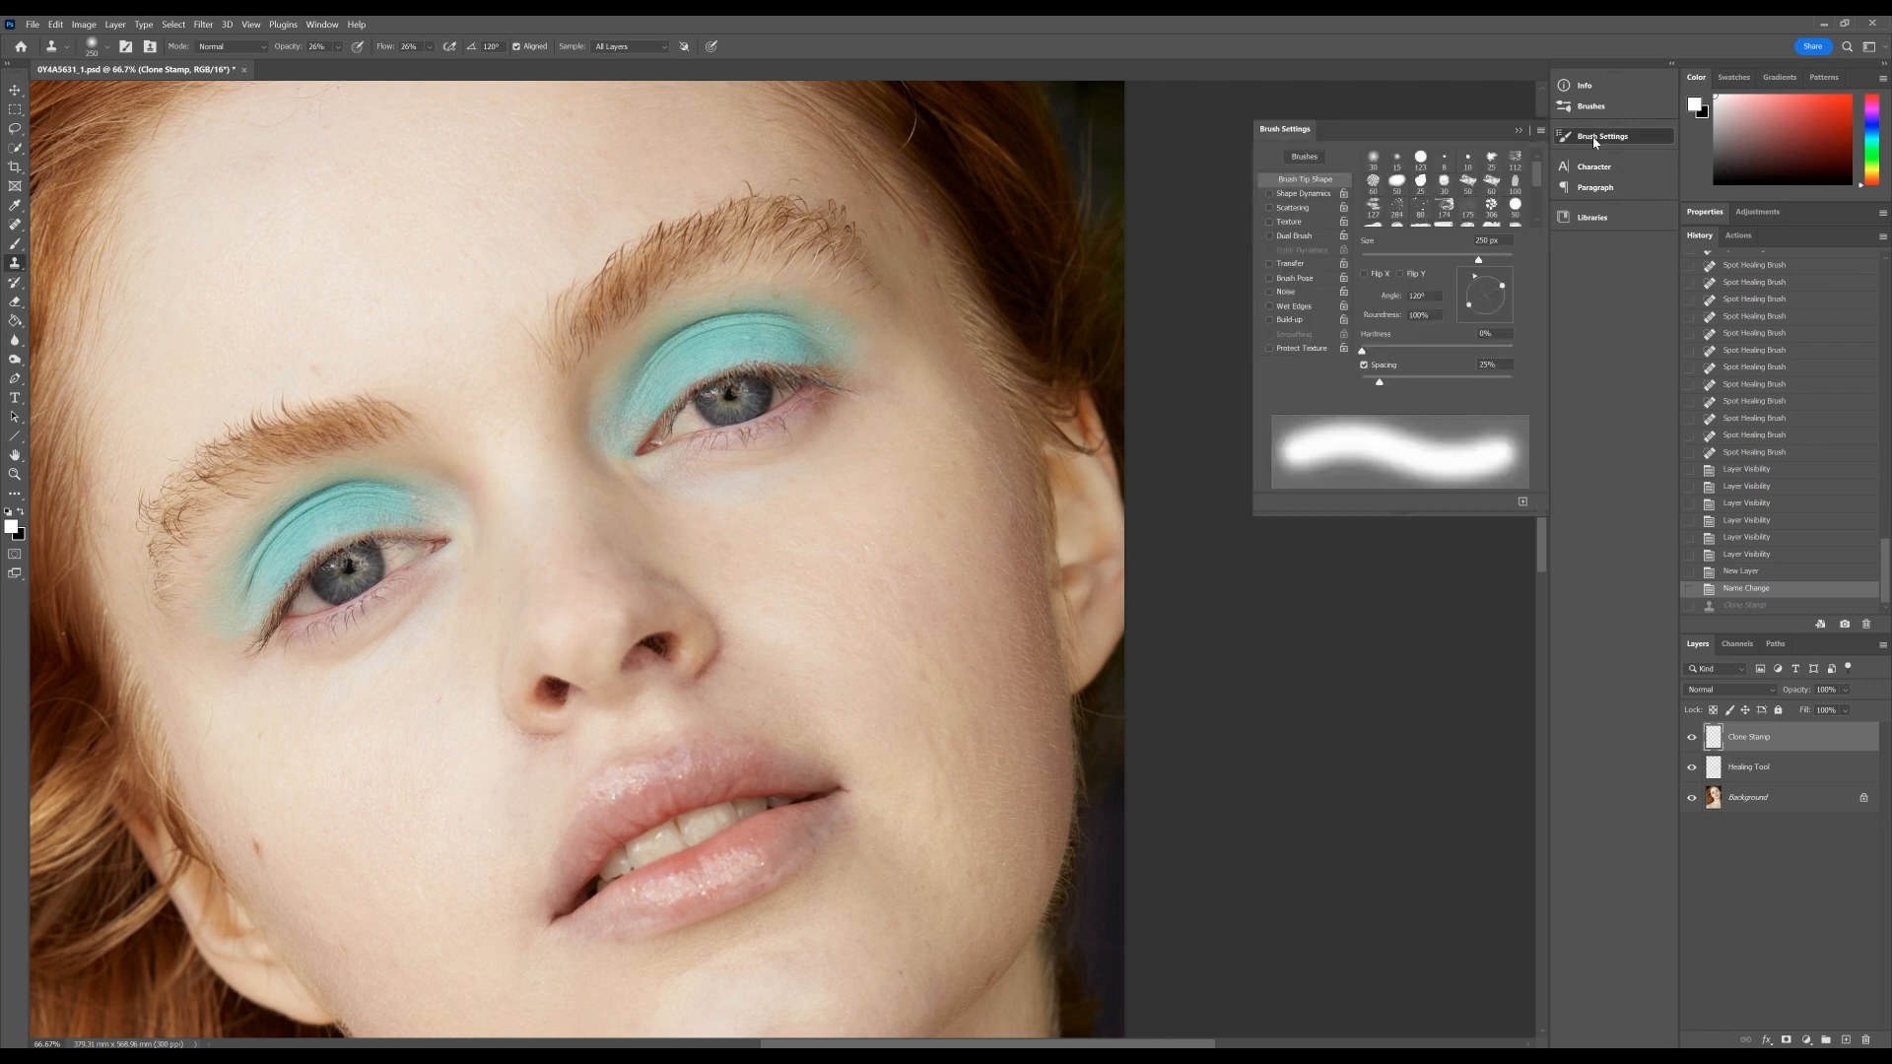
pyautogui.click(1270, 264)
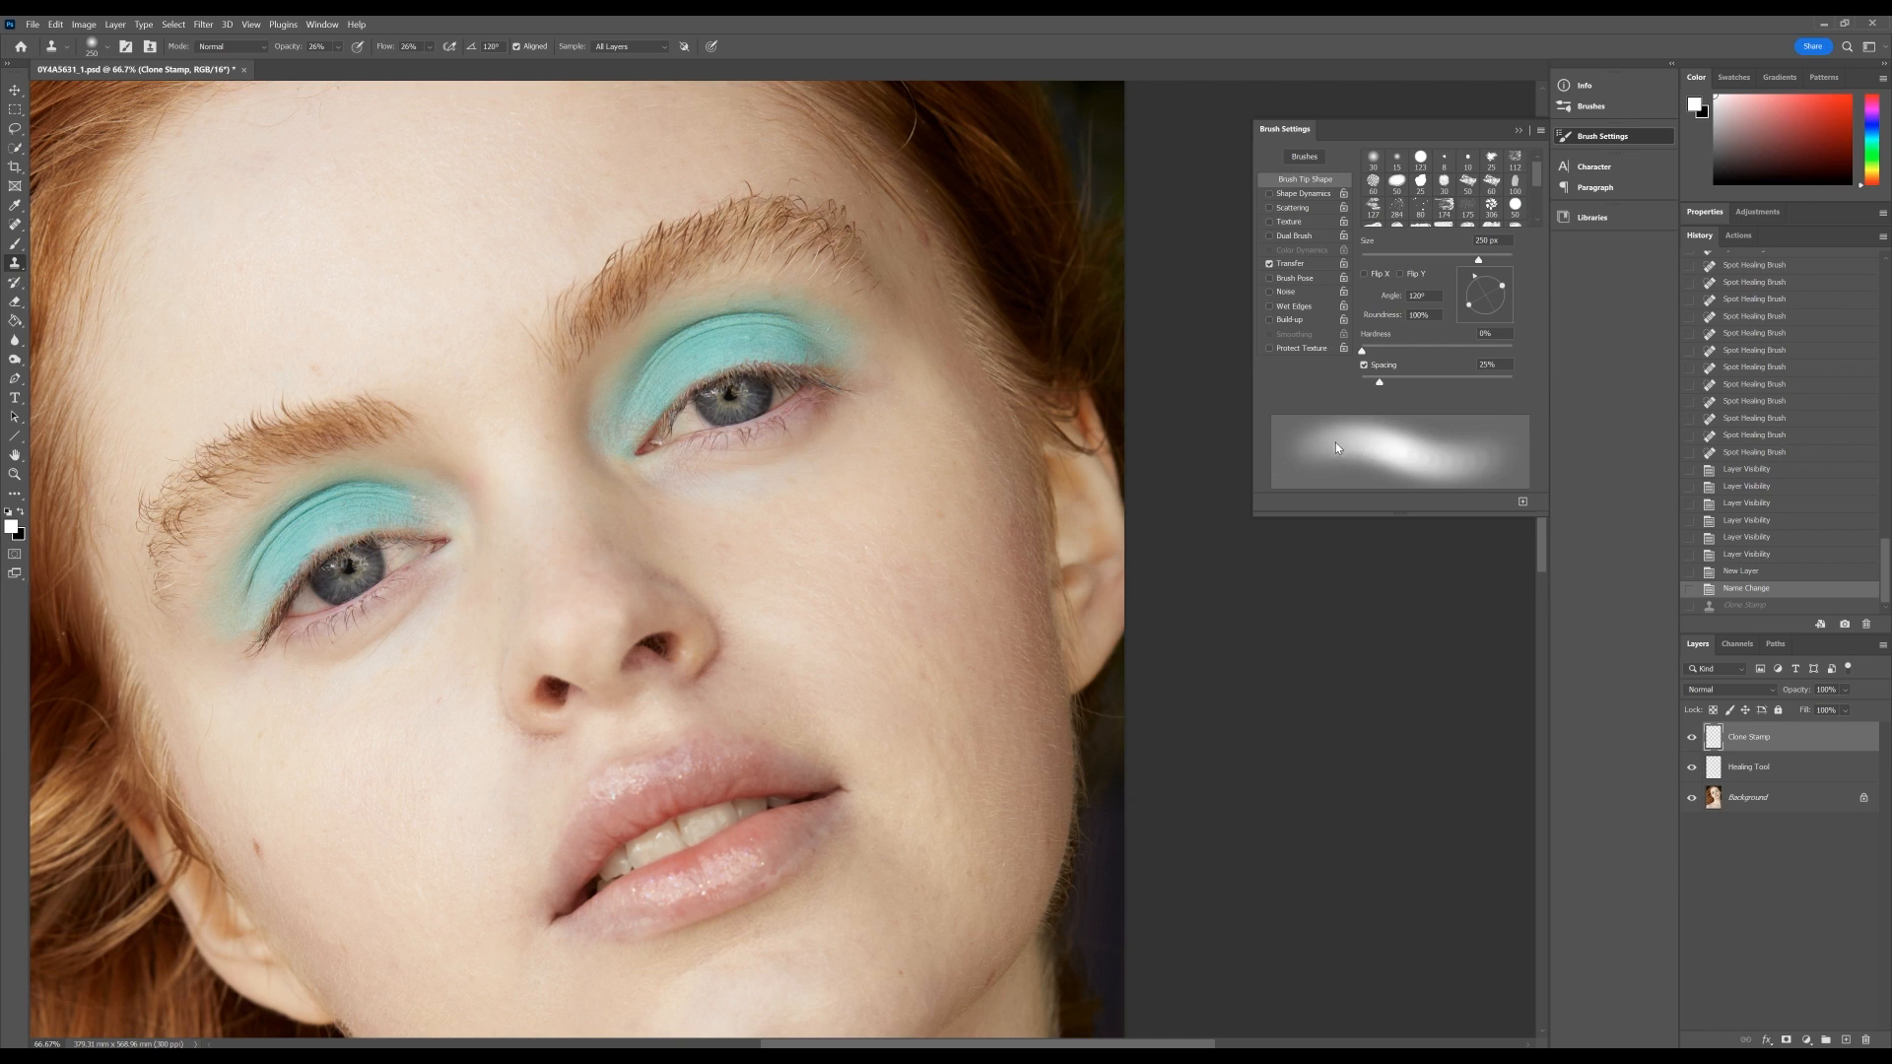
pyautogui.click(1575, 139)
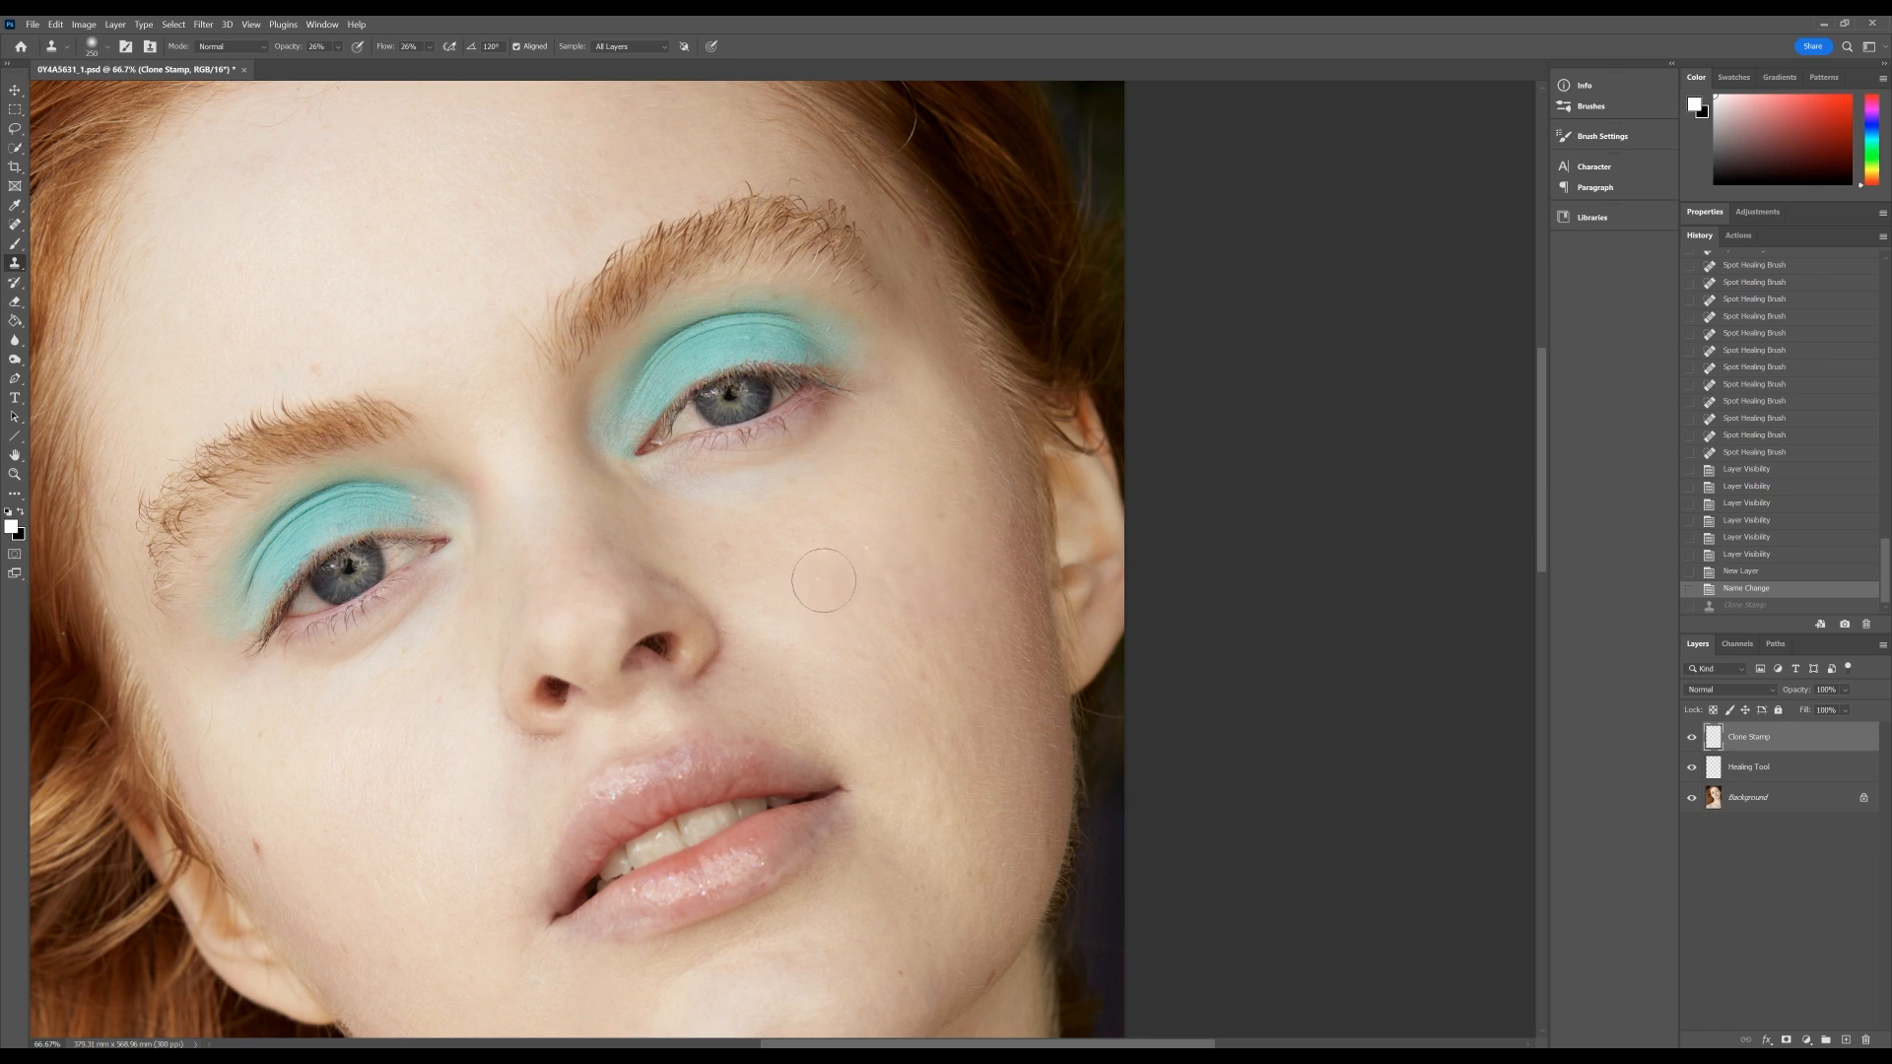
# - Sample clean skin on the right-hand cheek and clone it over the uneven tones toward the ear and temple
pyautogui.press('alt')
pyautogui.keyDown('alt'); pyautogui.click(930, 567); pyautogui.keyUp('alt')
pyautogui.click(969, 539)
pyautogui.click(972, 540)
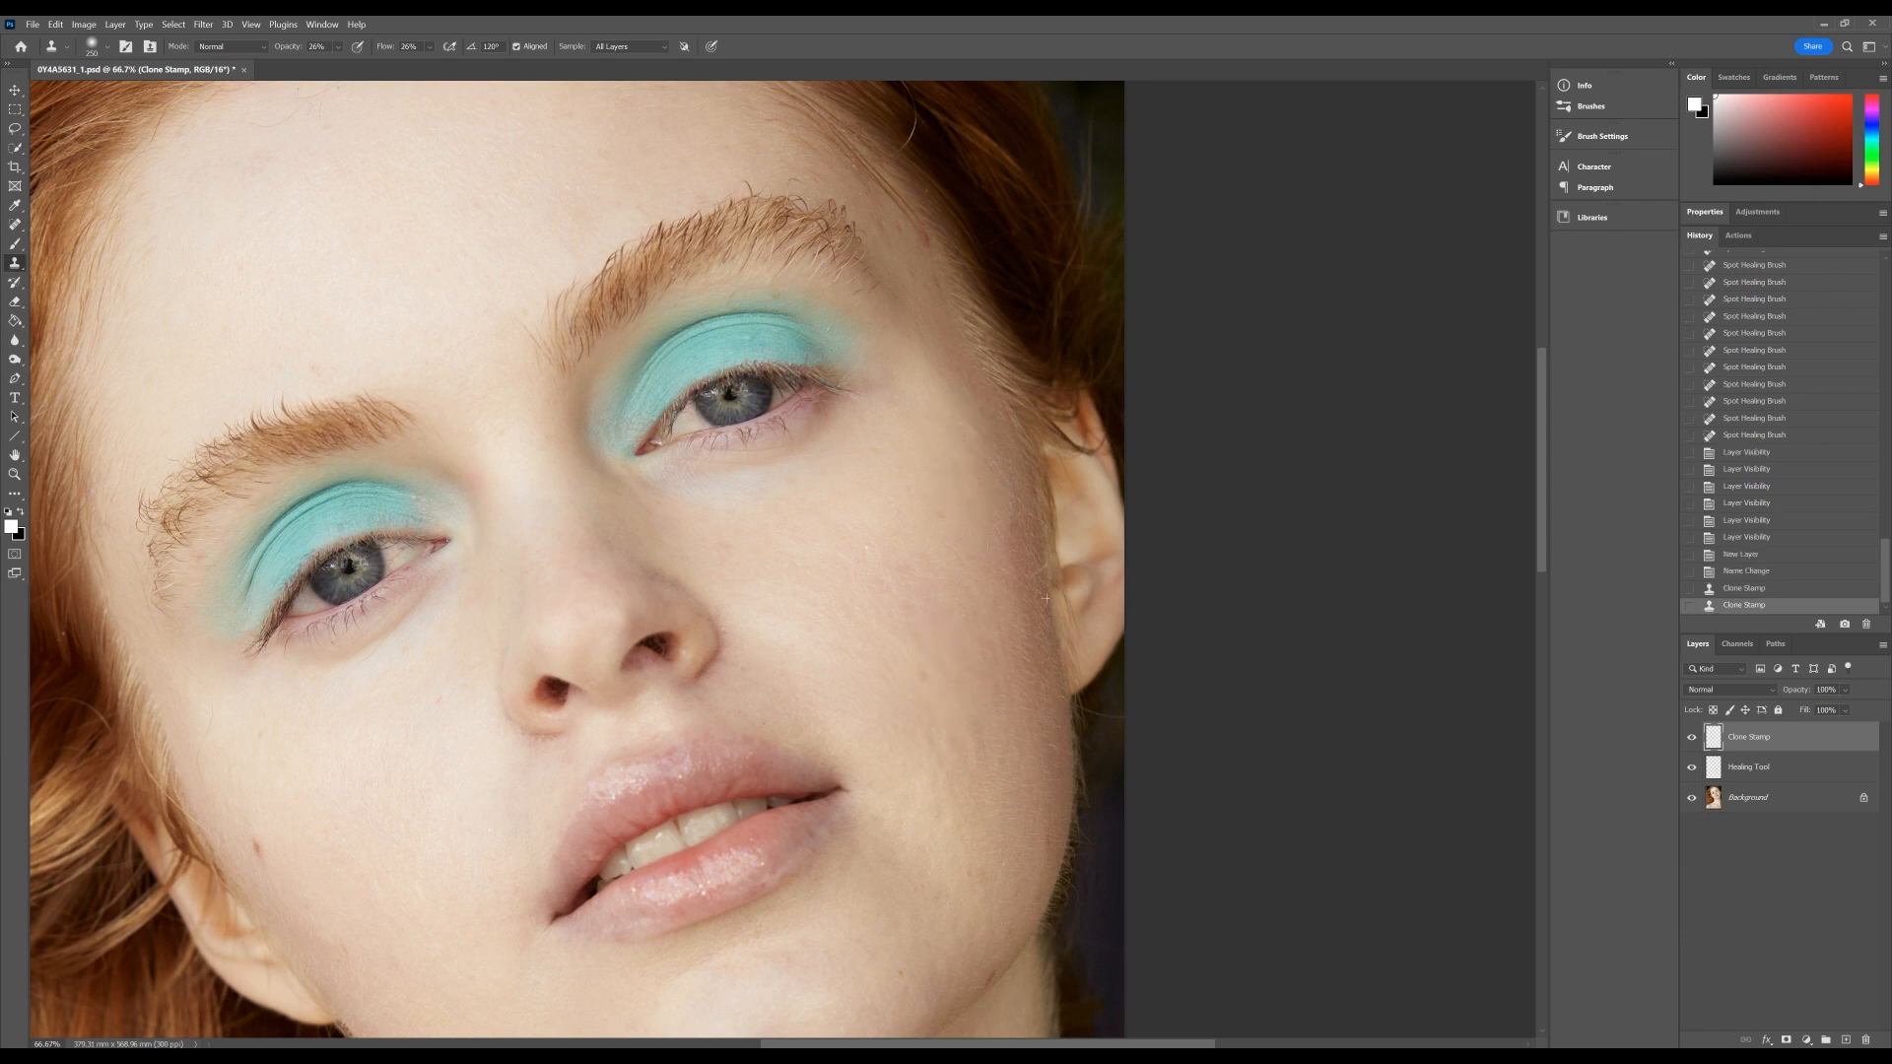
pyautogui.click(982, 495)
pyautogui.click(979, 440)
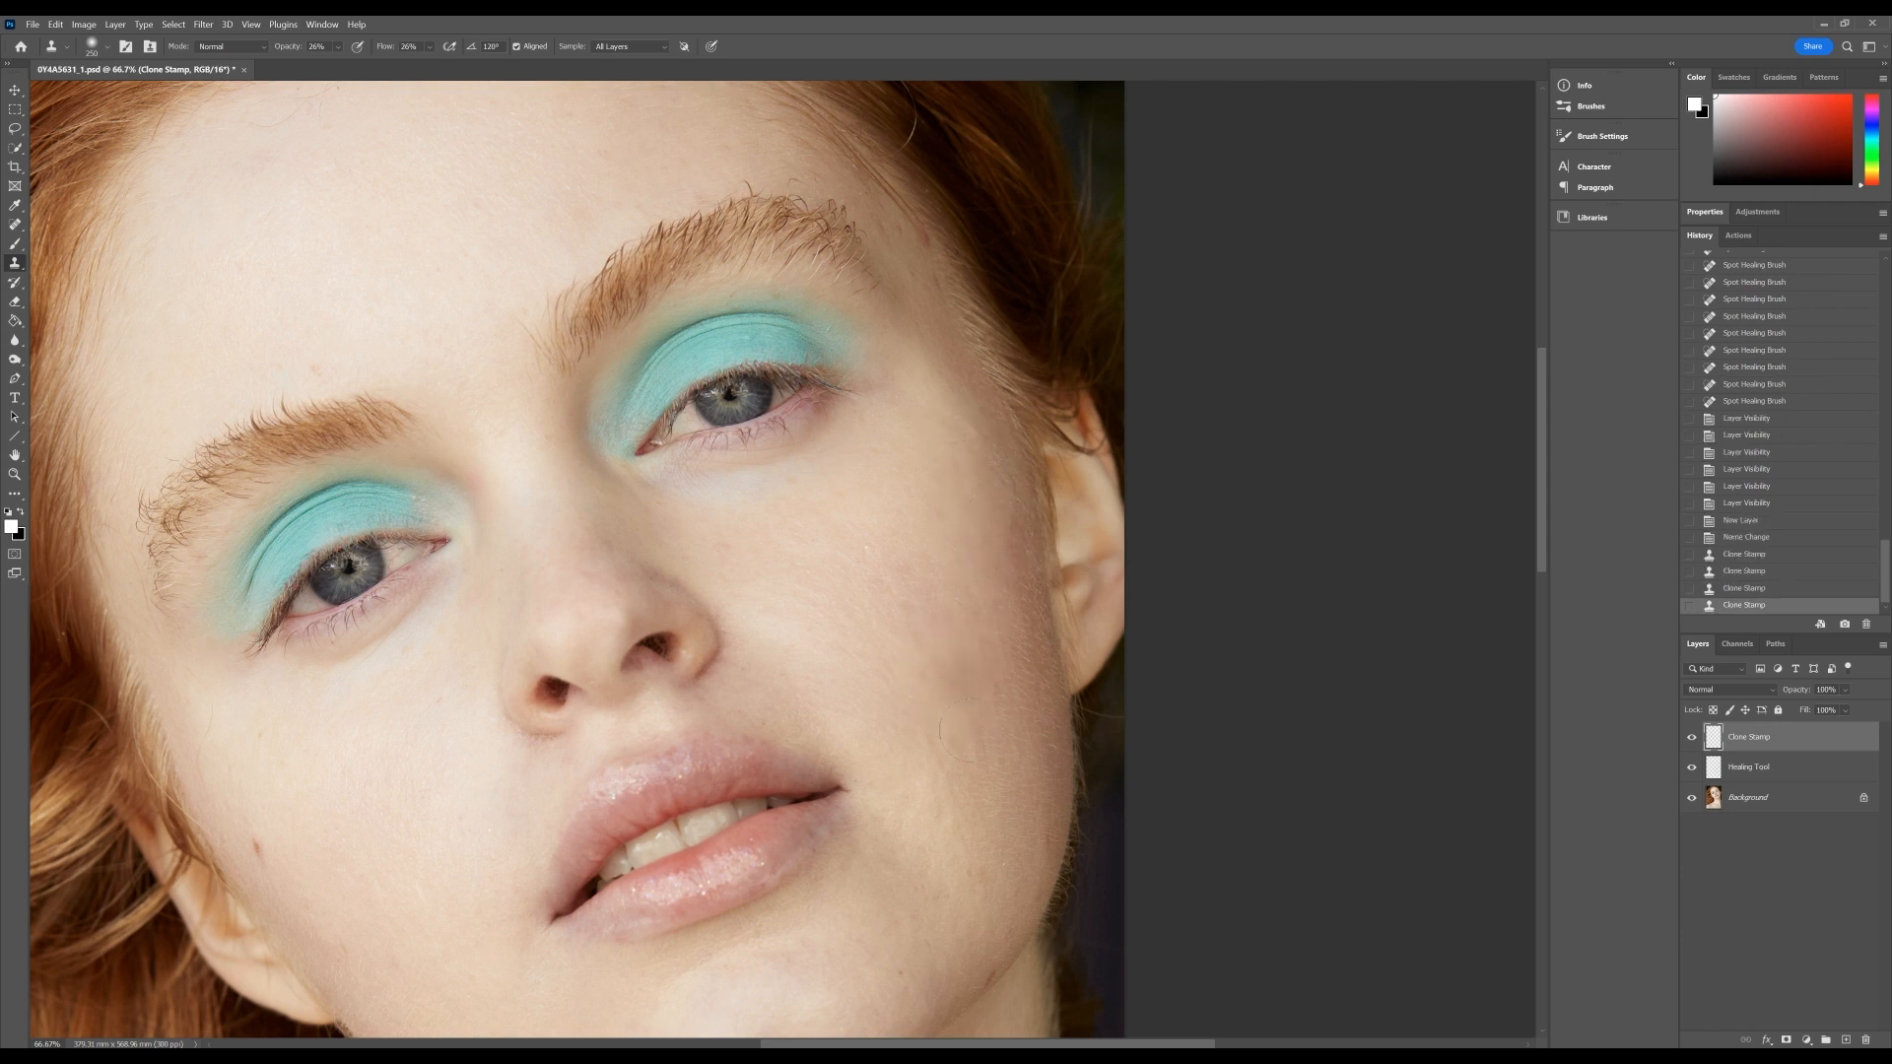
pyautogui.click(1009, 588)
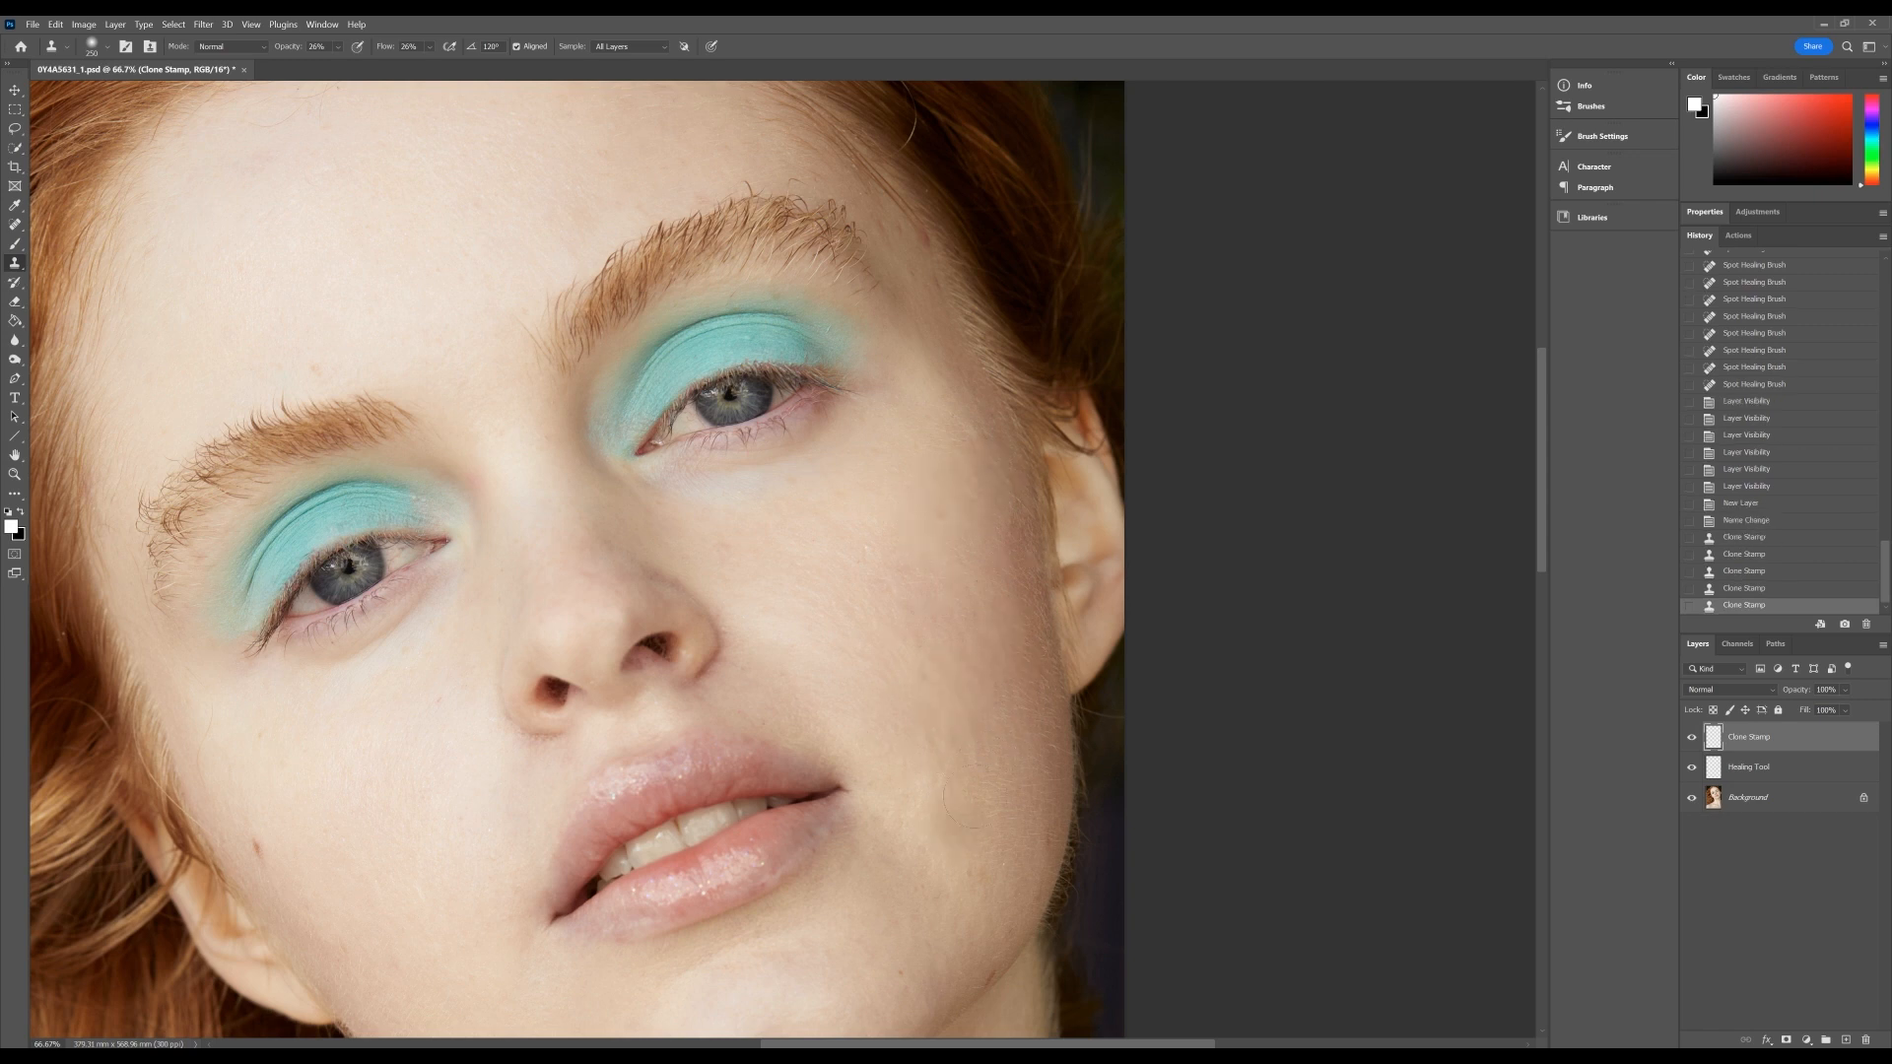
pyautogui.click(1030, 756)
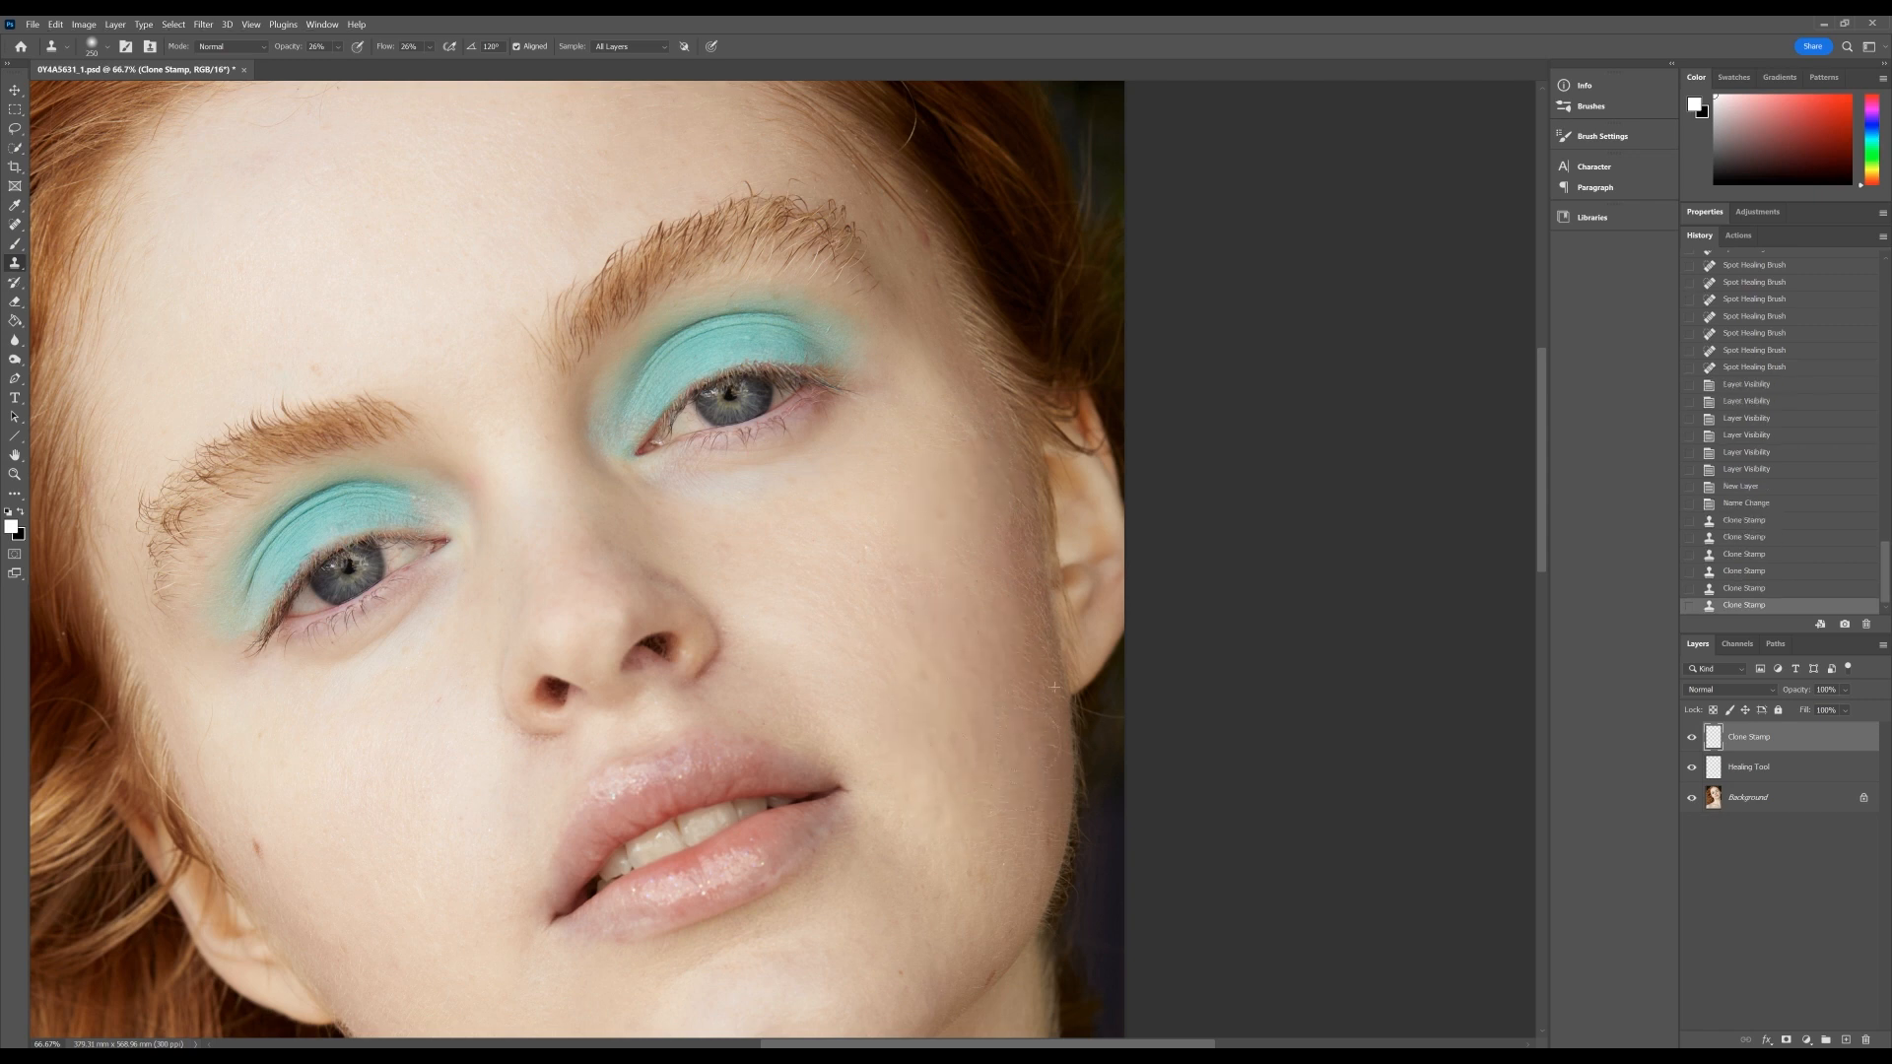
# - Resample skin on the right-hand cheek and clone it over the uneven tones between the mouth corner, jaw and cheek
pyautogui.click(1009, 808)
pyautogui.keyDown('alt'); pyautogui.click(1007, 865); pyautogui.keyUp('alt')
pyautogui.moveTo(928, 839); pyautogui.dragTo(926, 747)
pyautogui.click(899, 857)
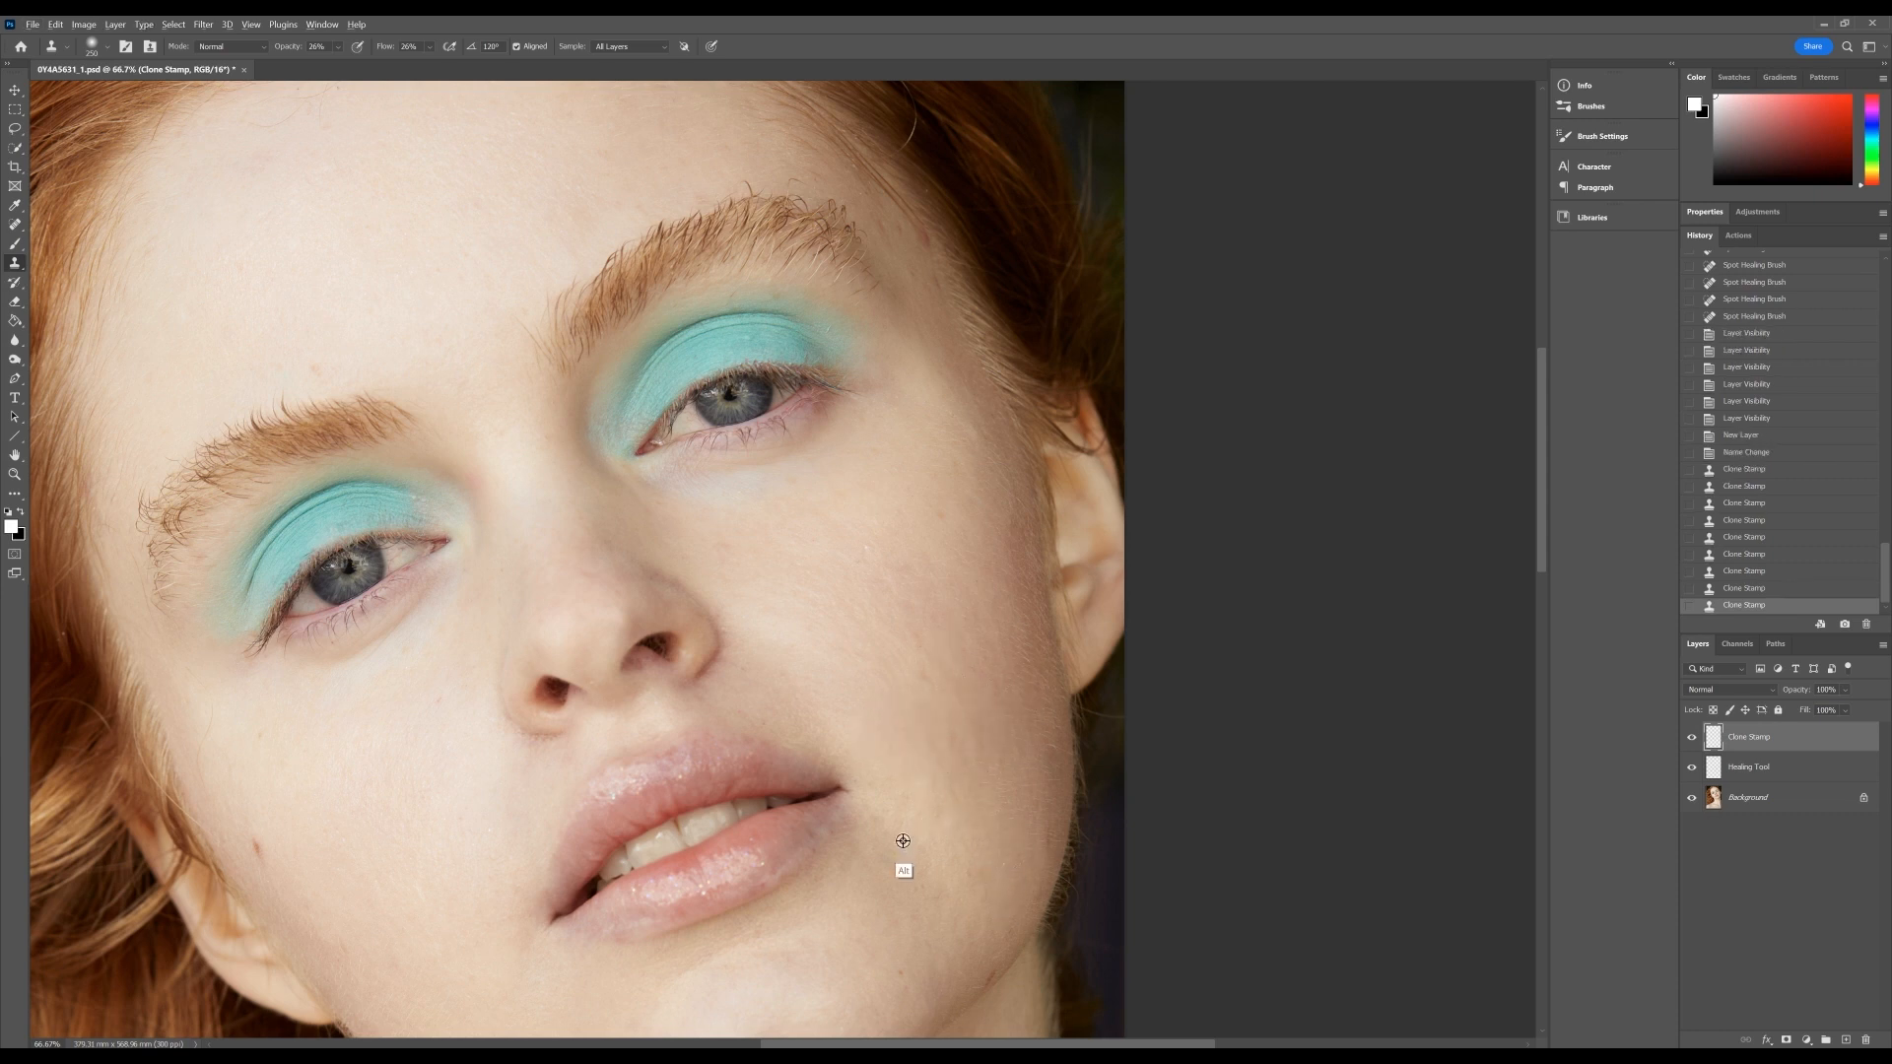
pyautogui.click(932, 505)
pyautogui.keyDown('alt'); pyautogui.click(963, 833); pyautogui.keyUp('alt')
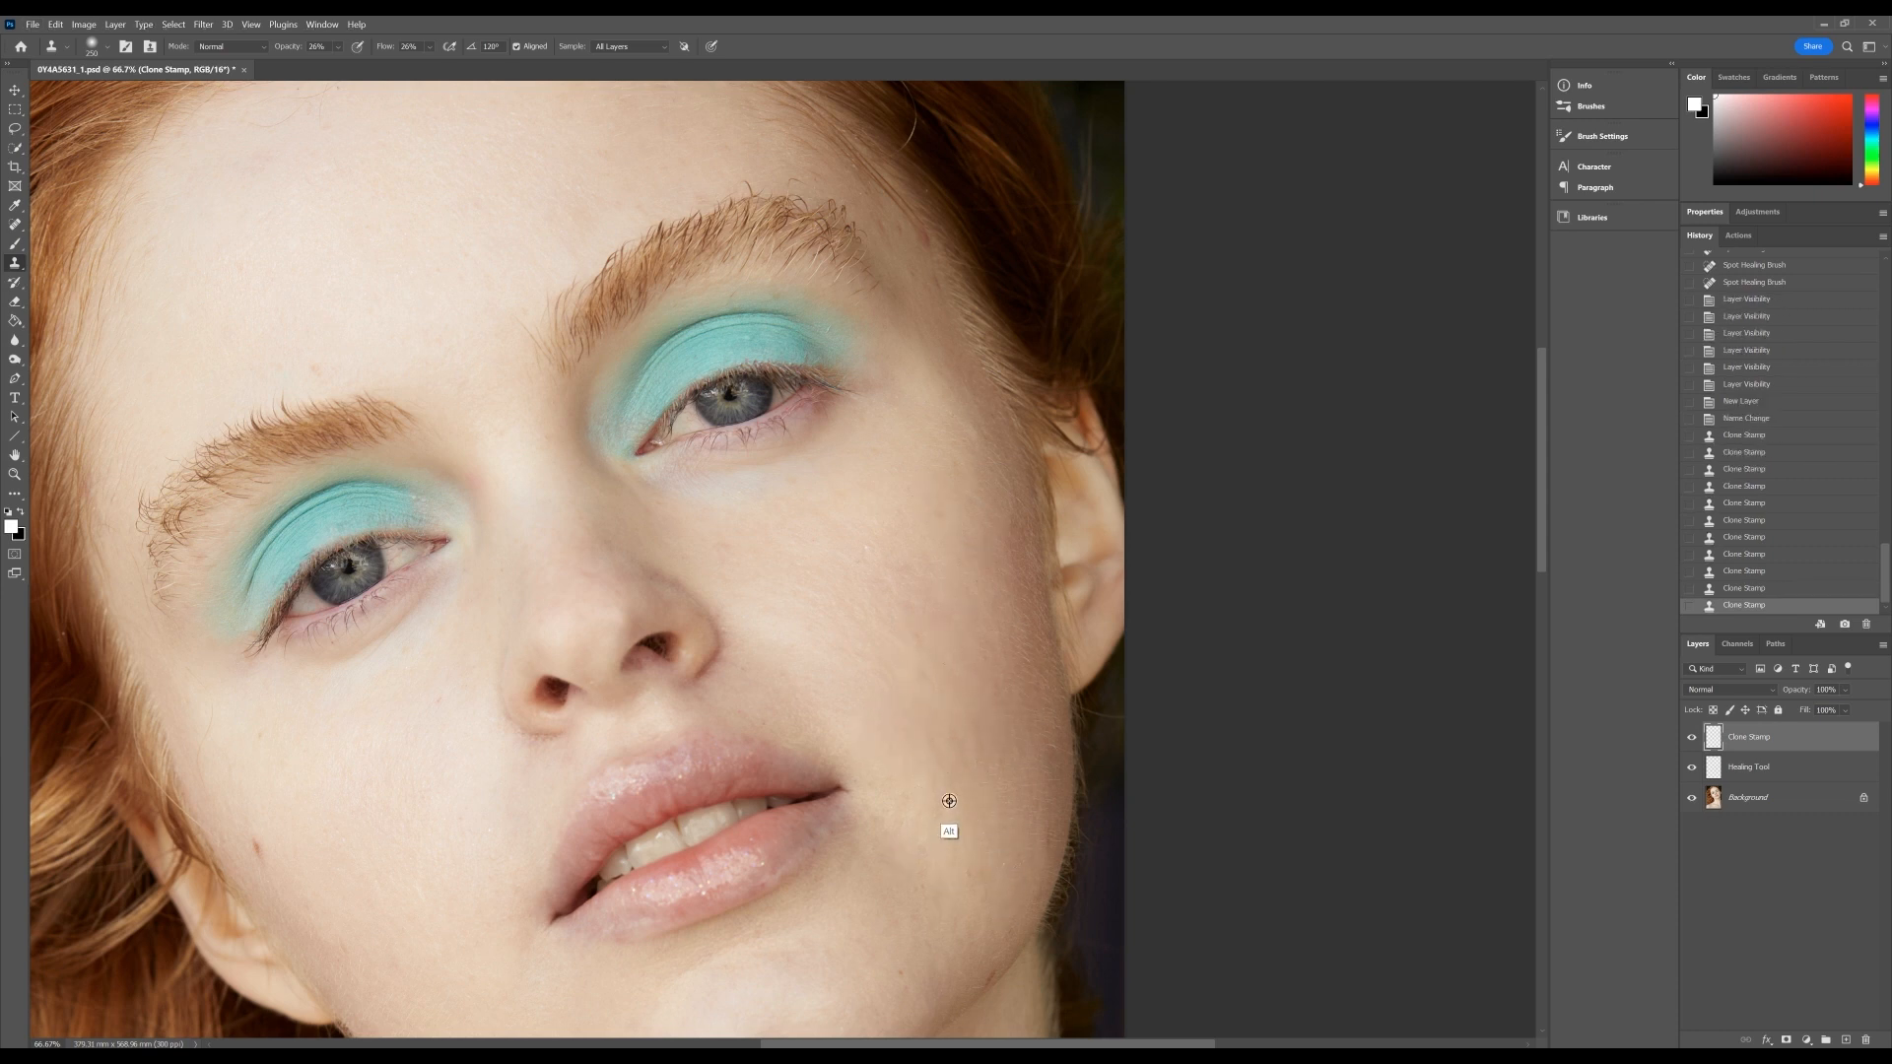
pyautogui.click(992, 777)
pyautogui.click(935, 578)
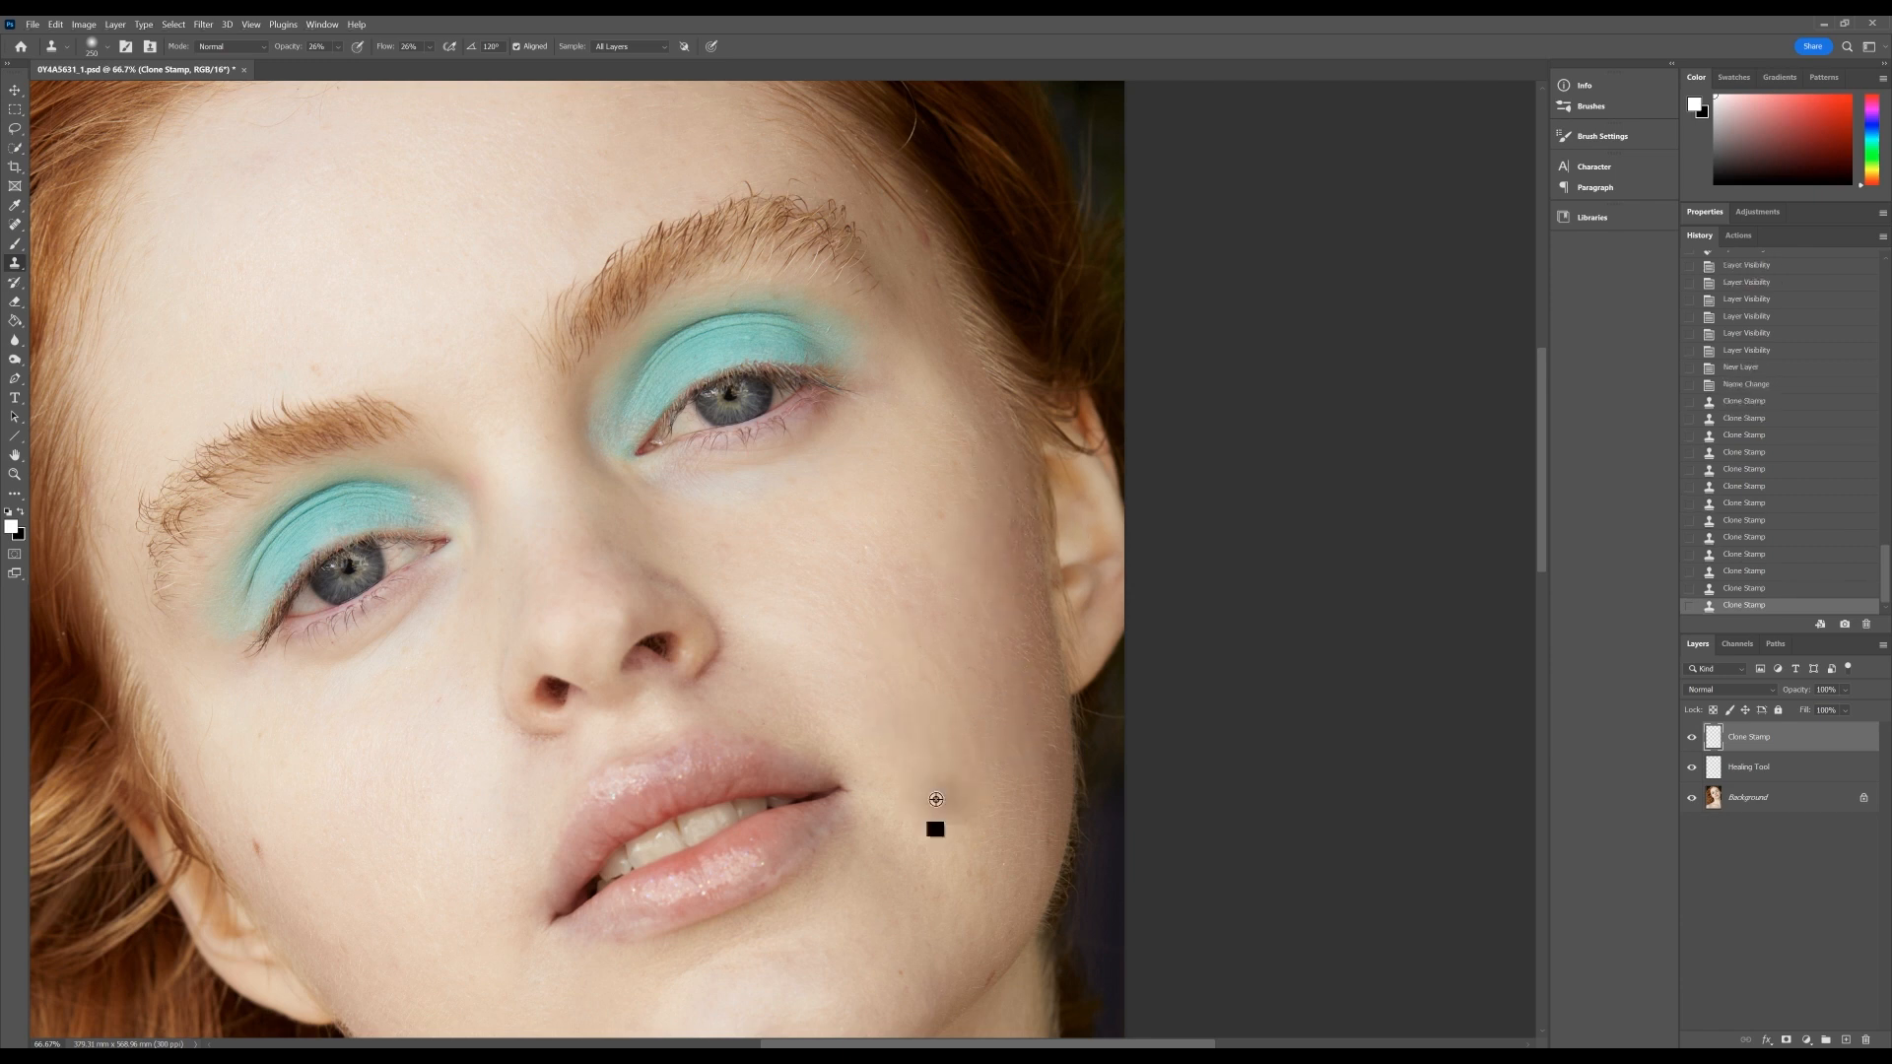
# - Sample smooth skin near the temple and mid-cheek and clone it over the uneven patches on the right-hand cheek and temple
pyautogui.keyDown('alt'); pyautogui.click(977, 458); pyautogui.keyUp('alt')
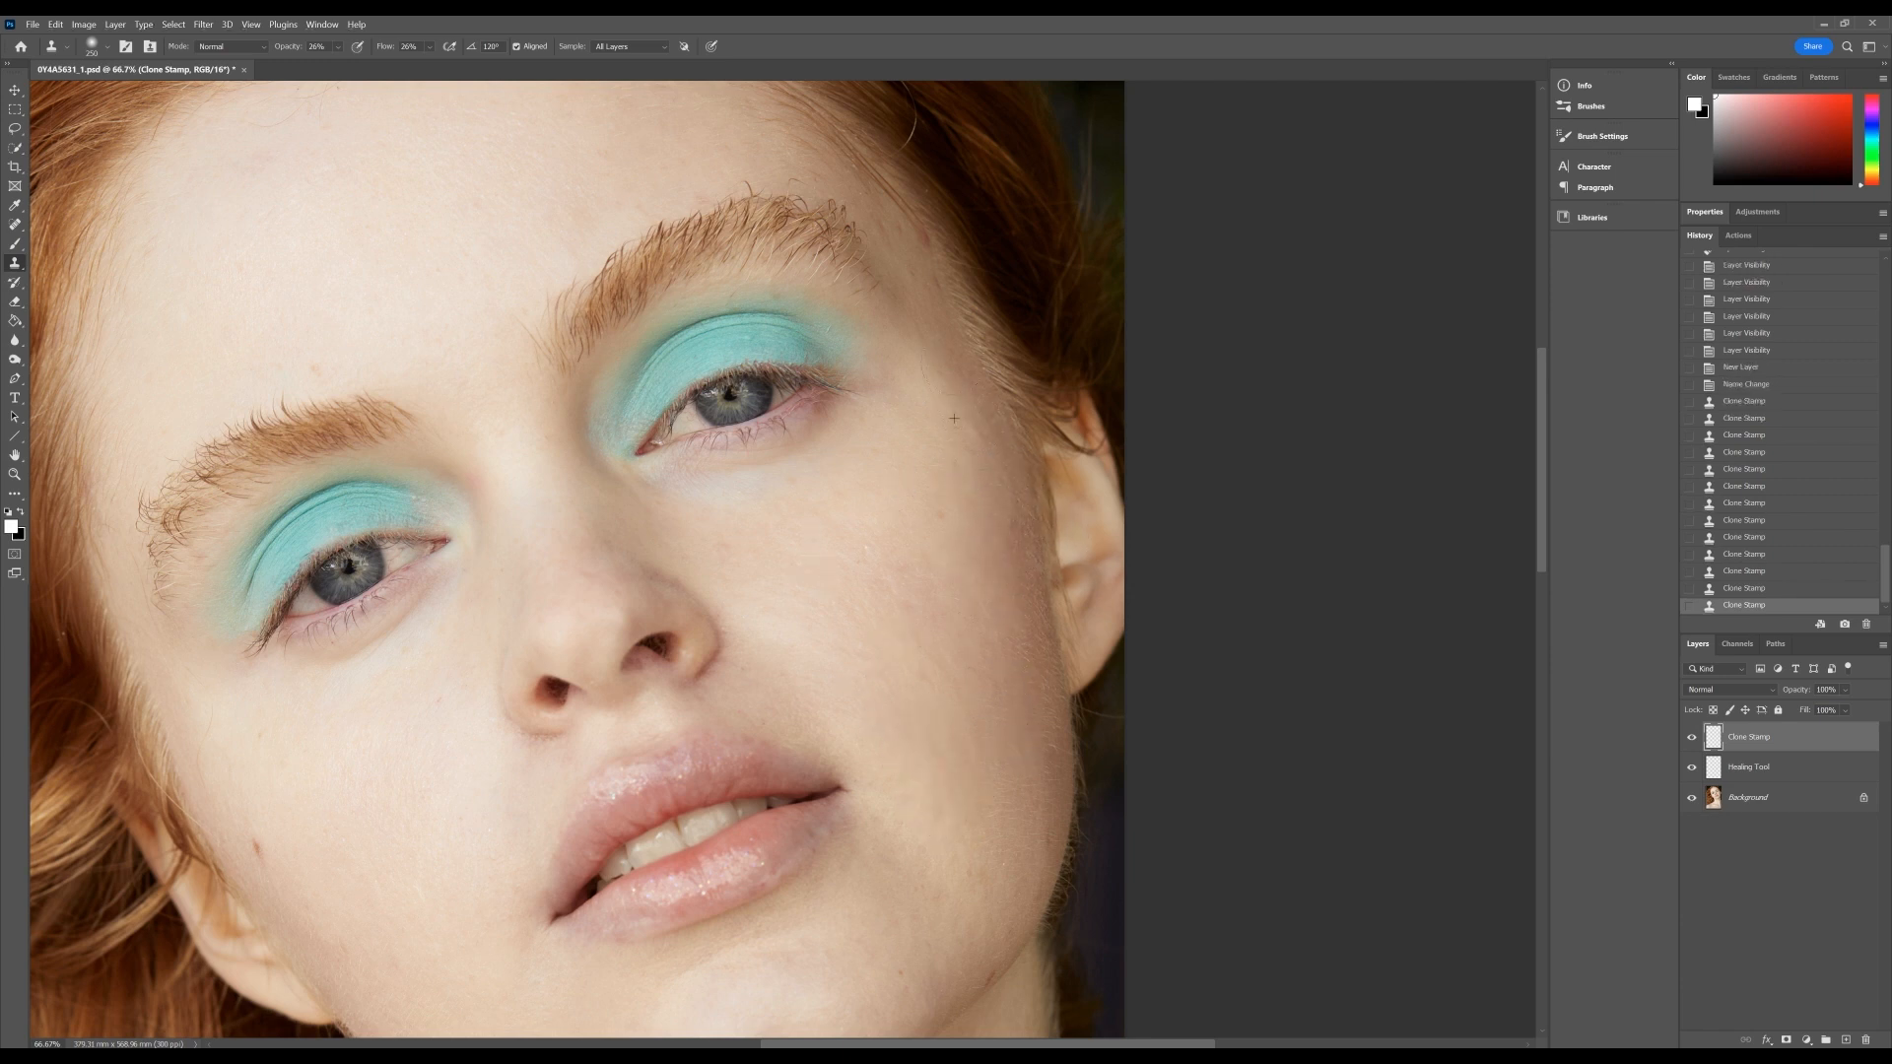
pyautogui.click(964, 417)
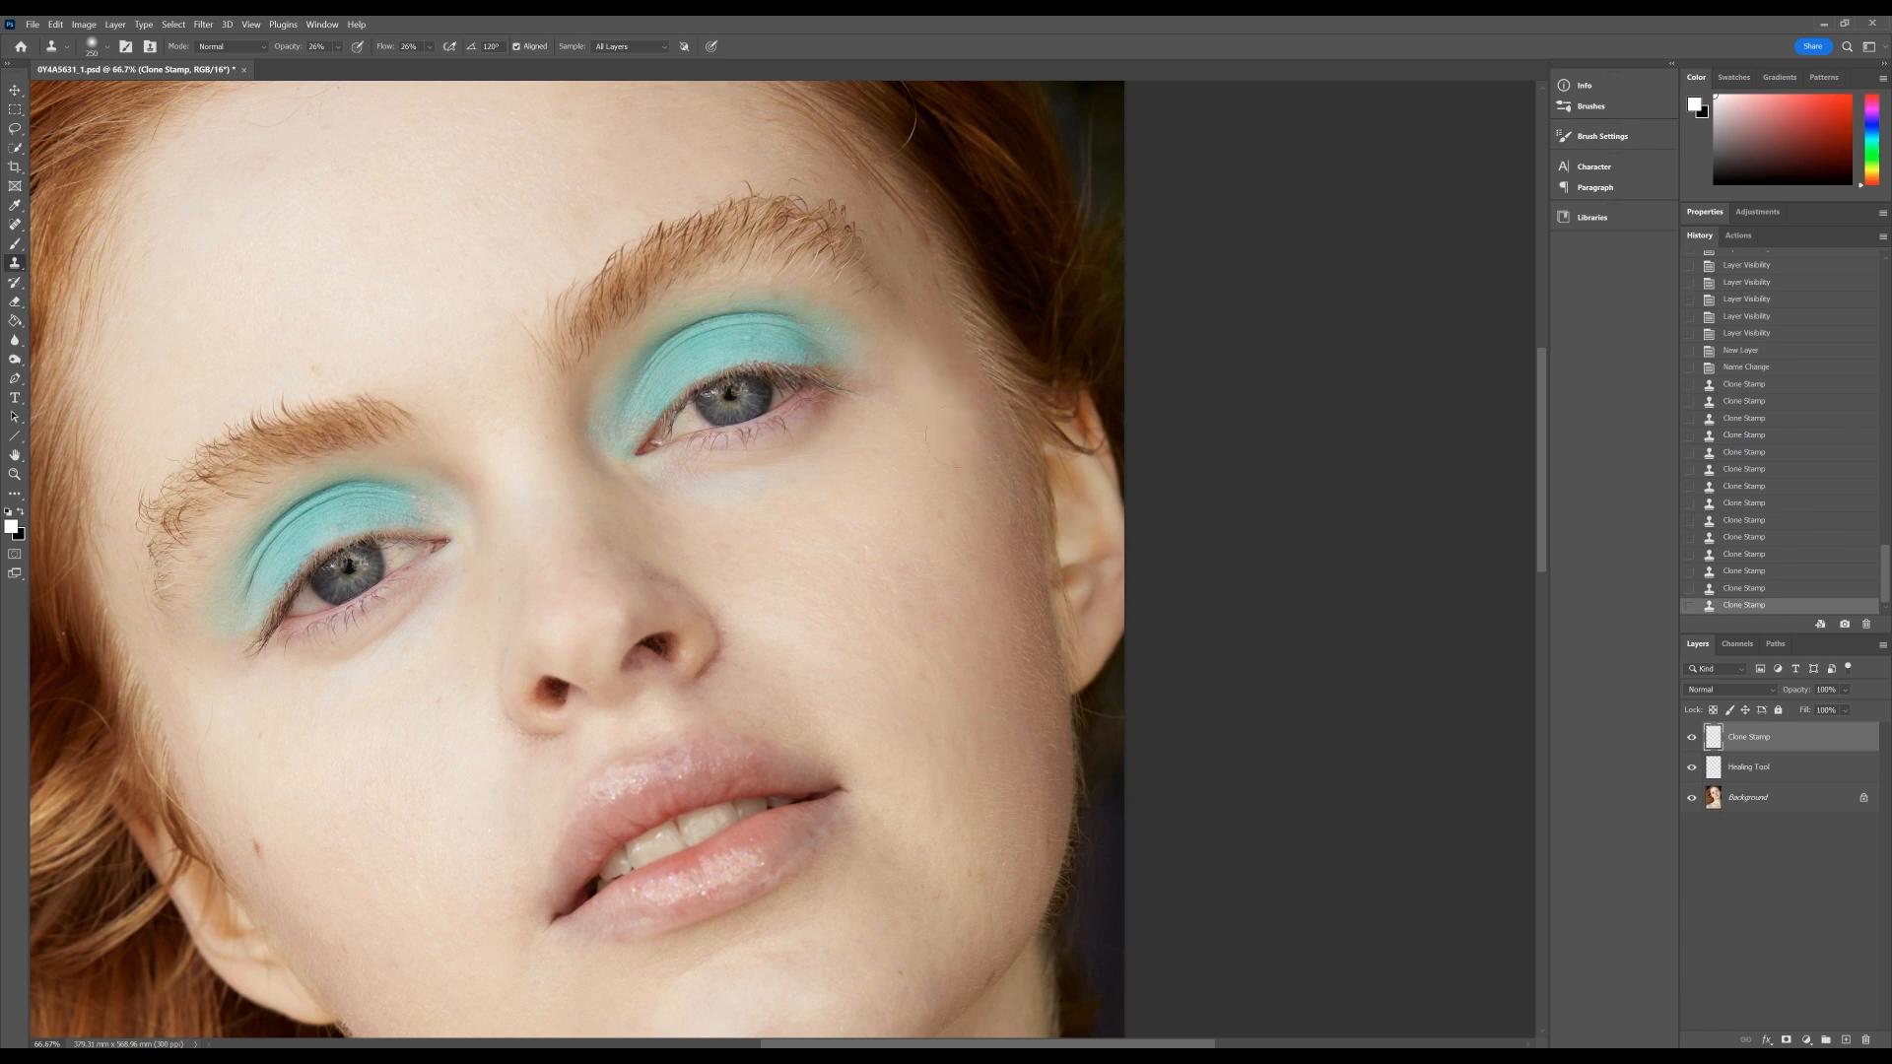
pyautogui.keyDown('alt'); pyautogui.click(861, 685); pyautogui.keyUp('alt')
pyautogui.moveTo(920, 573); pyautogui.dragTo(928, 621)
pyautogui.click(855, 921)
pyautogui.click(867, 662)
pyautogui.click(926, 311)
# - Toggle the Clone Stamp layer's visibility to compare the skin before and after cloning
pyautogui.click(1692, 738)
pyautogui.click(1692, 739)
pyautogui.click(1692, 741)
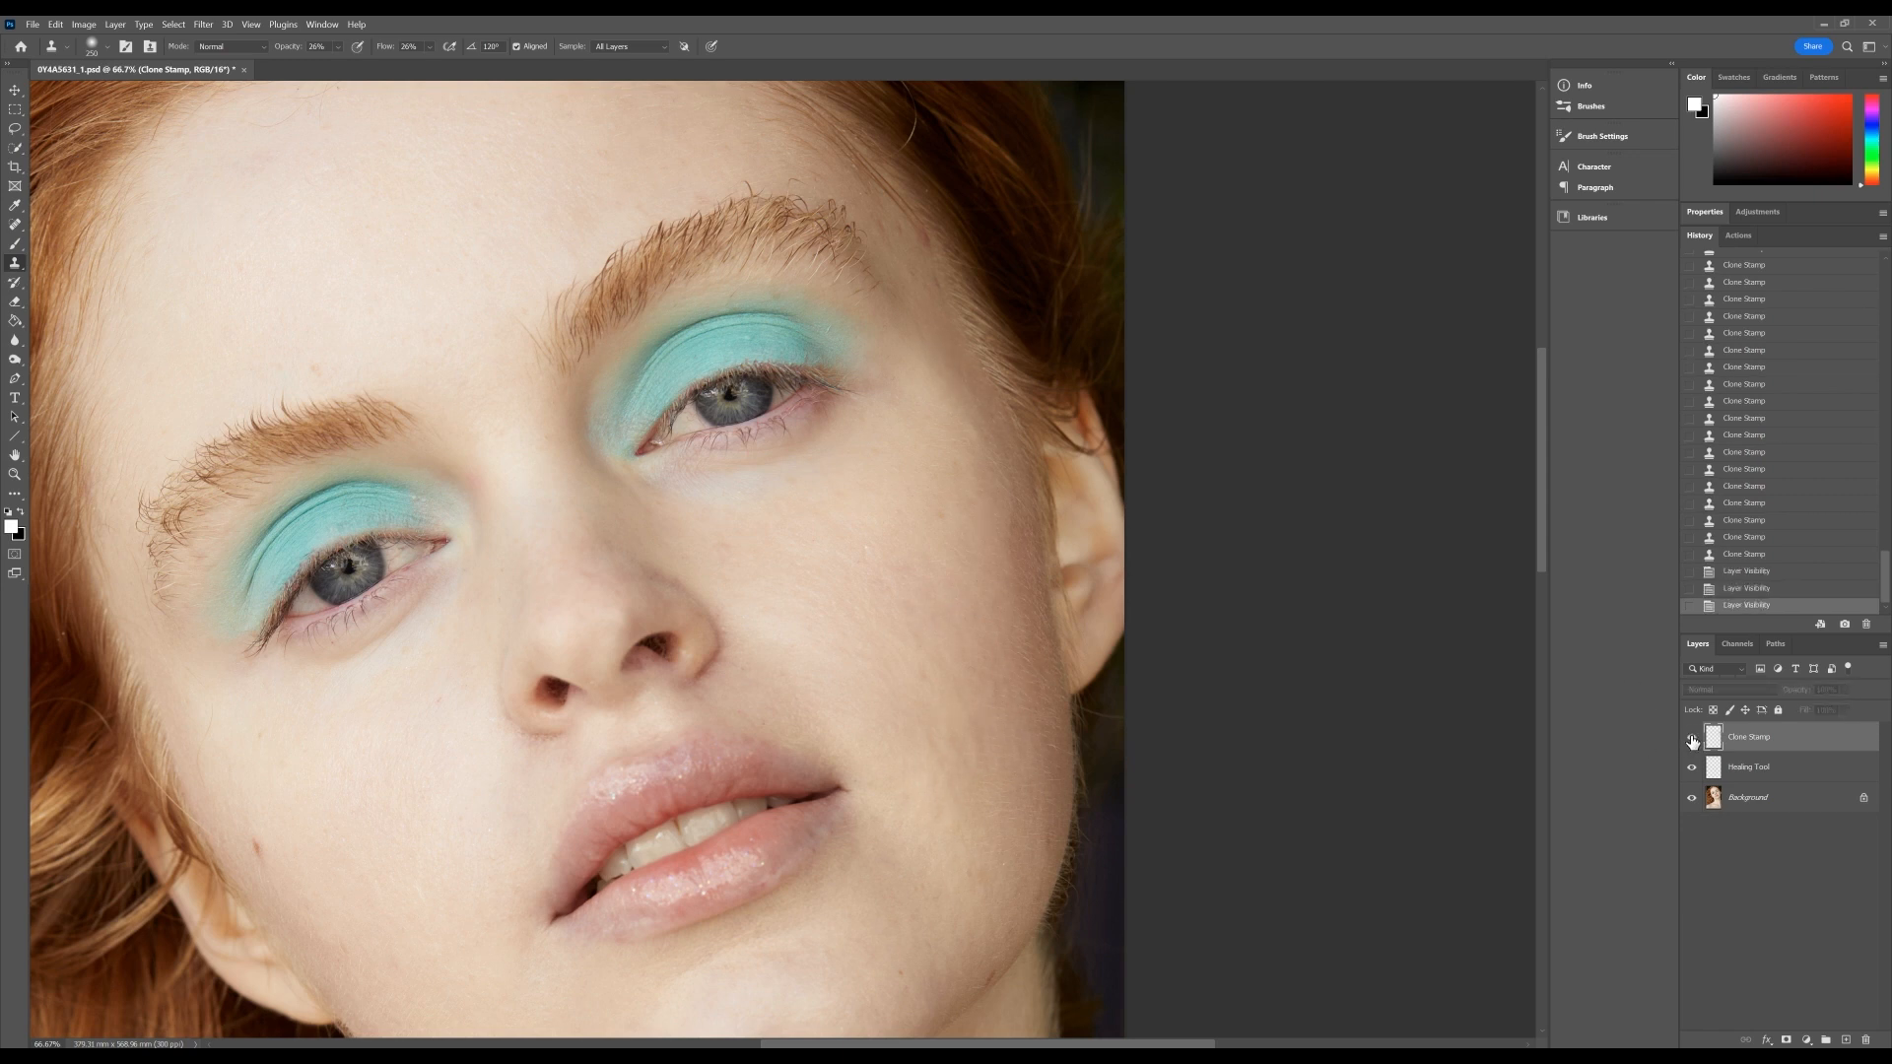
pyautogui.click(1692, 739)
# - Clone smooth skin over the uneven tones beside the right-hand mouth corner and along the lower cheek and jaw
pyautogui.scroll(-1, 1550, 478)
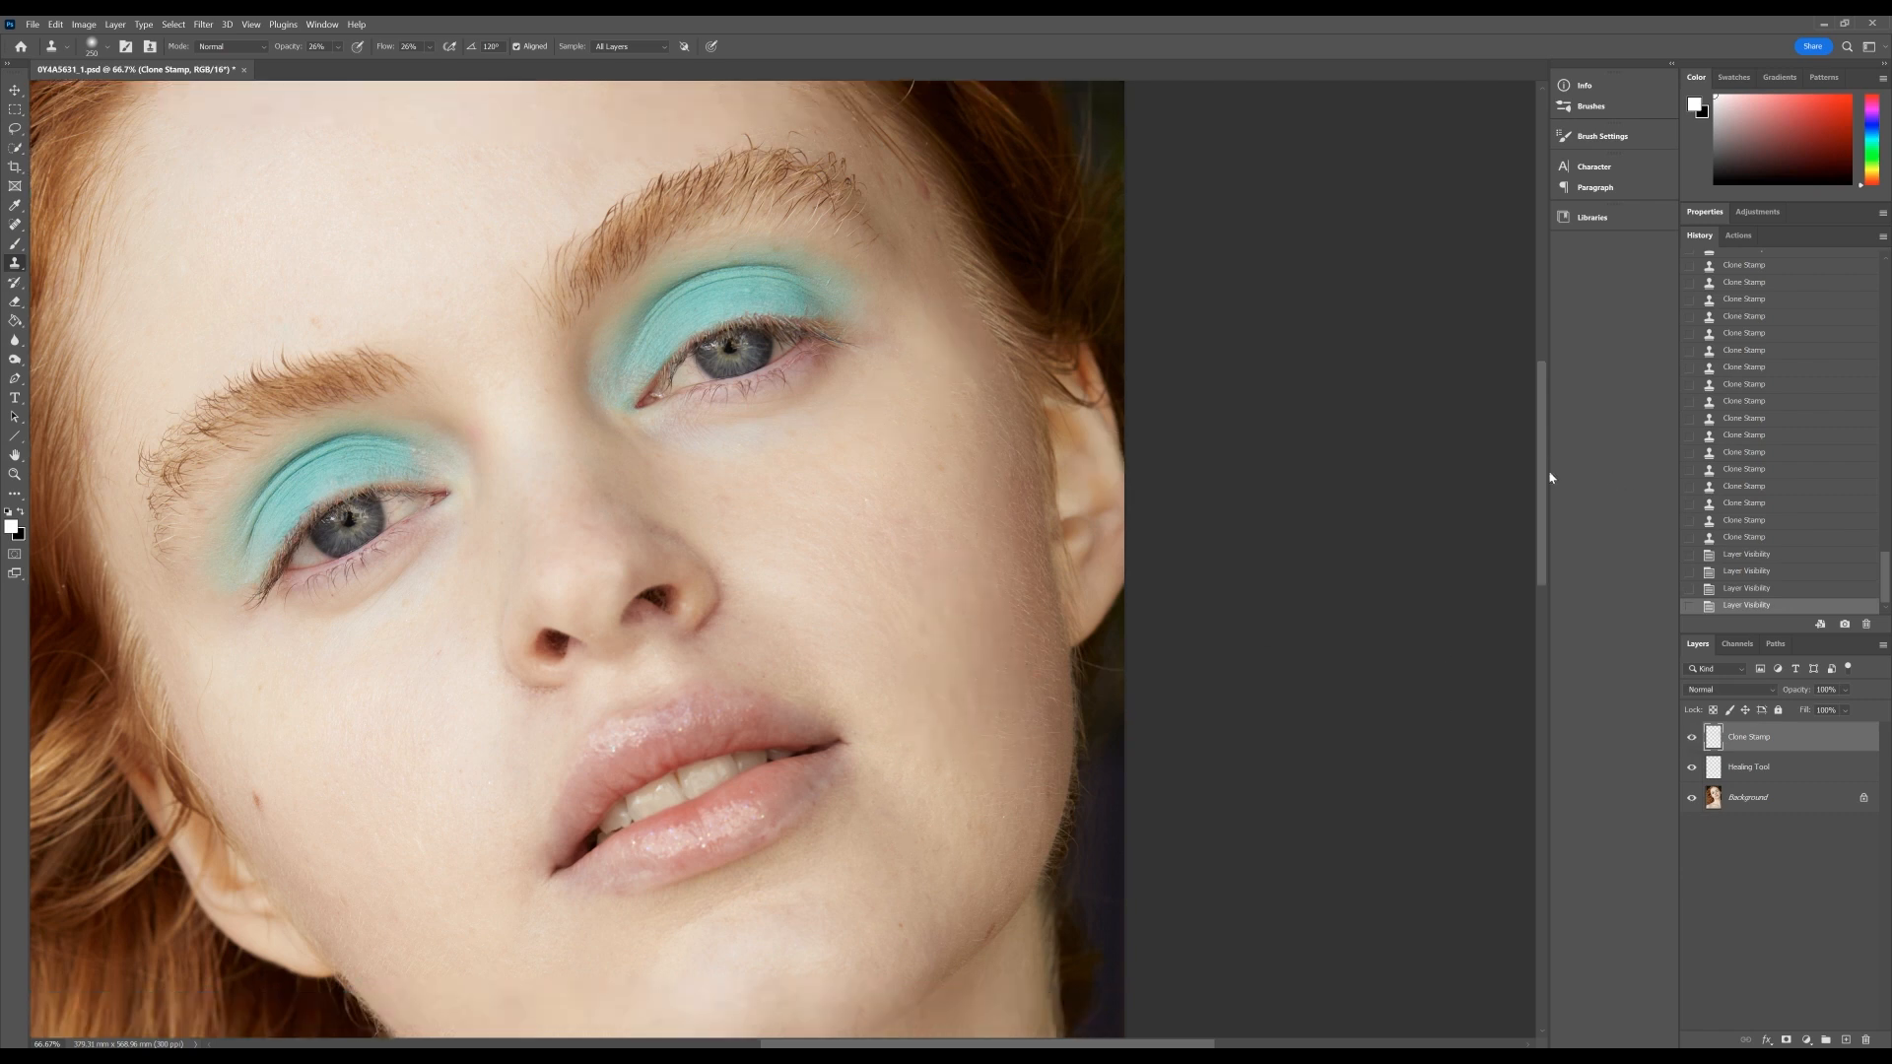
pyautogui.scroll(-2, 1549, 487)
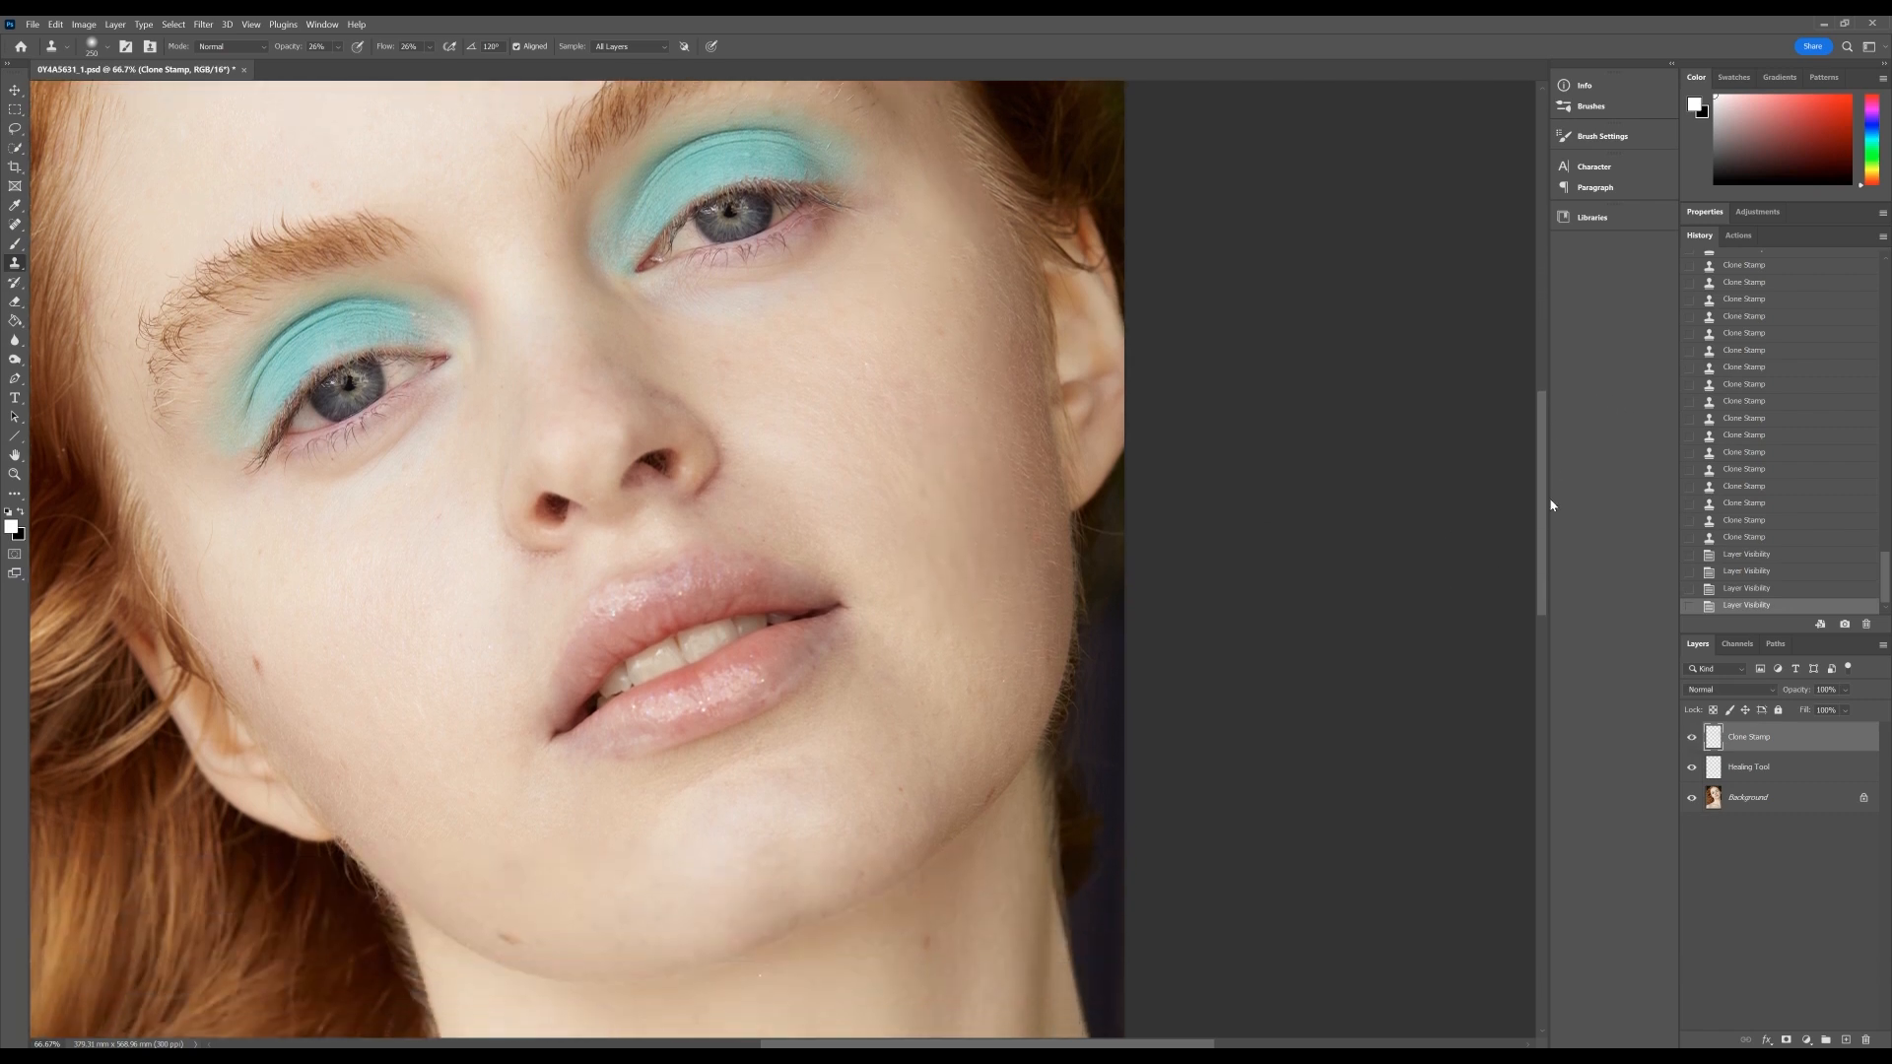
pyautogui.click(887, 680)
pyautogui.click(890, 638)
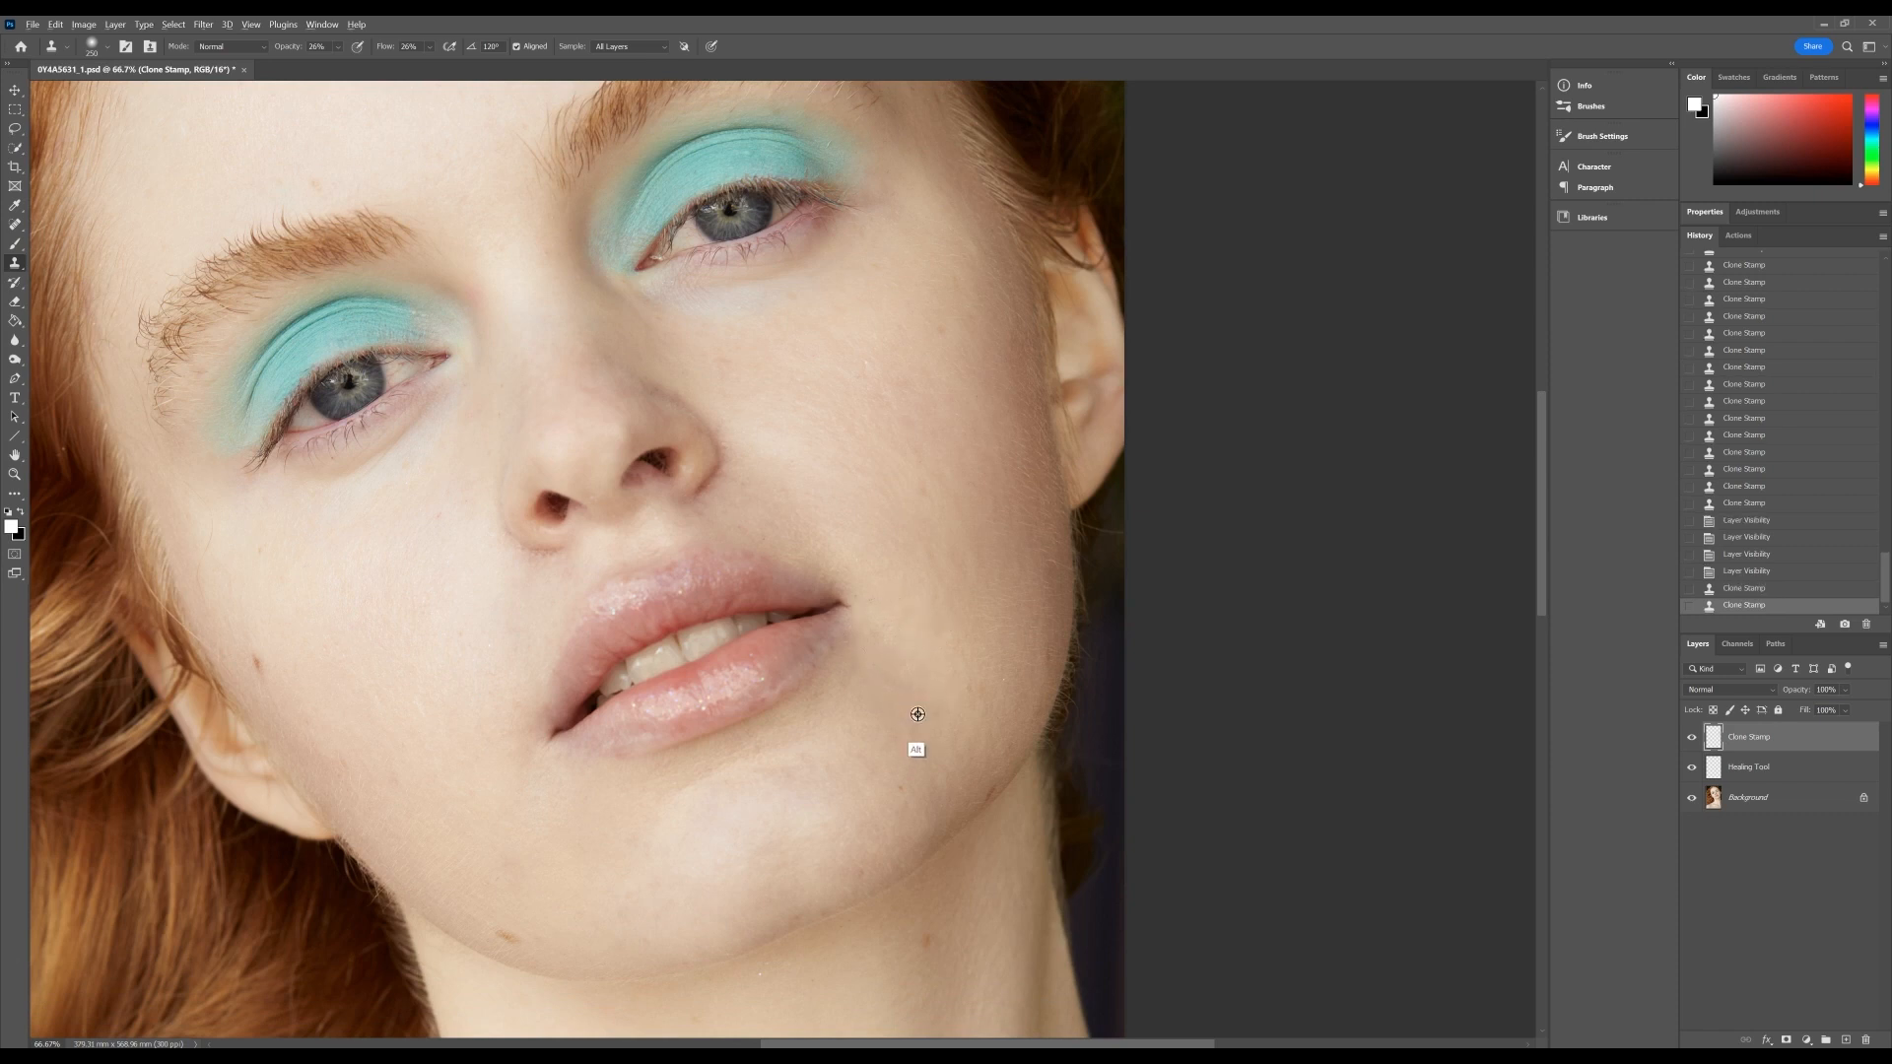
pyautogui.click(925, 754)
pyautogui.click(994, 670)
pyautogui.click(992, 651)
pyautogui.click(981, 702)
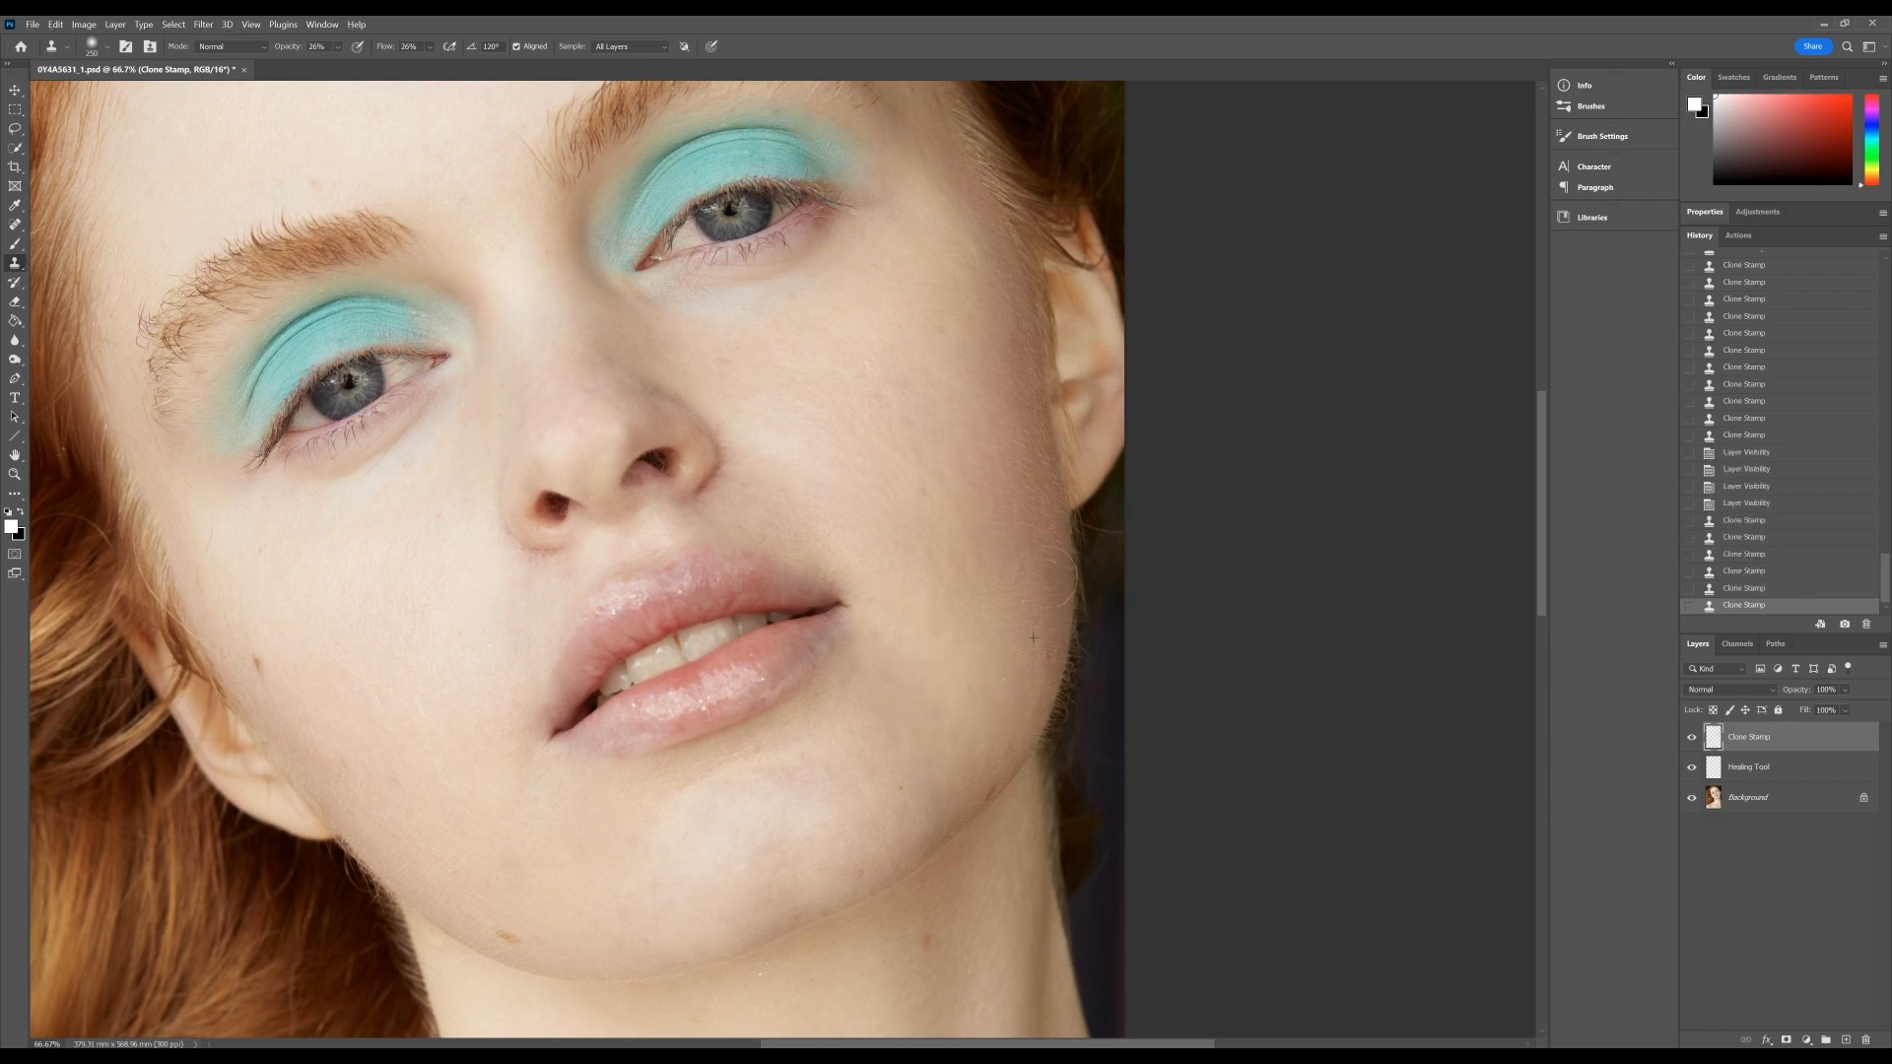
# - Sample skin beside the chin and clone it over the uneven tones on the left-hand lower cheek and jaw
pyautogui.keyDown('alt'); pyautogui.click(537, 765); pyautogui.keyUp('alt')
pyautogui.click(440, 710)
pyautogui.click(456, 811)
pyautogui.click(423, 739)
pyautogui.click(404, 633)
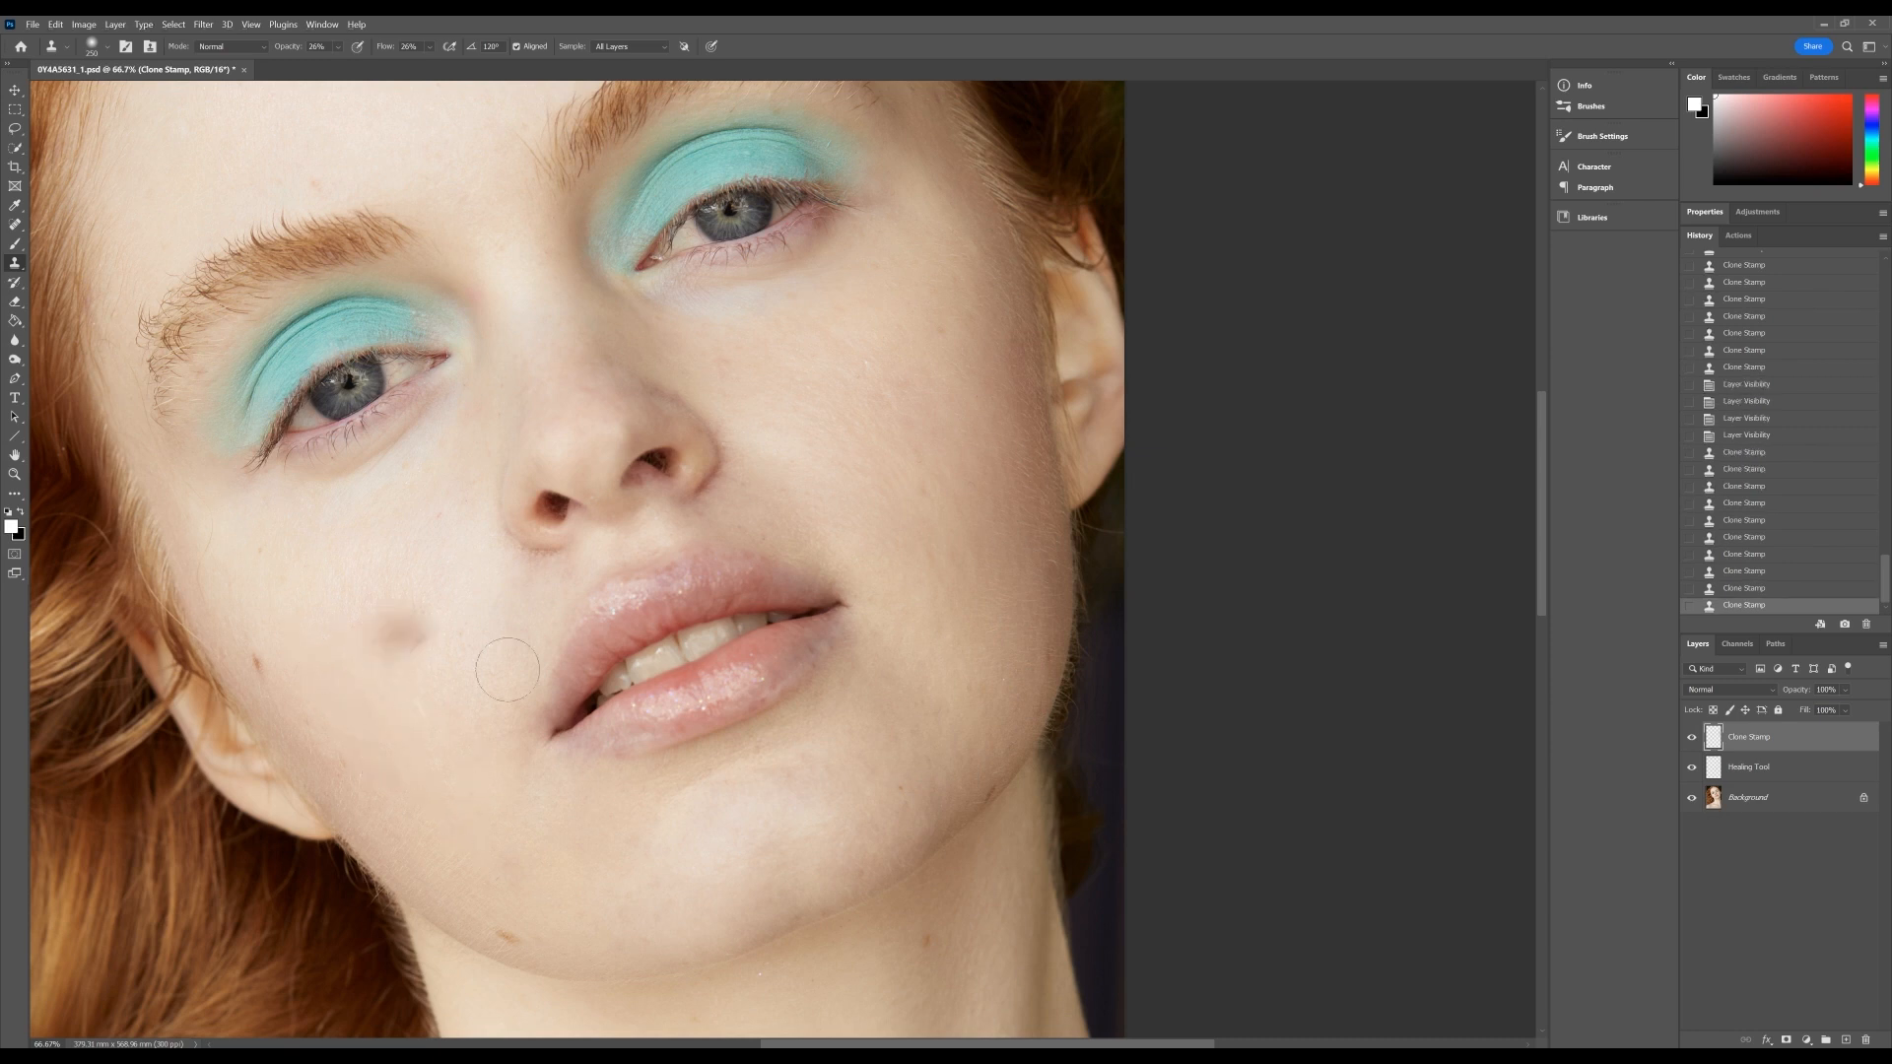
pyautogui.click(404, 630)
pyautogui.click(417, 752)
pyautogui.click(512, 737)
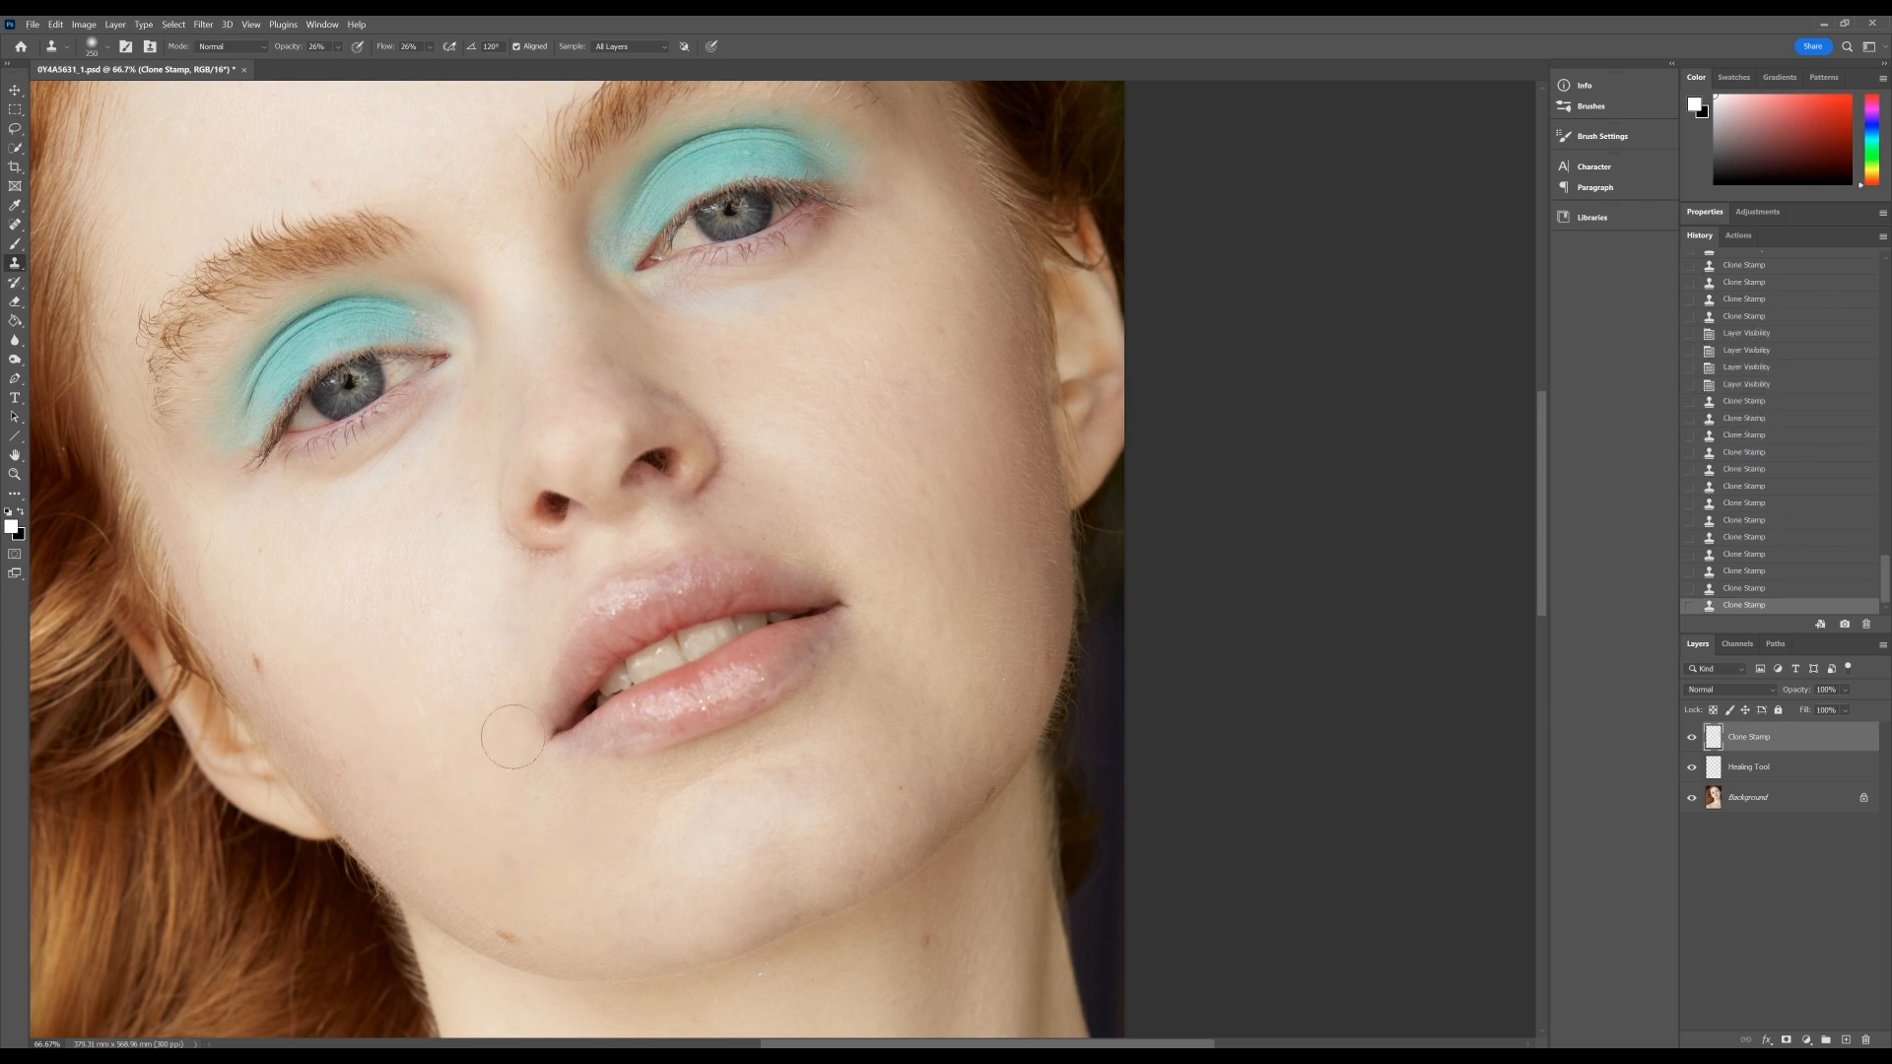
# - Blend the skin tones around the left-hand mouth corner, the nose folds and the chin with Clone Stamp dabs
pyautogui.click(499, 710)
pyautogui.click(490, 592)
pyautogui.click(503, 581)
pyautogui.click(747, 511)
pyautogui.click(873, 770)
pyautogui.click(788, 826)
pyautogui.click(765, 805)
pyautogui.click(807, 765)
# - Heal the remaining small spots on the right-hand cheek and under the eye with the Spot Healing Brush
pyautogui.scroll(5, 610, 690)
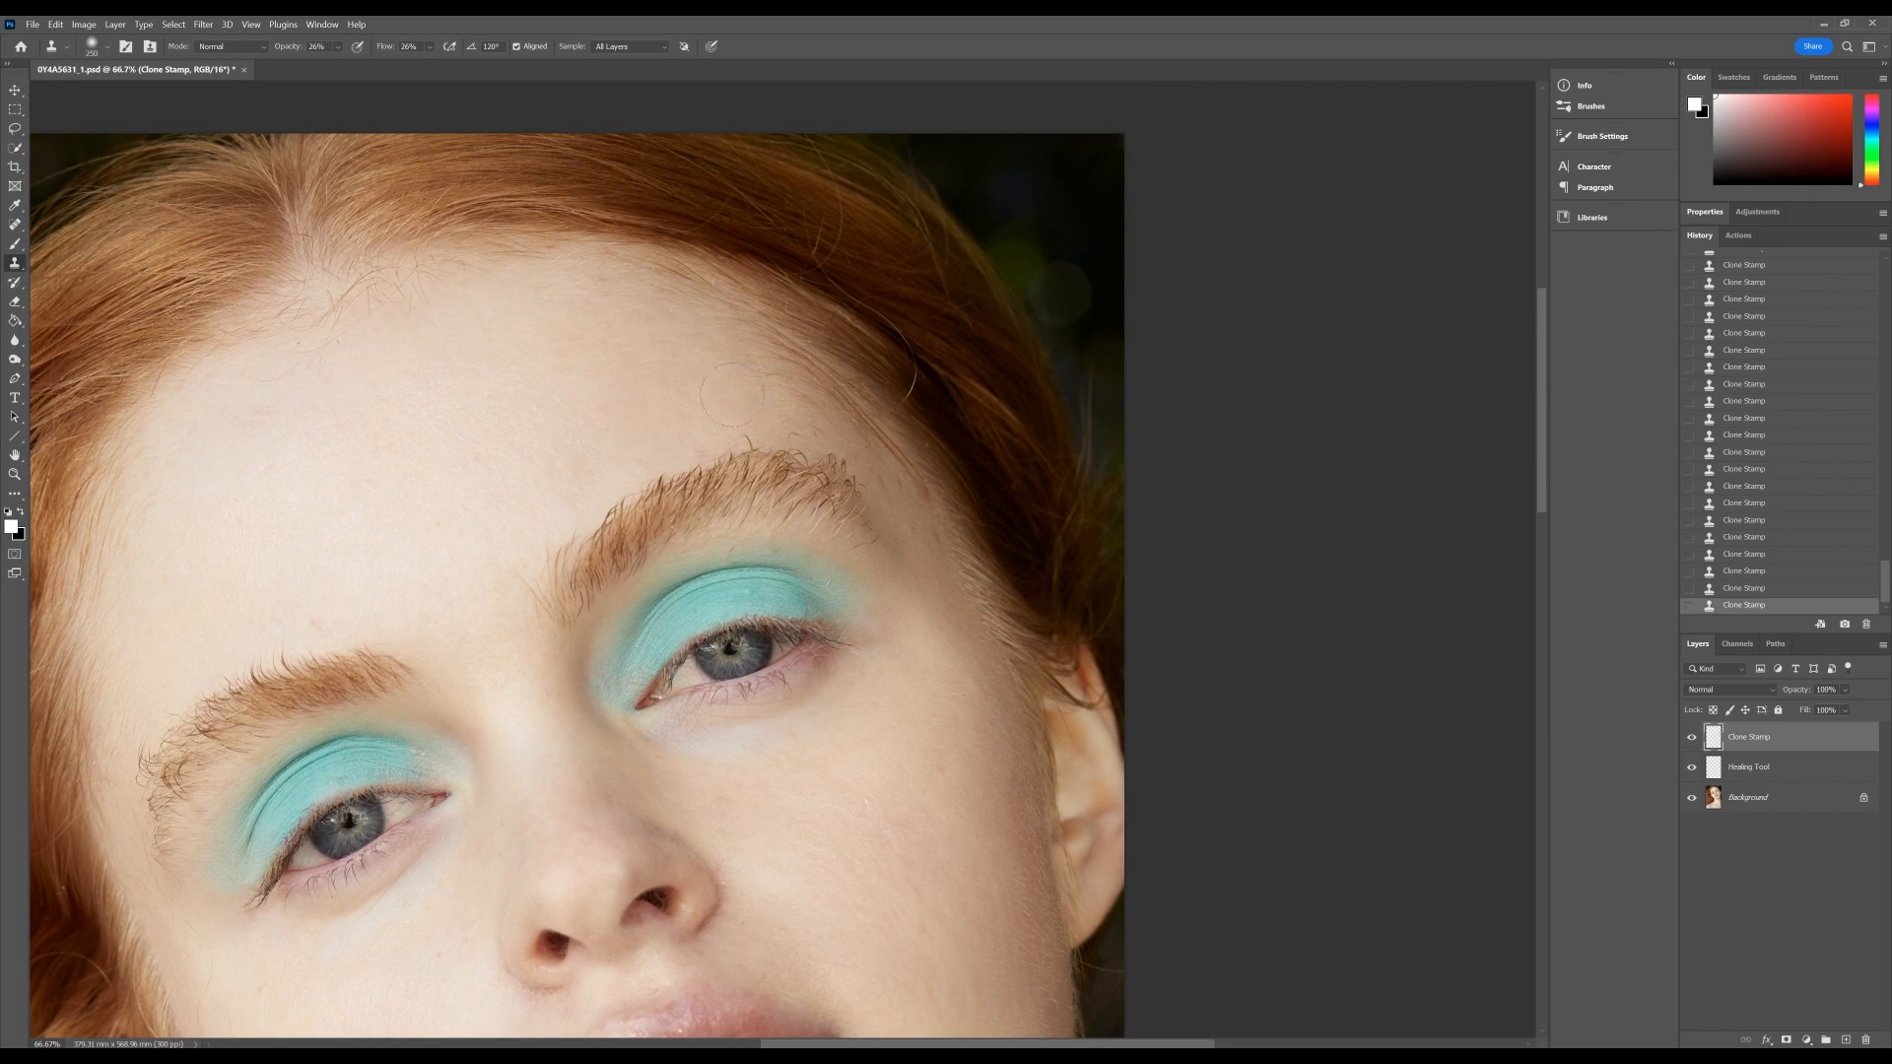
pyautogui.scroll(-3, 872, 434)
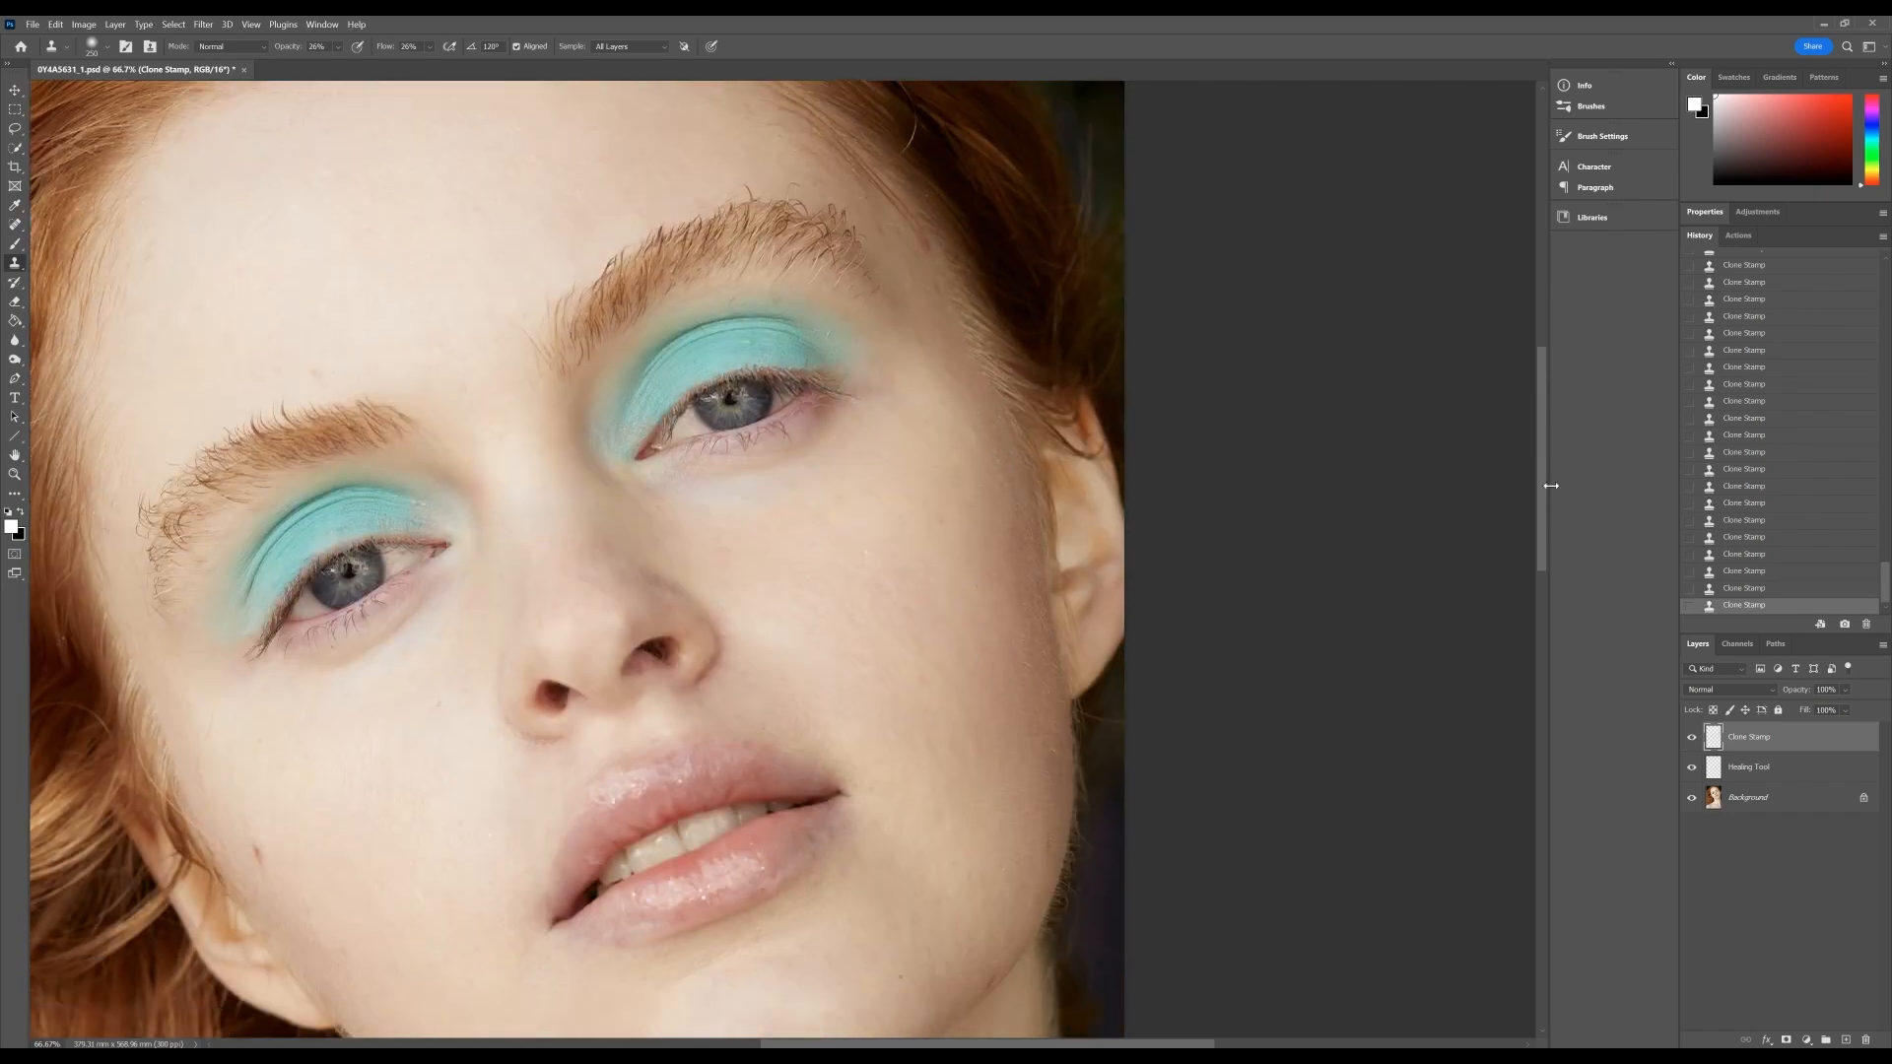
pyautogui.scroll(-3, 1547, 473)
pyautogui.scroll(2, 1540, 449)
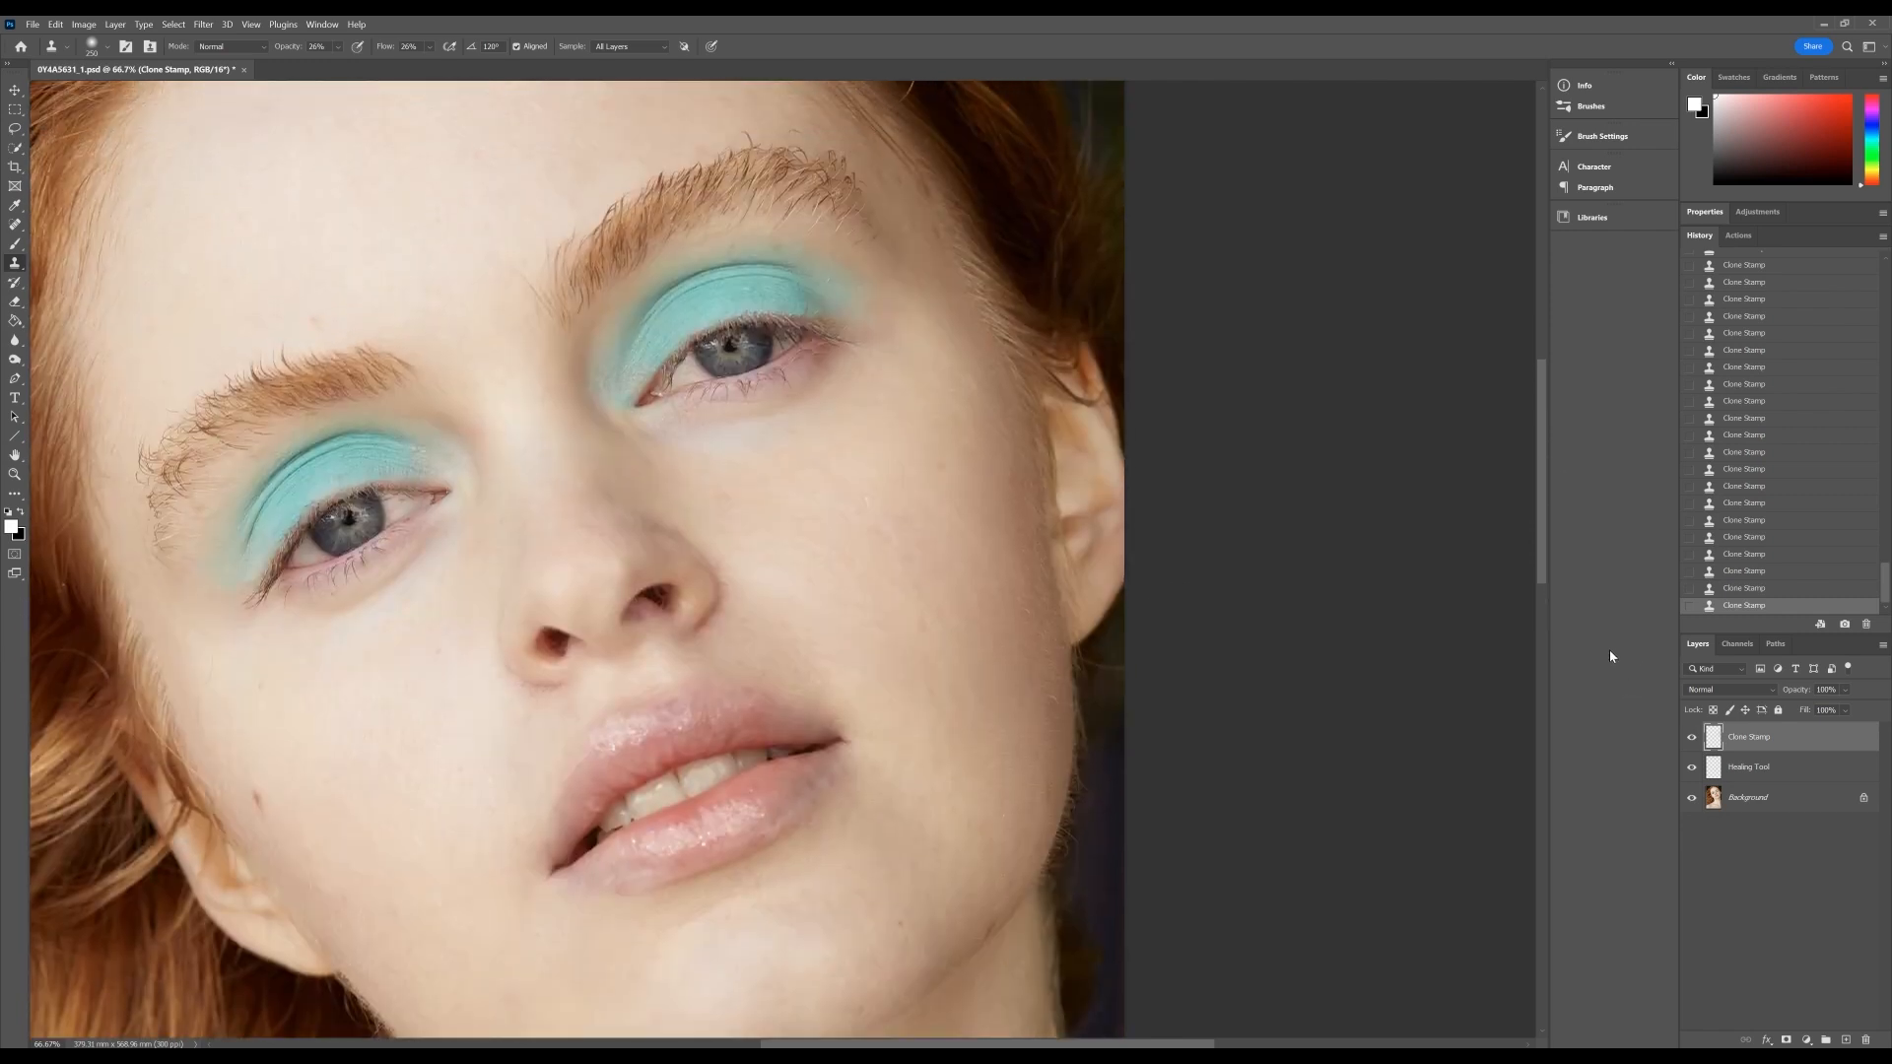
pyautogui.click(15, 226)
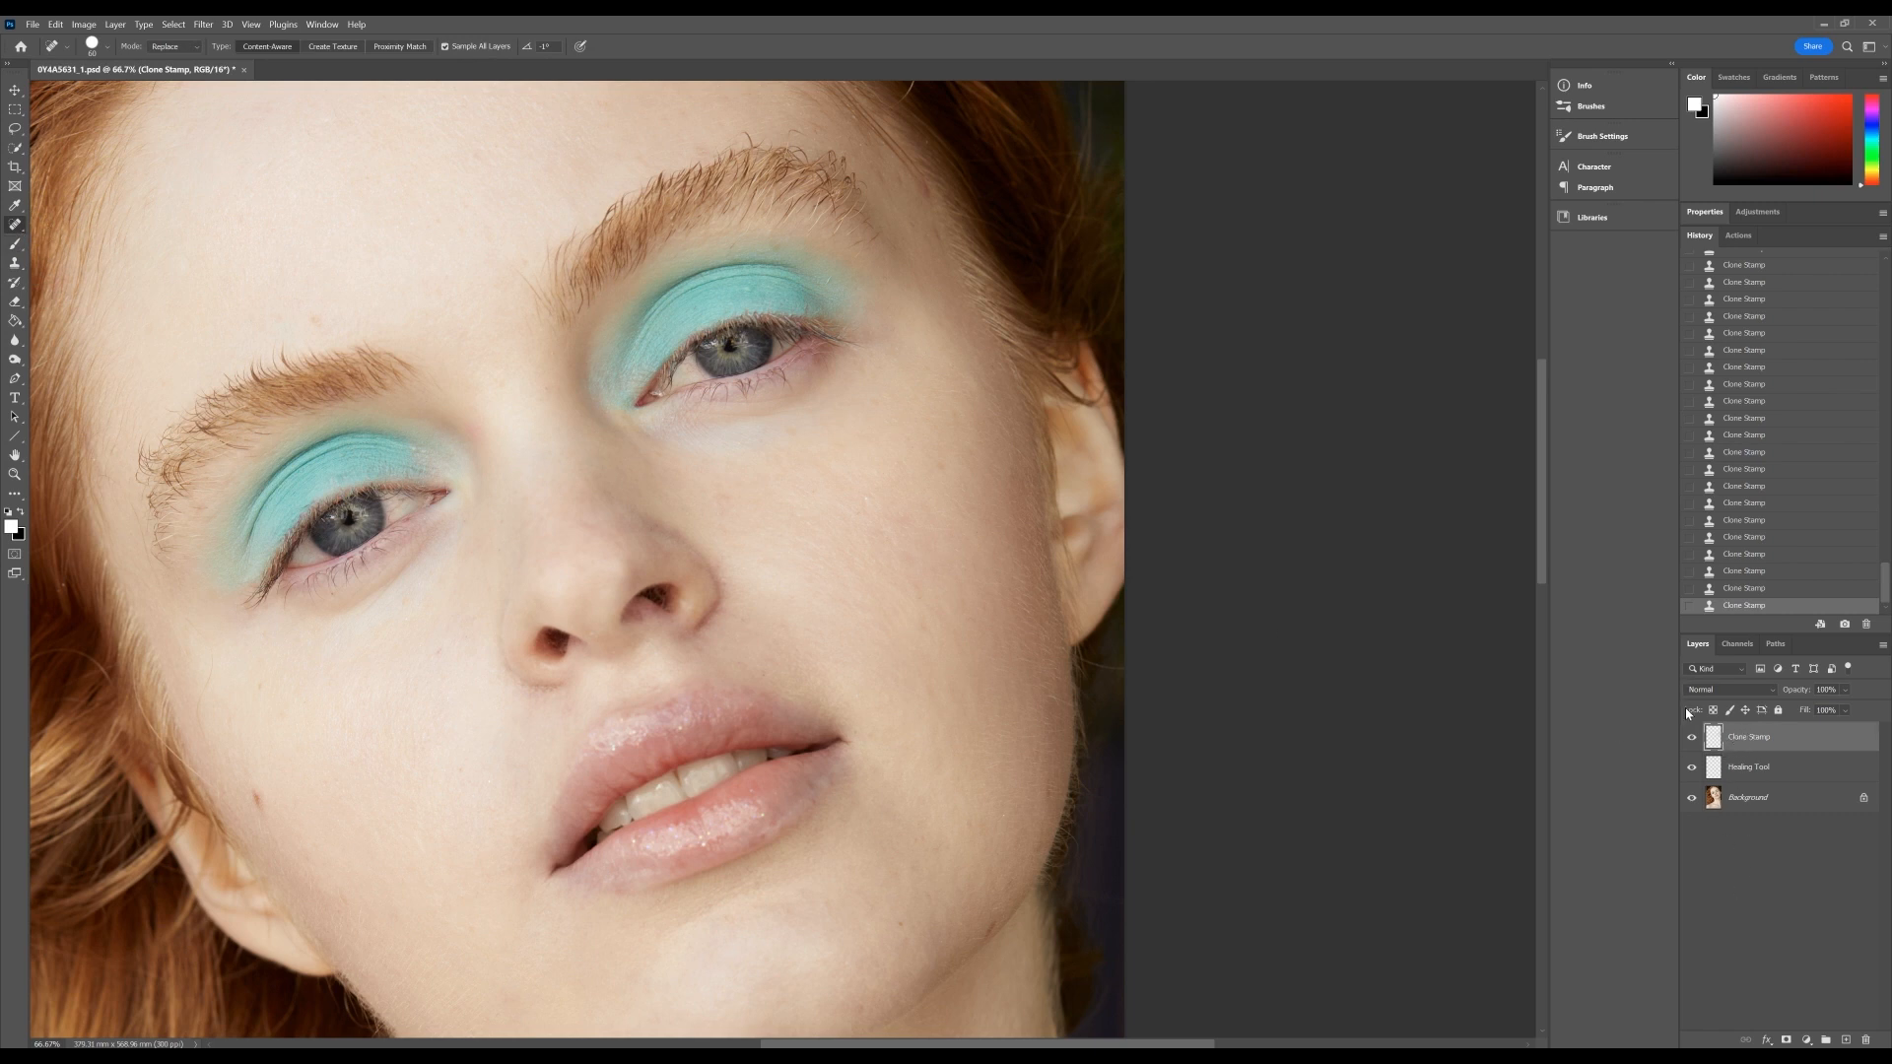
pyautogui.moveTo(921, 617); pyautogui.dragTo(918, 596)
pyautogui.moveTo(926, 684); pyautogui.dragTo(928, 702)
pyautogui.moveTo(962, 634); pyautogui.dragTo(963, 656)
pyautogui.click(867, 500)
pyautogui.click(887, 483)
pyautogui.click(906, 465)
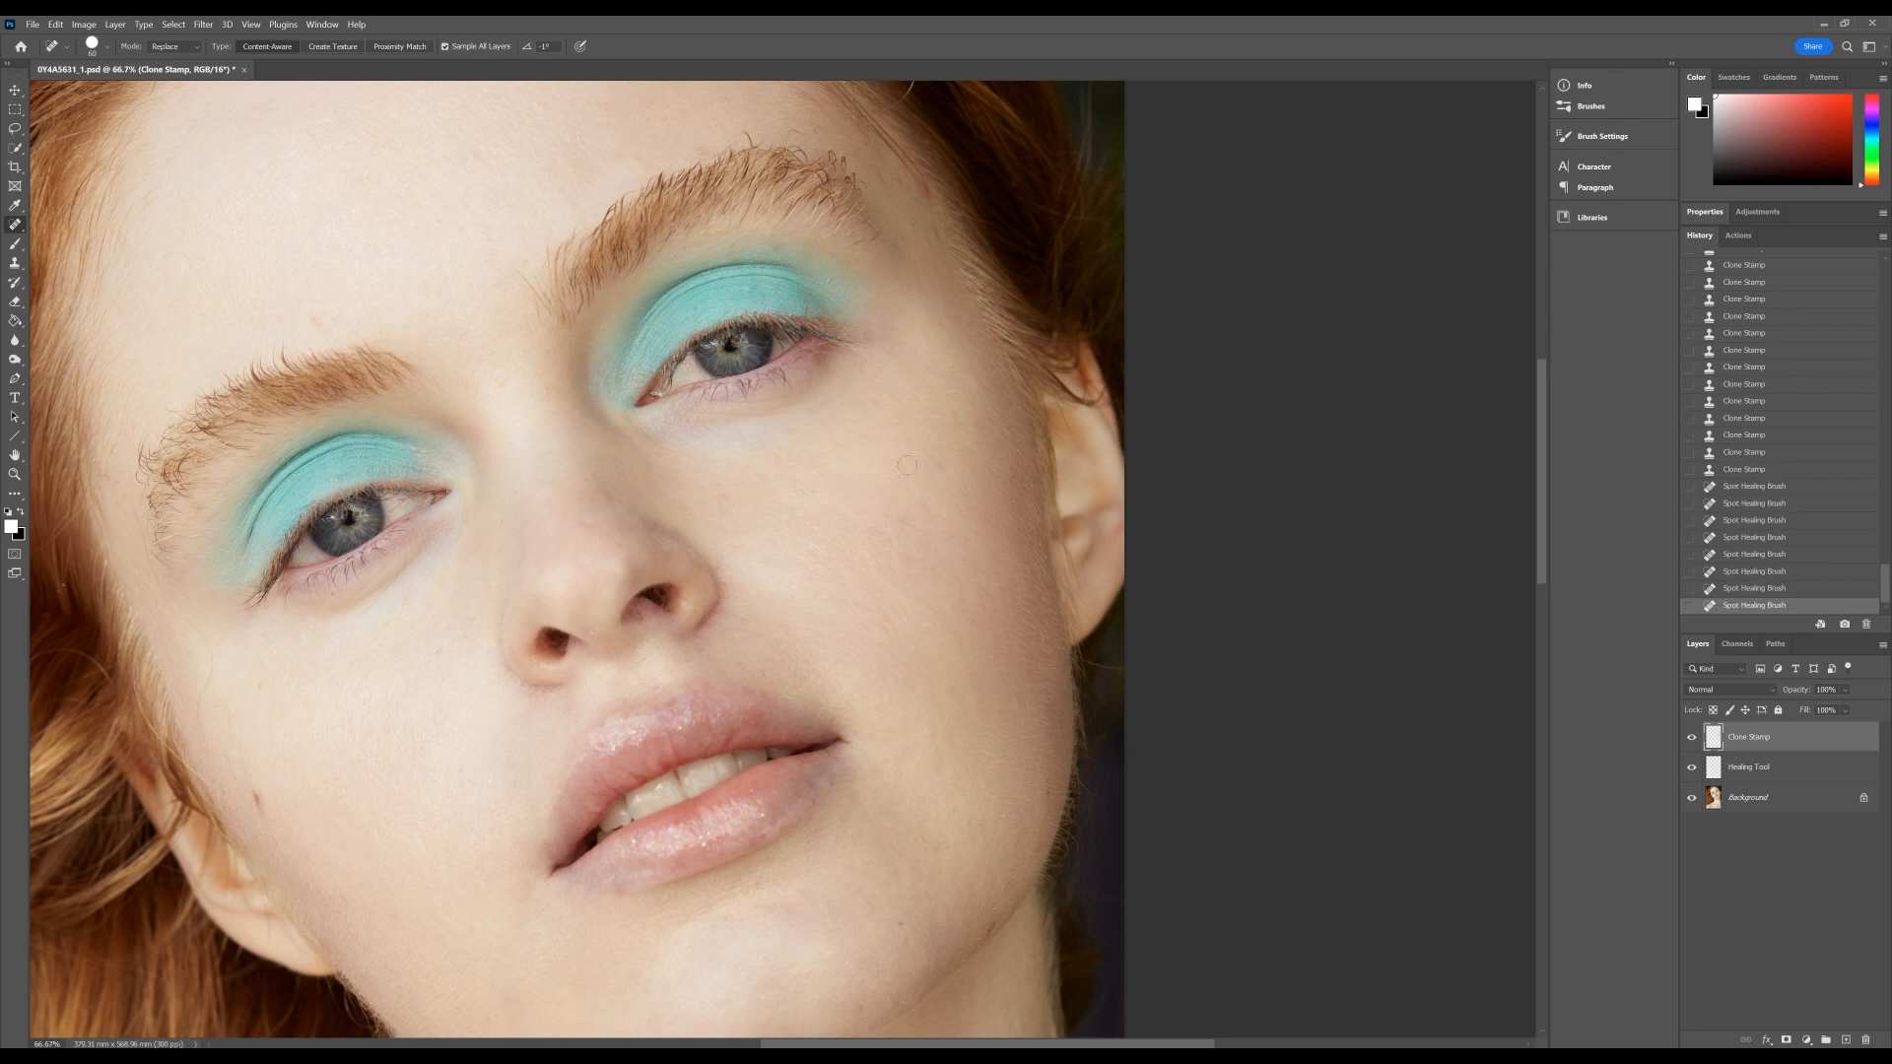
# - Heal the small flaws along the right-hand jaw edge below the ear with the Spot Healing Brush
pyautogui.scroll(-3, 1540, 470)
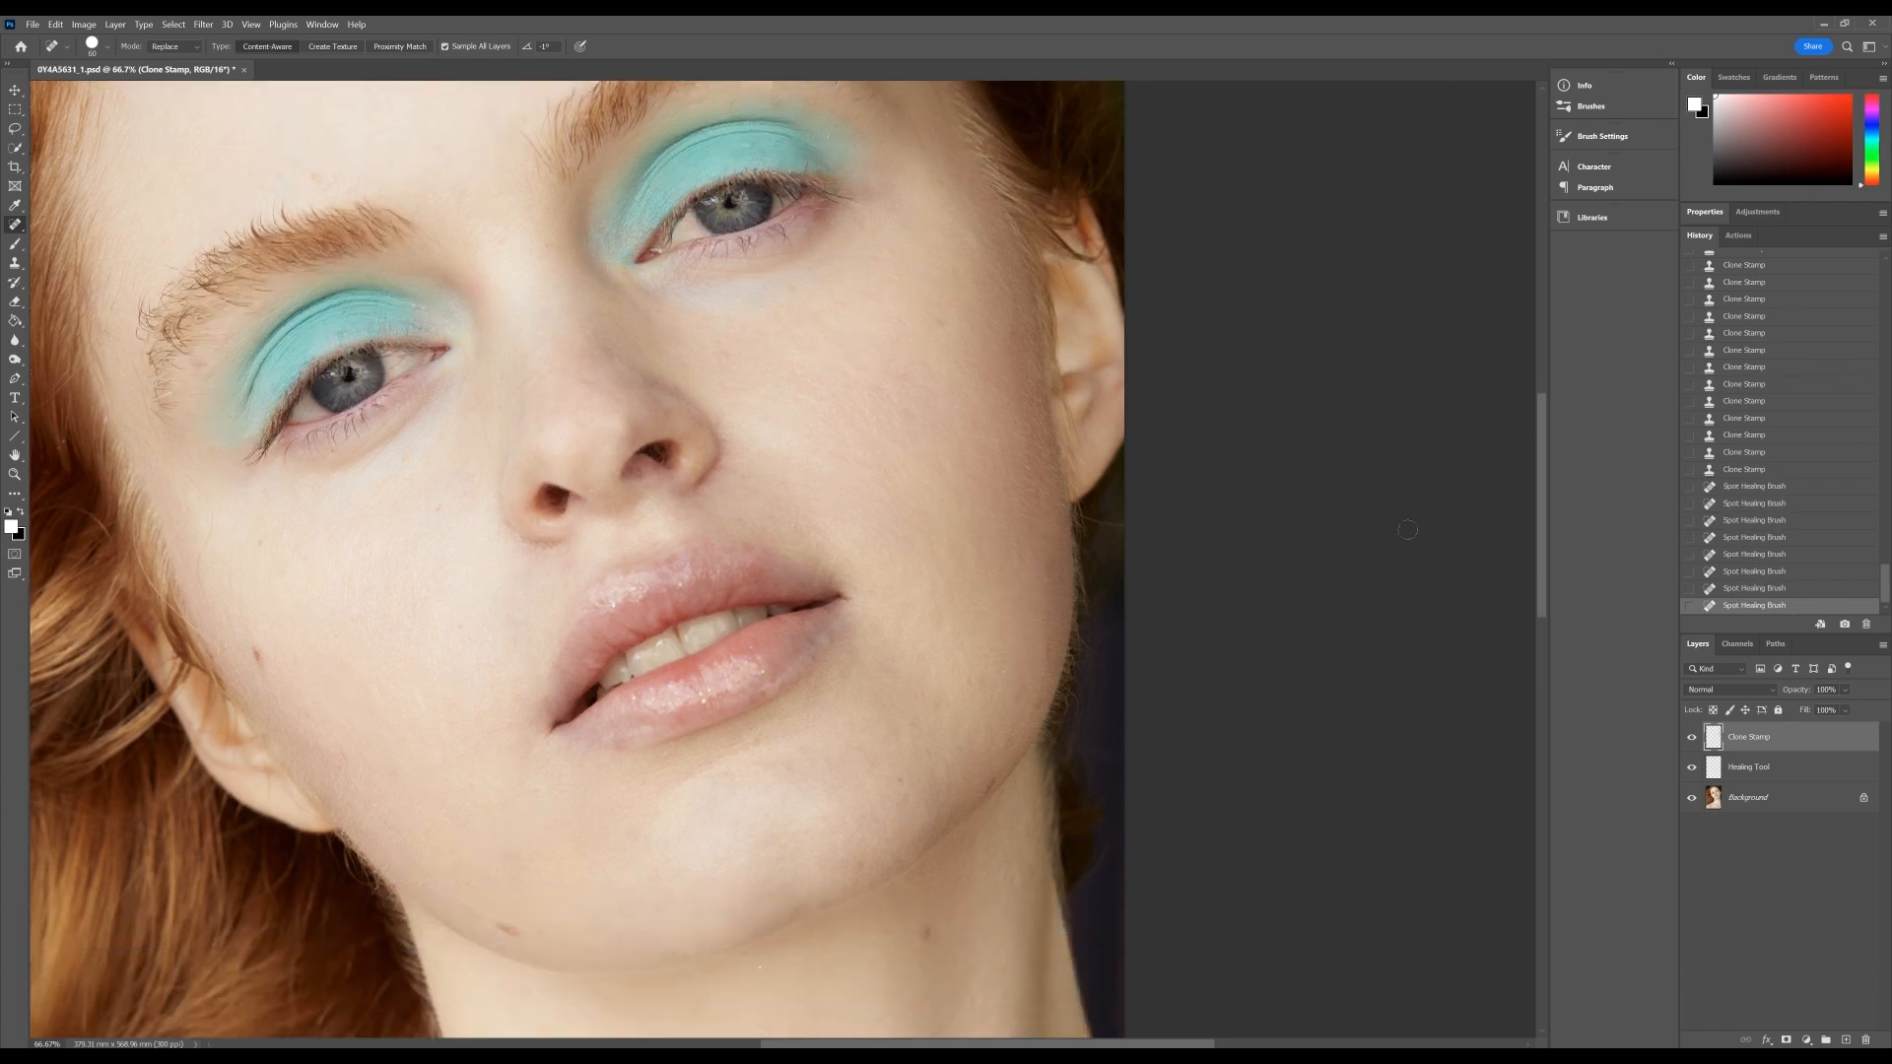
pyautogui.moveTo(1085, 564); pyautogui.dragTo(1084, 606)
pyautogui.click(1085, 614)
pyautogui.click(1083, 611)
pyautogui.click(1080, 606)
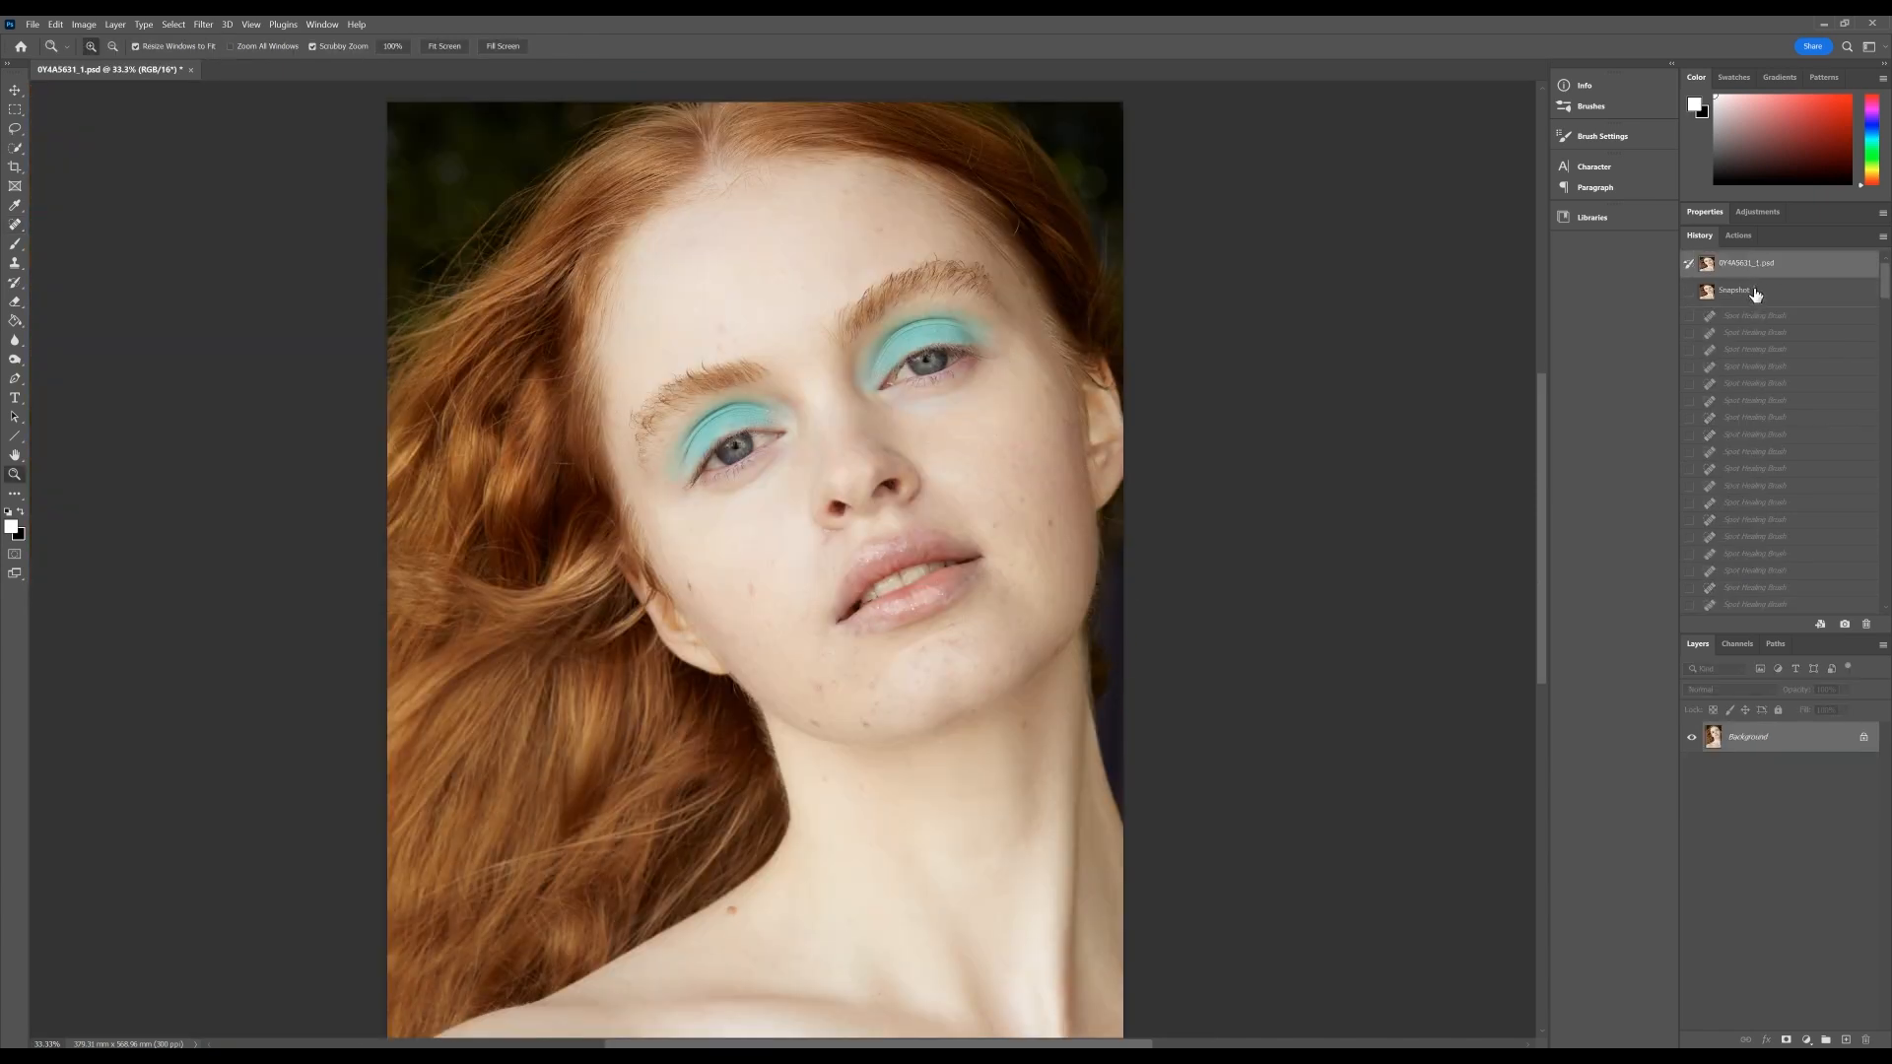
# - Compare the original image state with the retouched Snapshot 1, across the portrait and close up on the lower face
pyautogui.click(1754, 296)
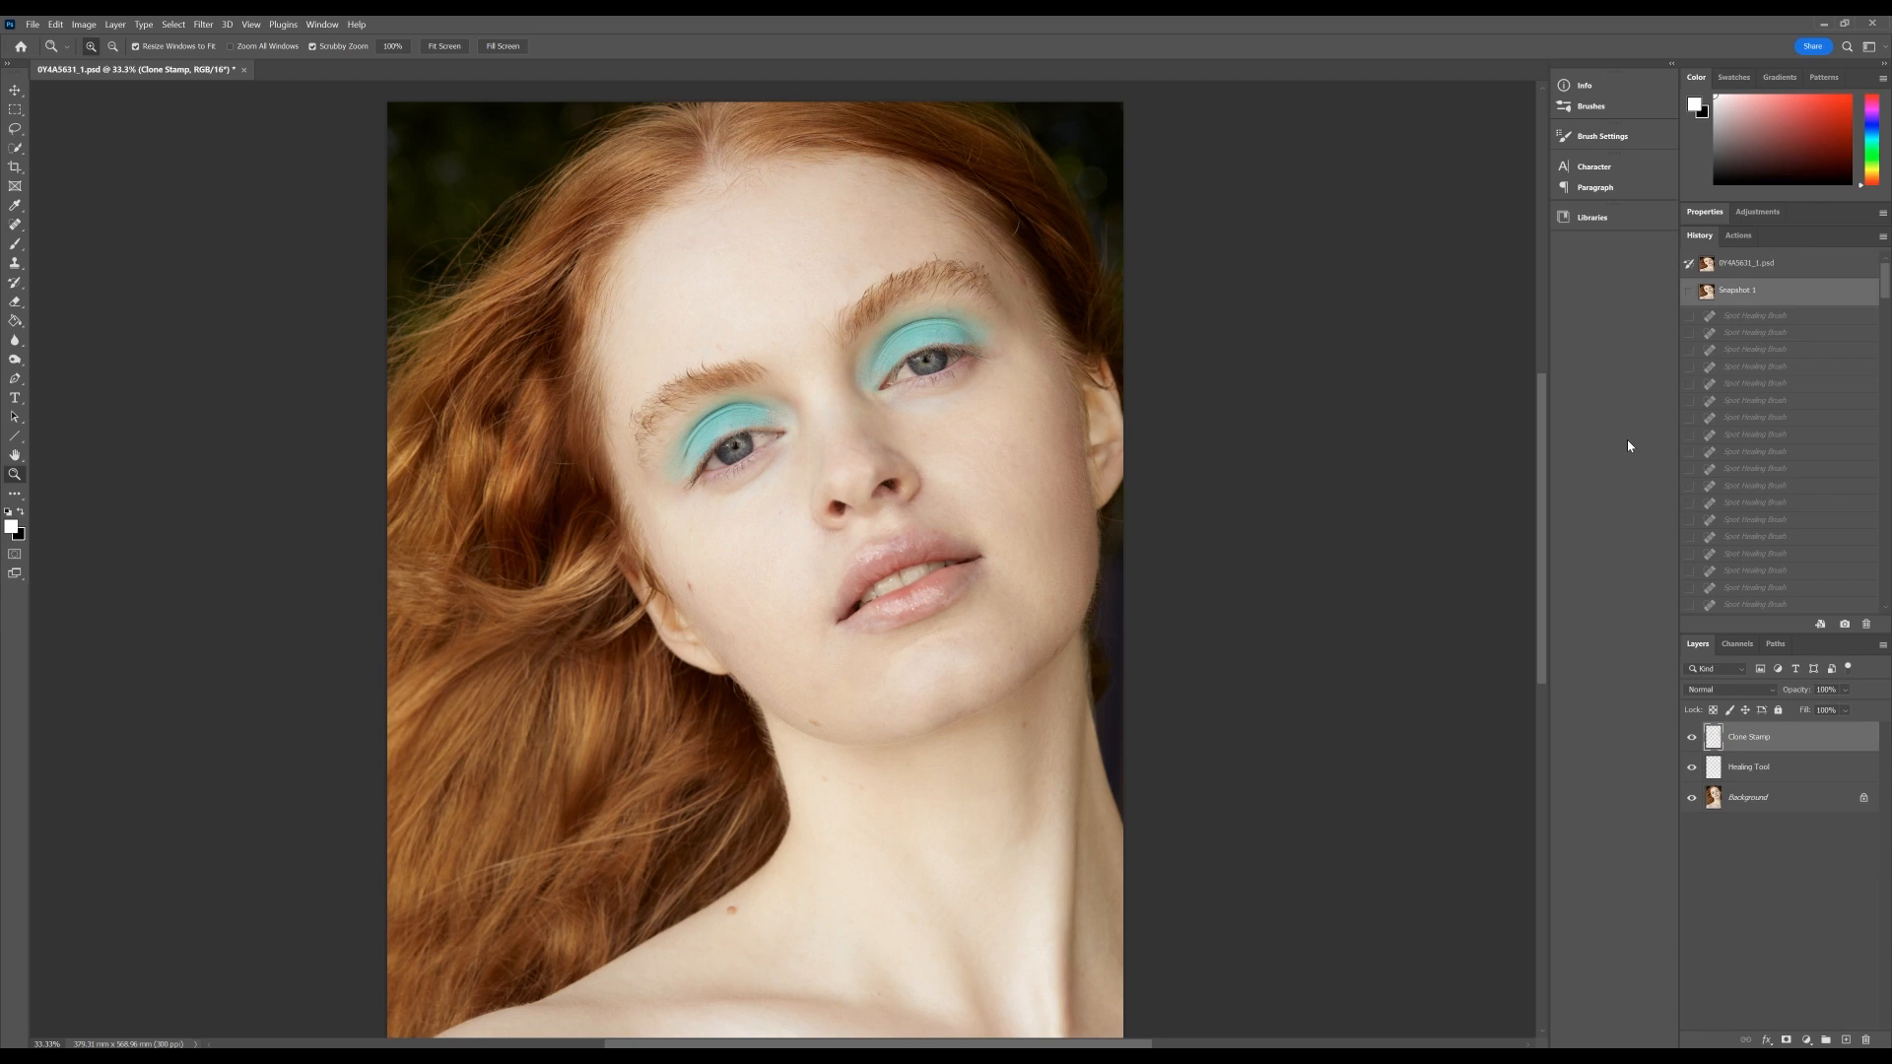
pyautogui.click(1750, 267)
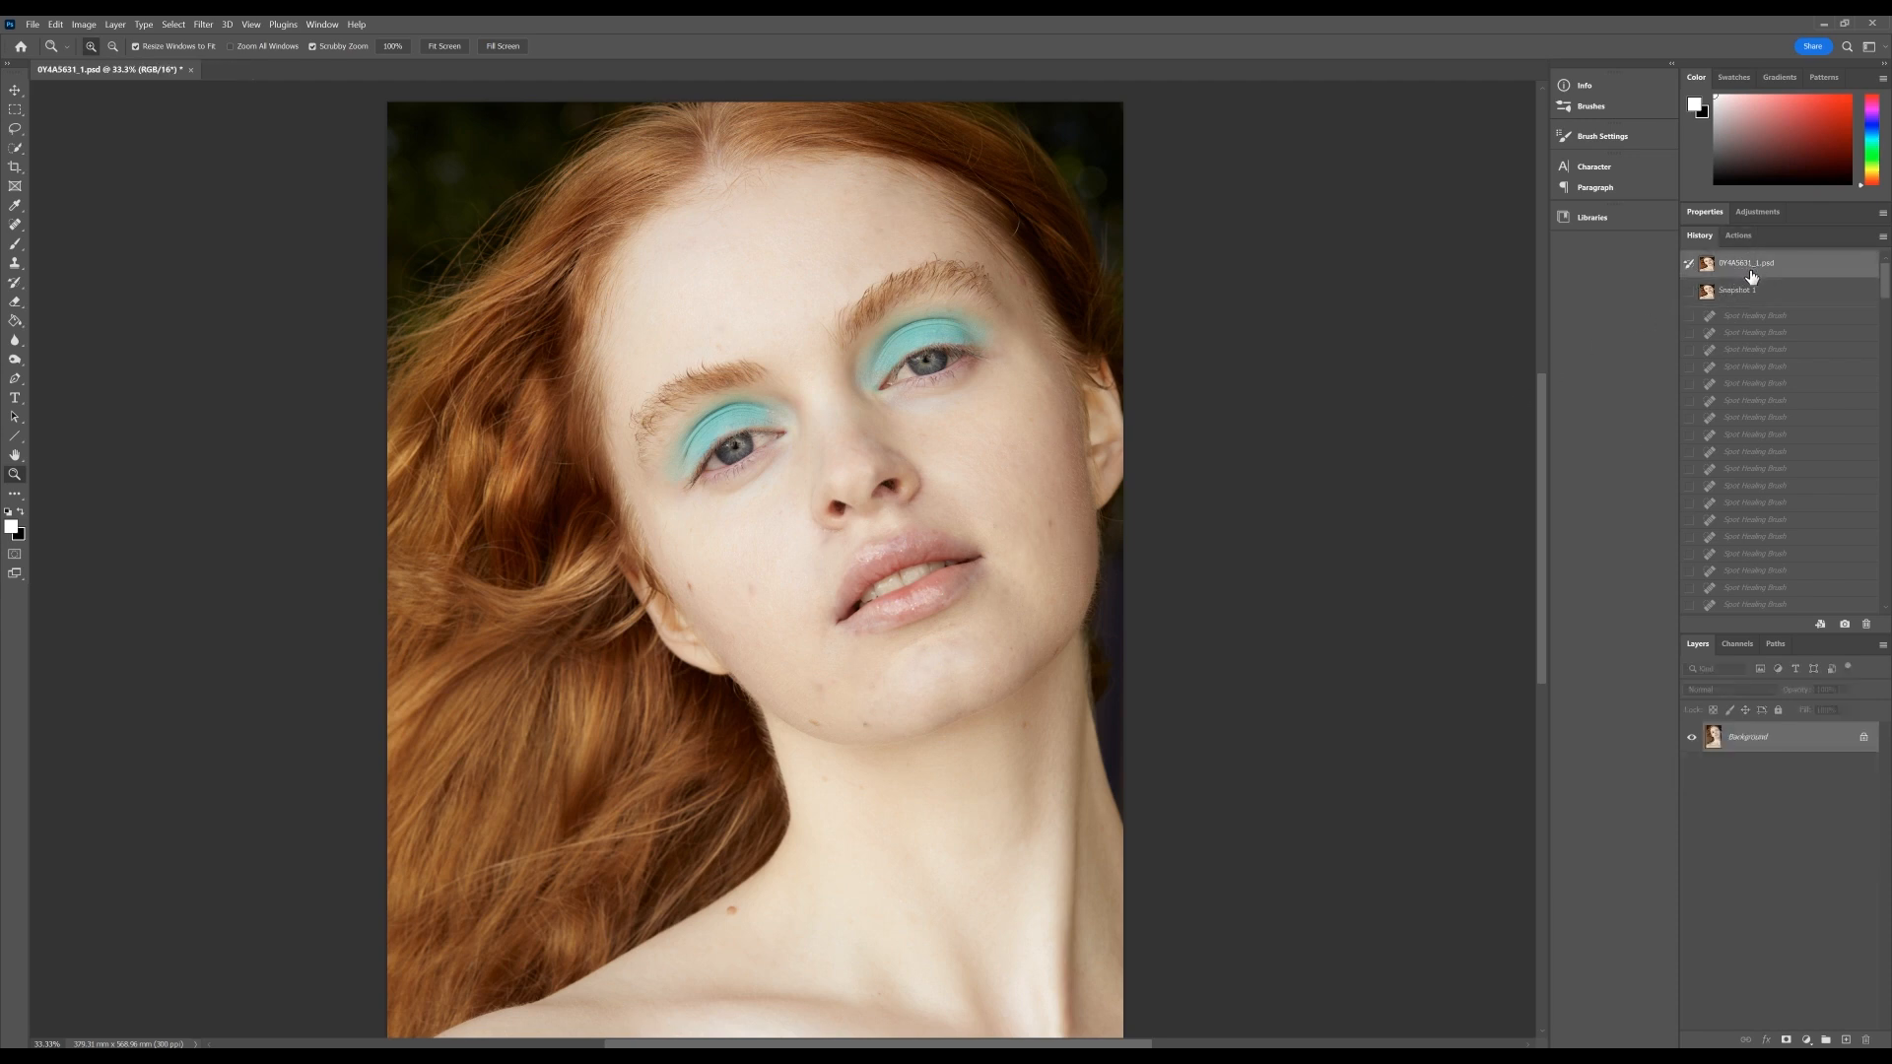
pyautogui.click(1743, 293)
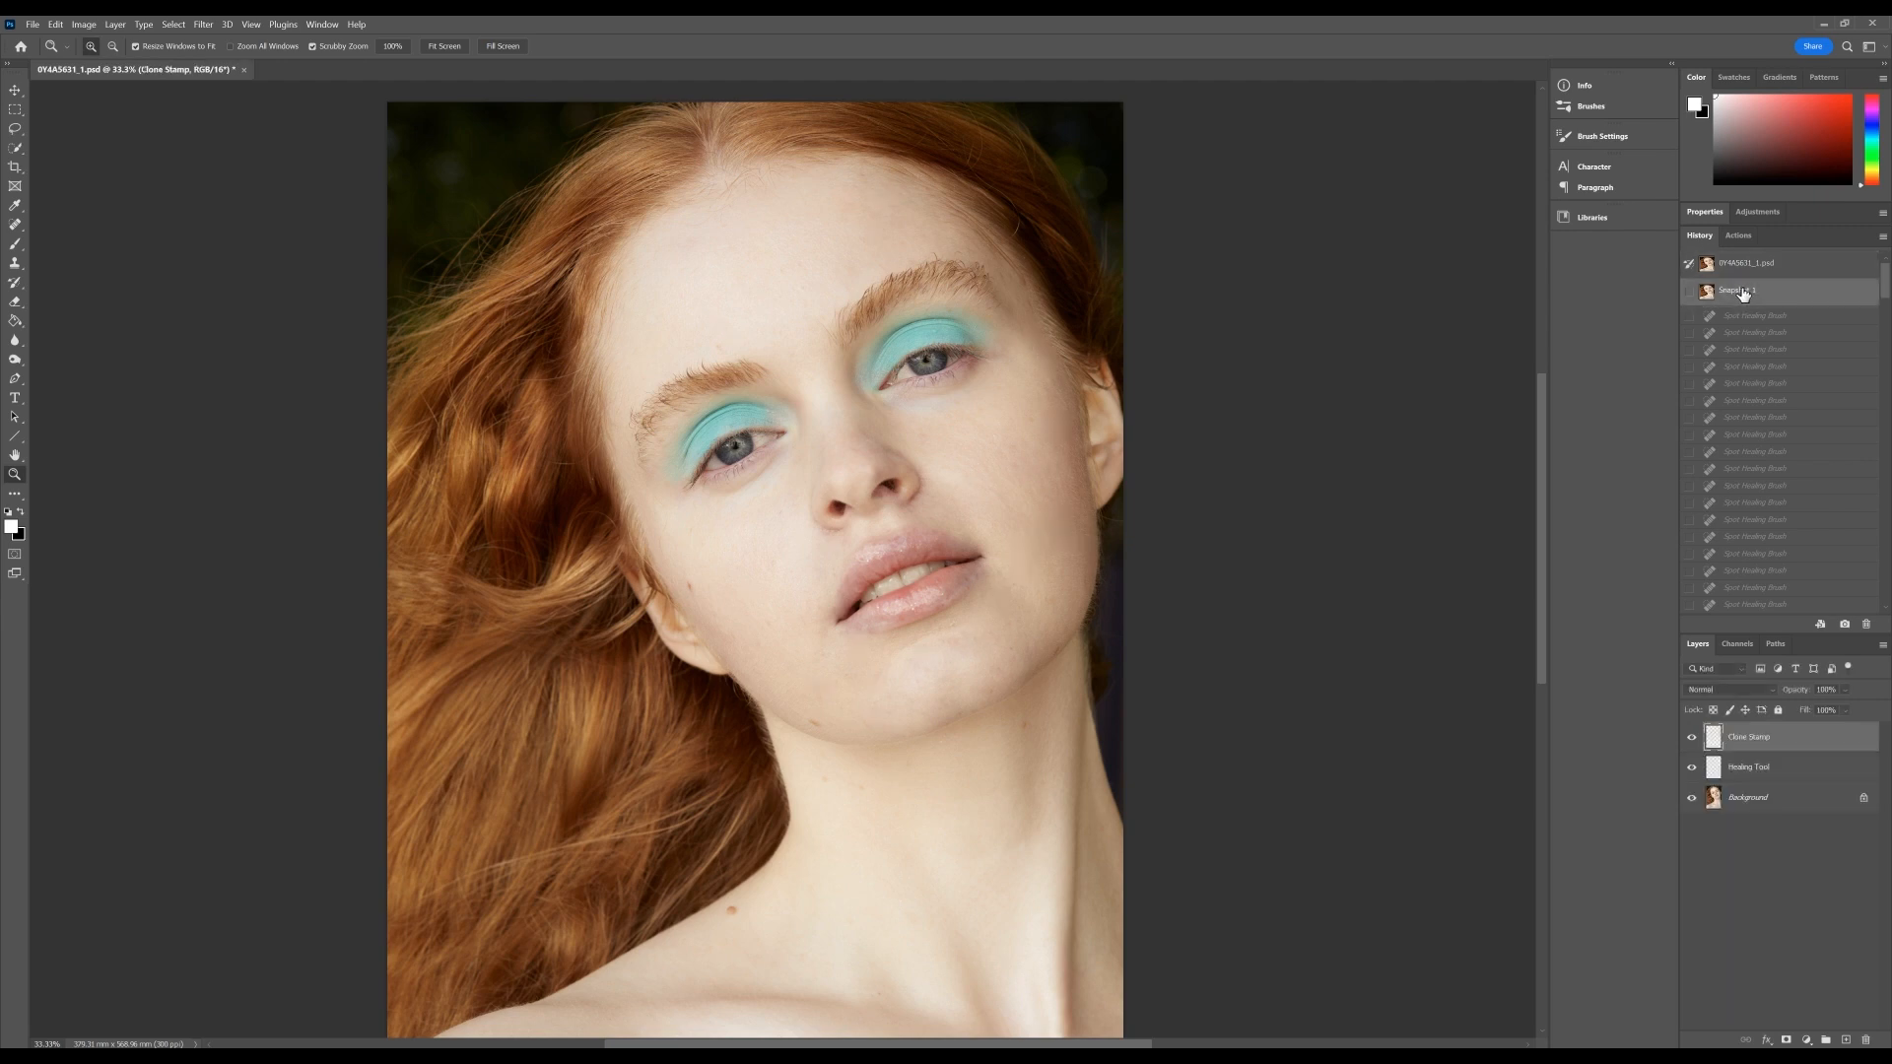
pyautogui.click(1750, 262)
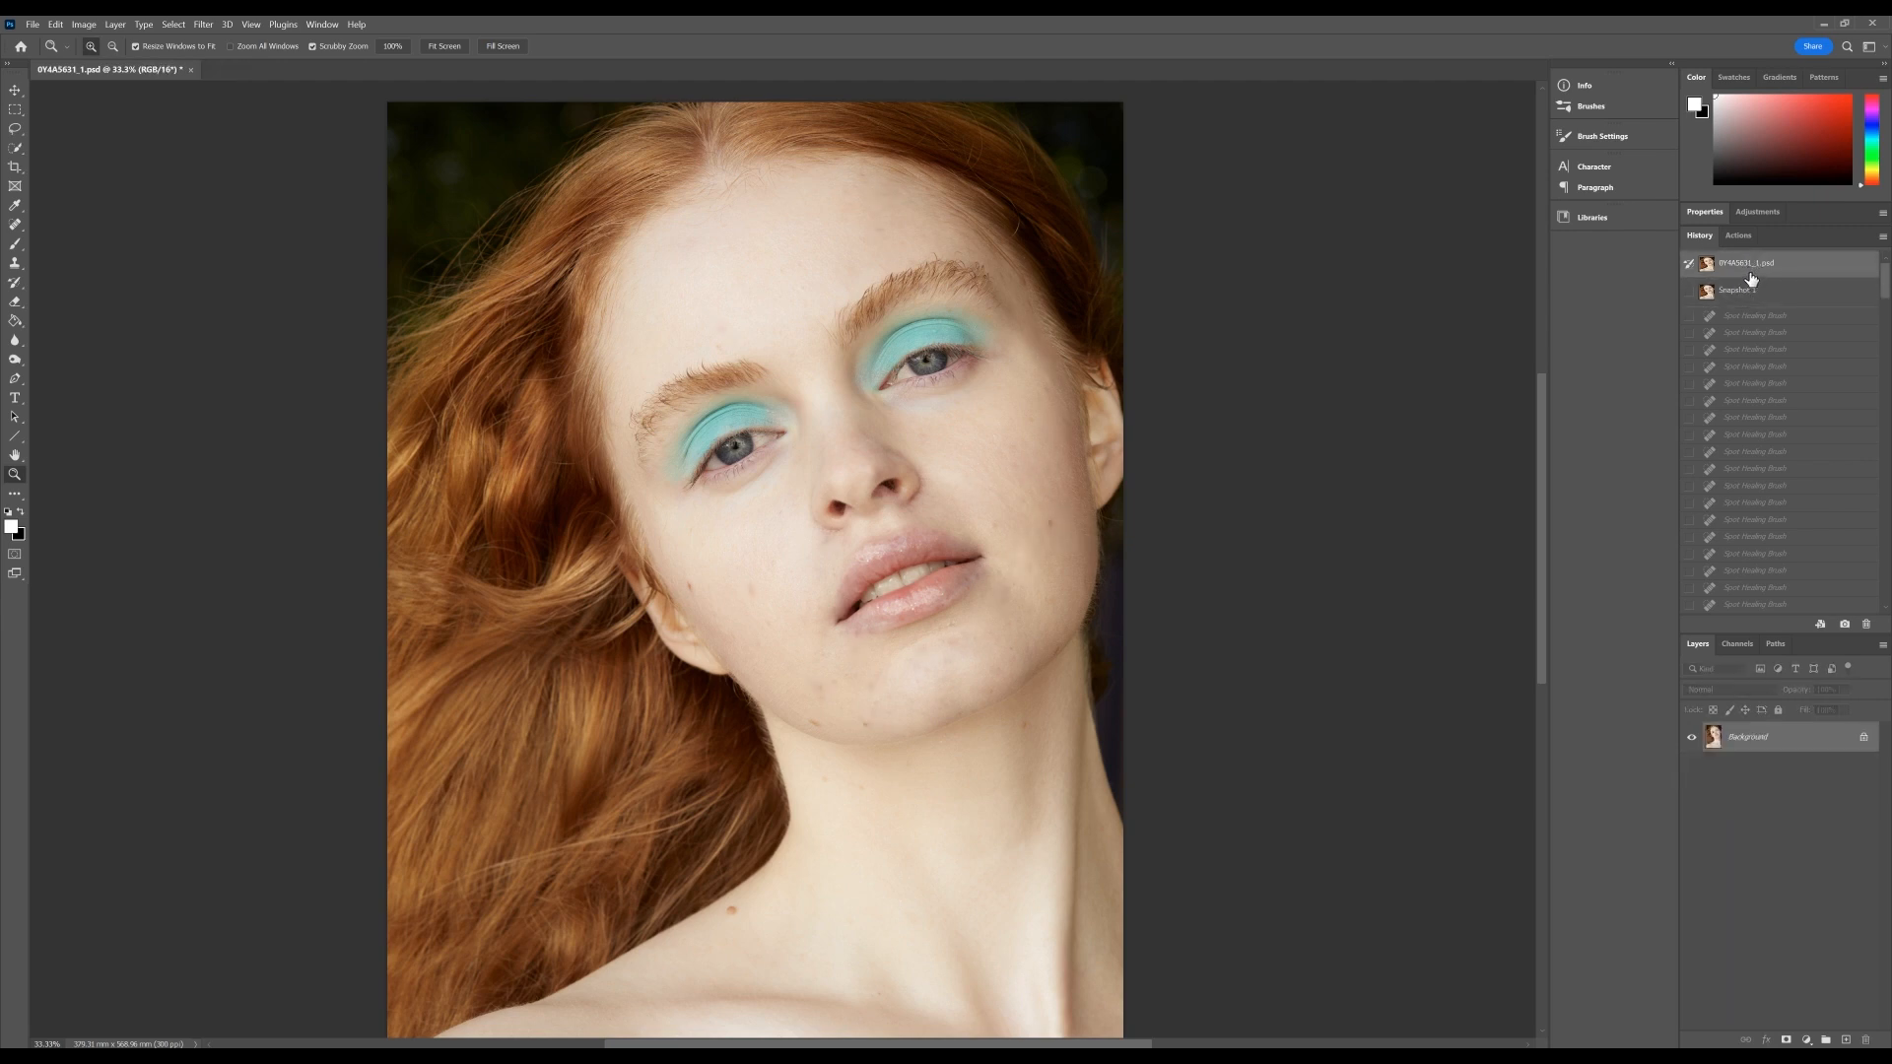
pyautogui.click(1741, 292)
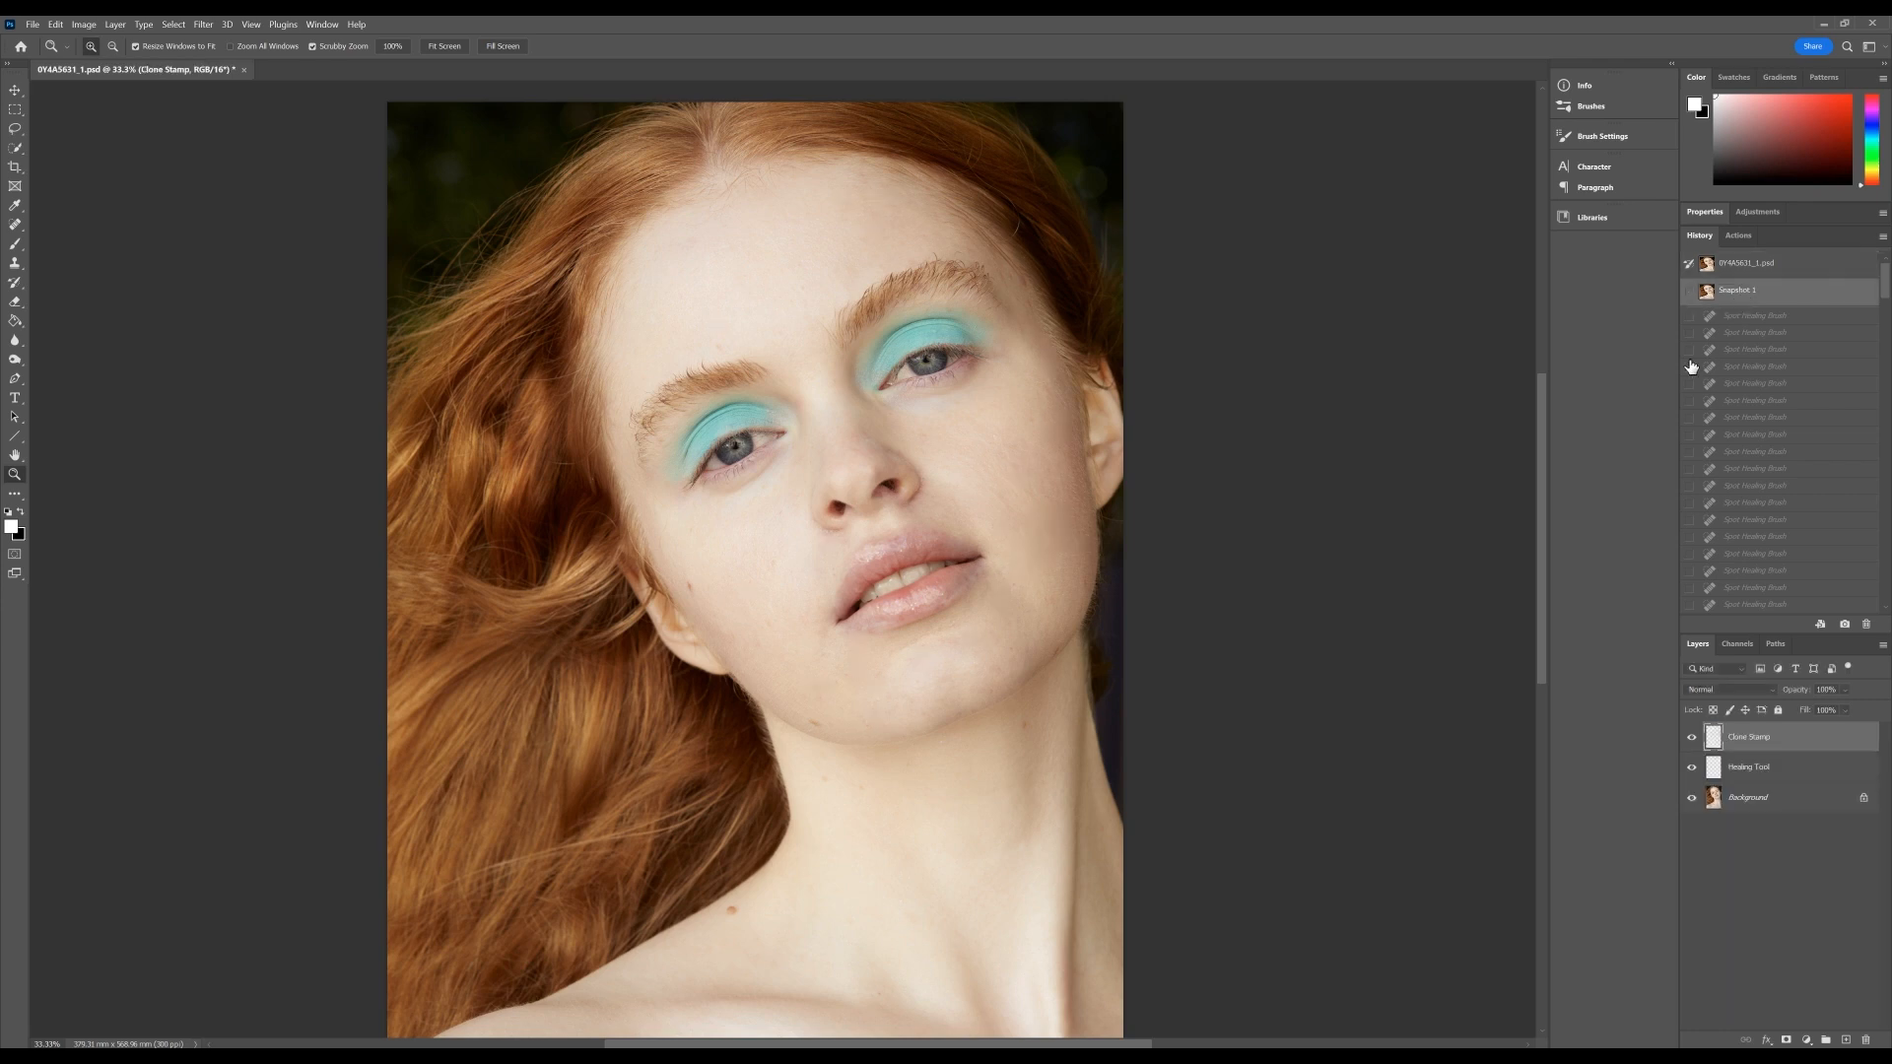
pyautogui.hotkey('ctrl', '+')
pyautogui.click(1781, 267)
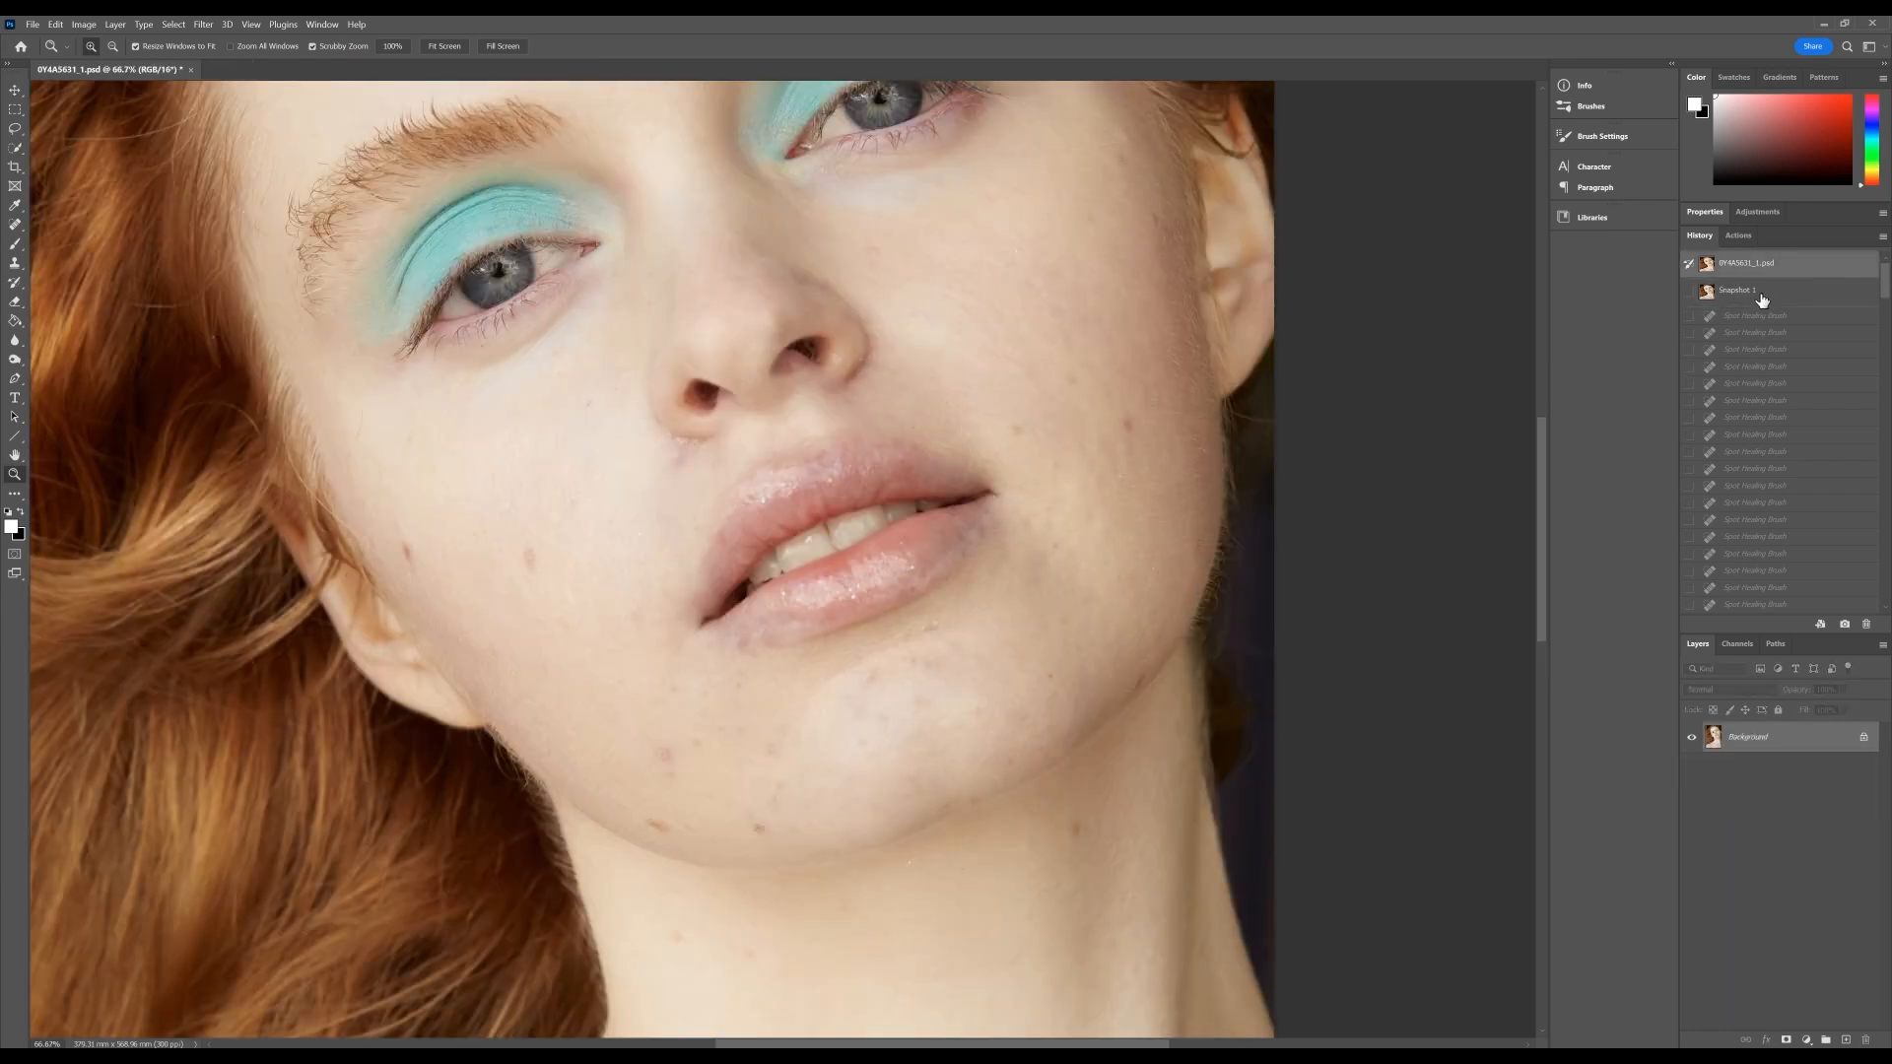
pyautogui.click(1766, 299)
pyautogui.hotkey('ctrl', '0')
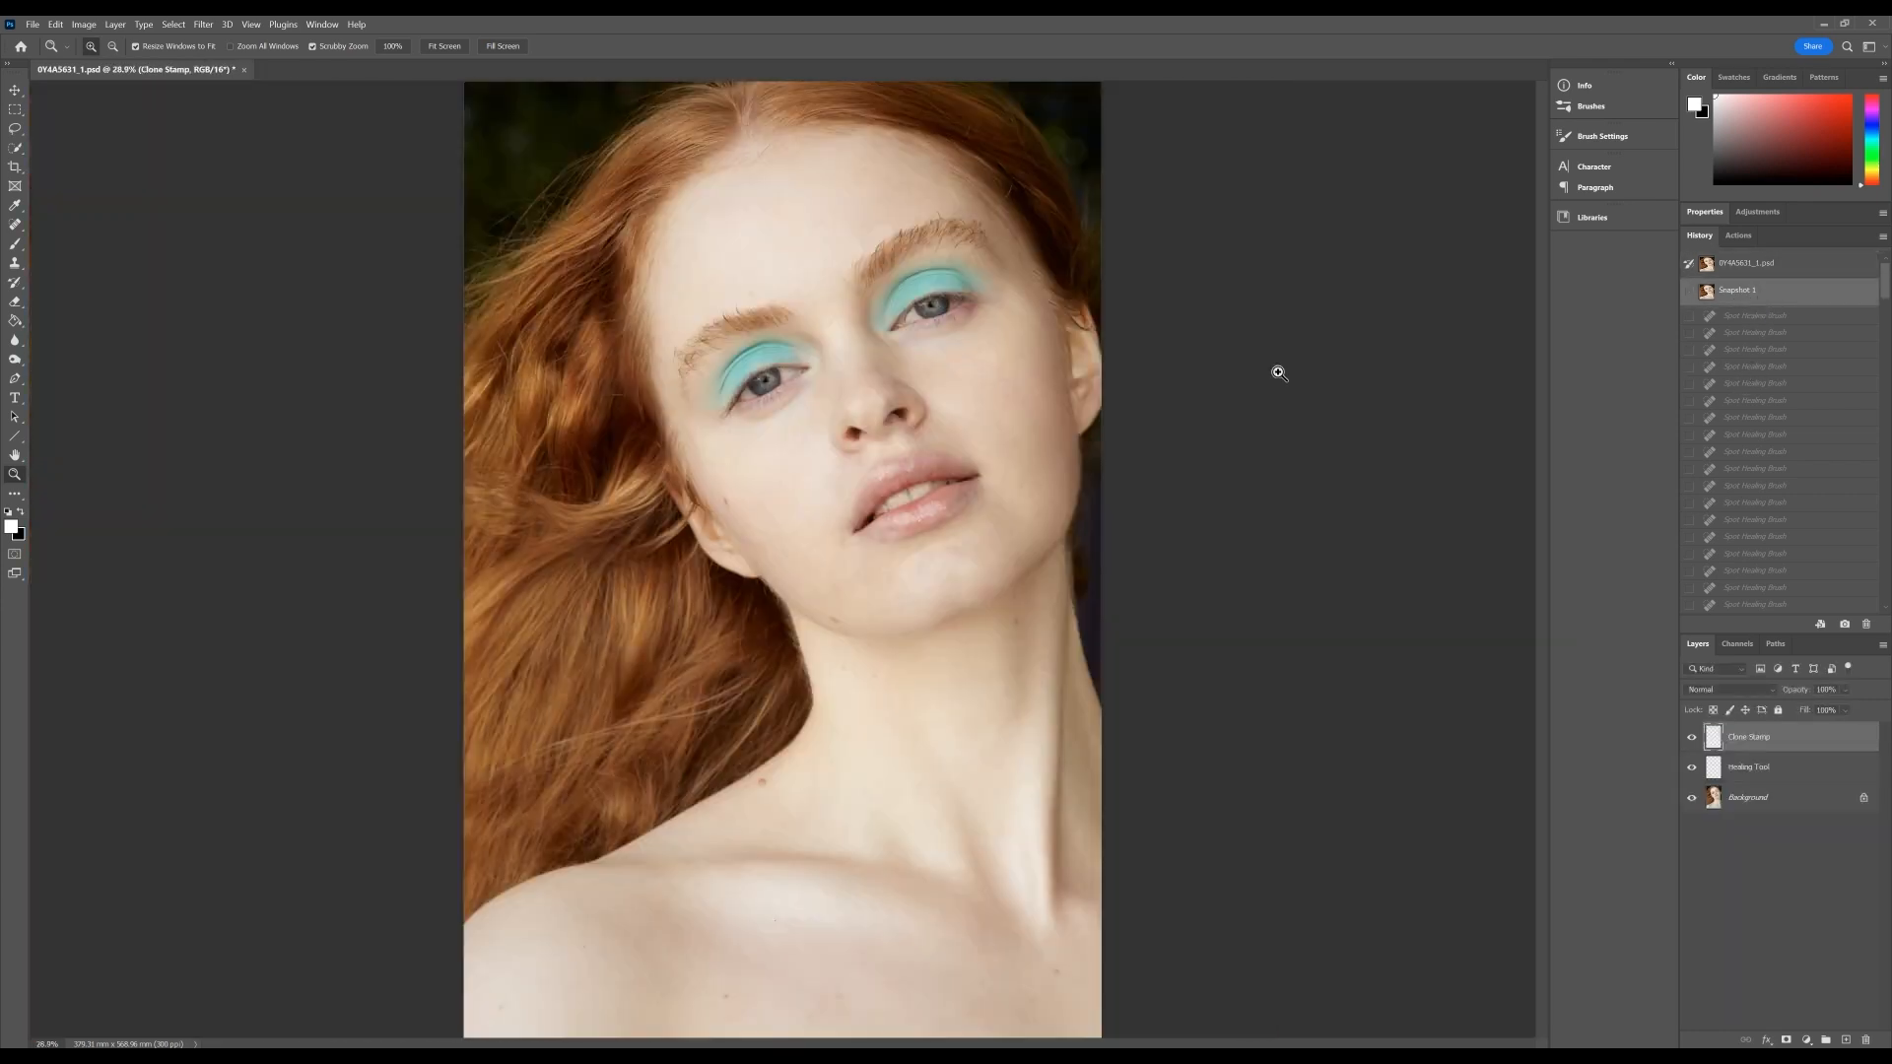